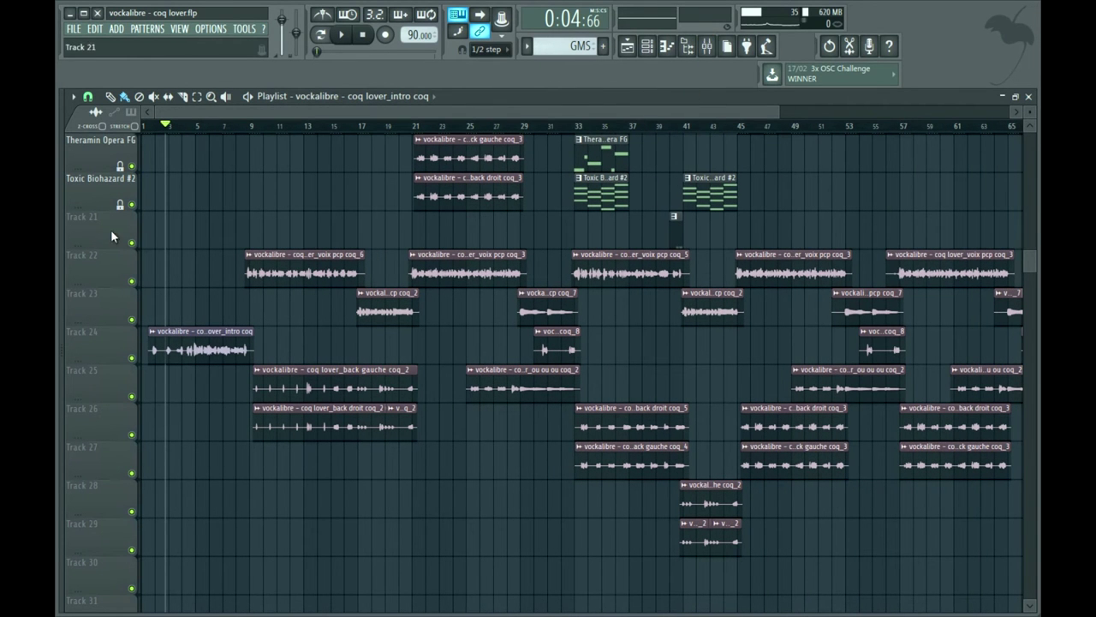
- Examine the full song arrangement in the playlist, from the drum and instrument patterns down to the vocal clips
{"action": "scroll", "coordinate": [231, 167], "scroll_direction": "up", "scroll_amount": 3}
{"action": "scroll", "coordinate": [235, 166], "scroll_direction": "down", "scroll_amount": 2}
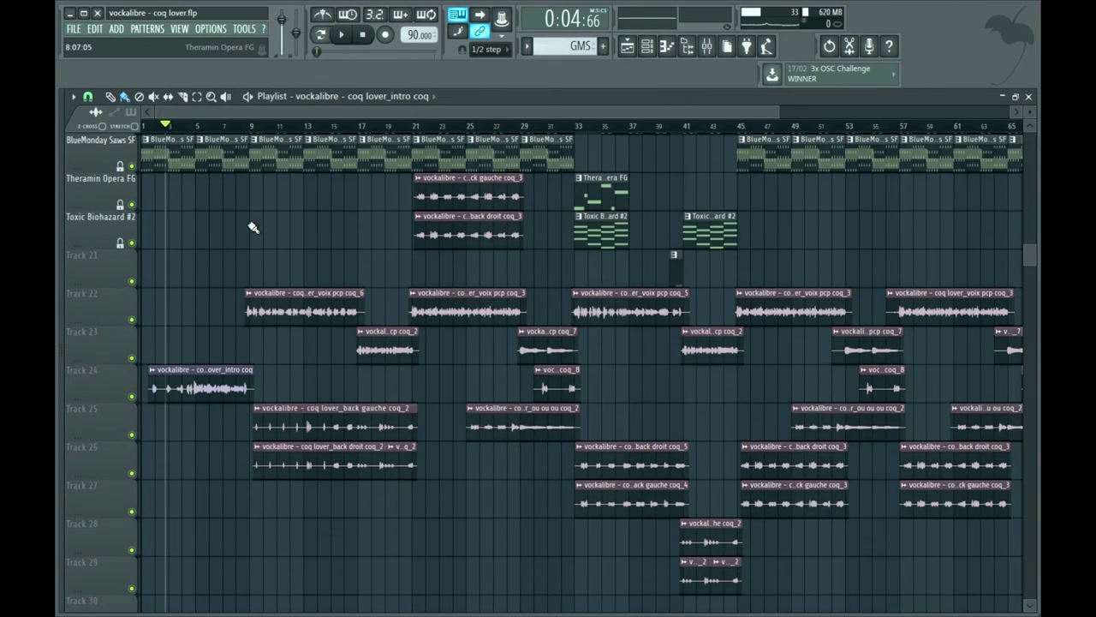
{"action": "scroll", "coordinate": [371, 226], "scroll_direction": "up", "scroll_amount": 8}
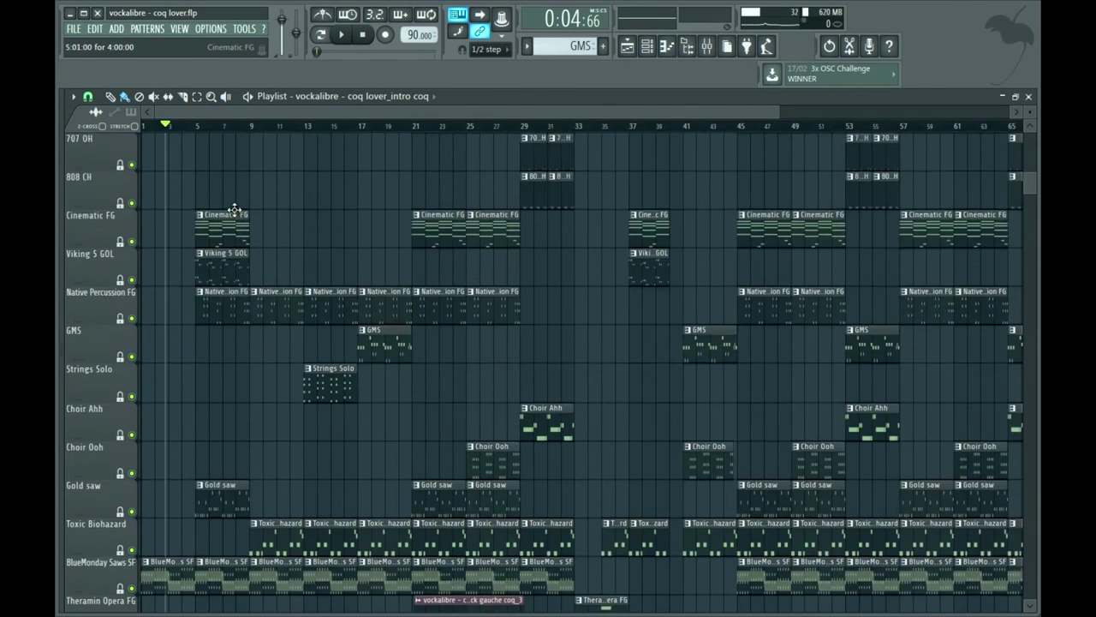
{"action": "scroll", "coordinate": [656, 128], "scroll_direction": "down", "scroll_amount": 3}
{"action": "mouse_move", "coordinate": [1031, 112]}
{"action": "left_mouse_down"}
{"action": "mouse_move", "coordinate": [1031, 127]}
{"action": "mouse_move", "coordinate": [1031, 118]}
{"action": "left_mouse_up"}
{"action": "scroll", "coordinate": [388, 284], "scroll_direction": "up", "scroll_amount": 4}
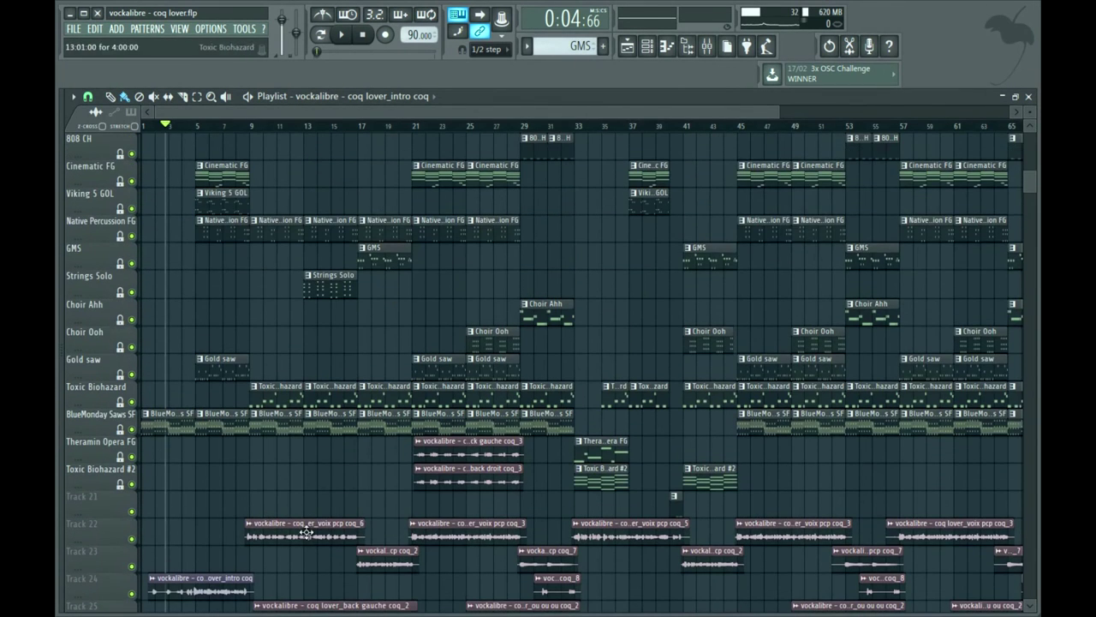
{"action": "scroll", "coordinate": [360, 416], "scroll_direction": "down", "scroll_amount": 5}
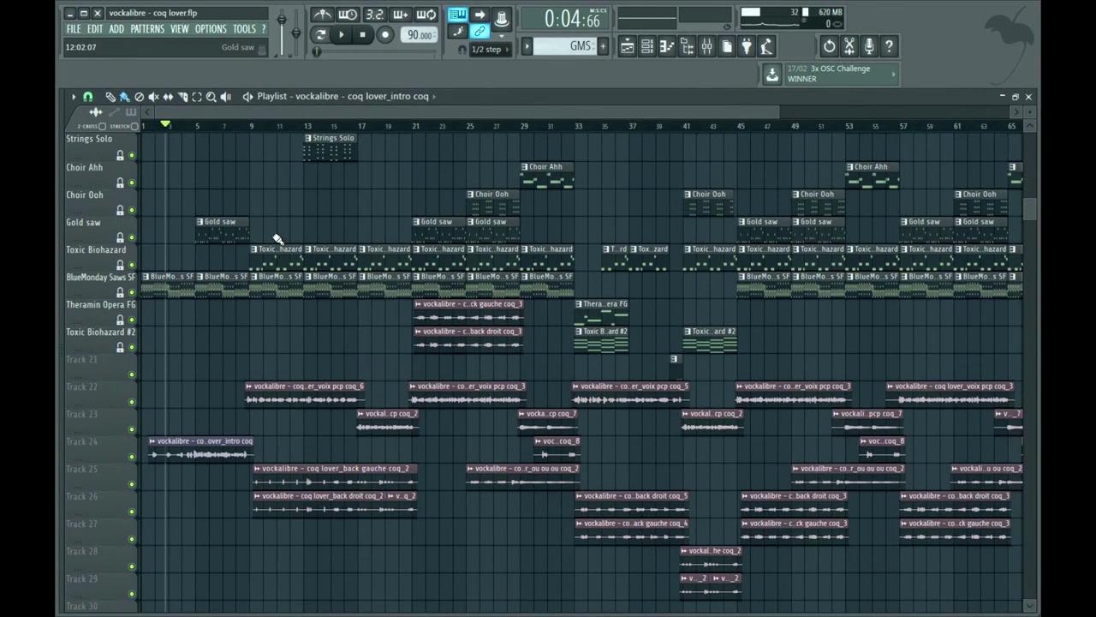
{"action": "scroll", "coordinate": [268, 237], "scroll_direction": "up", "scroll_amount": 9}
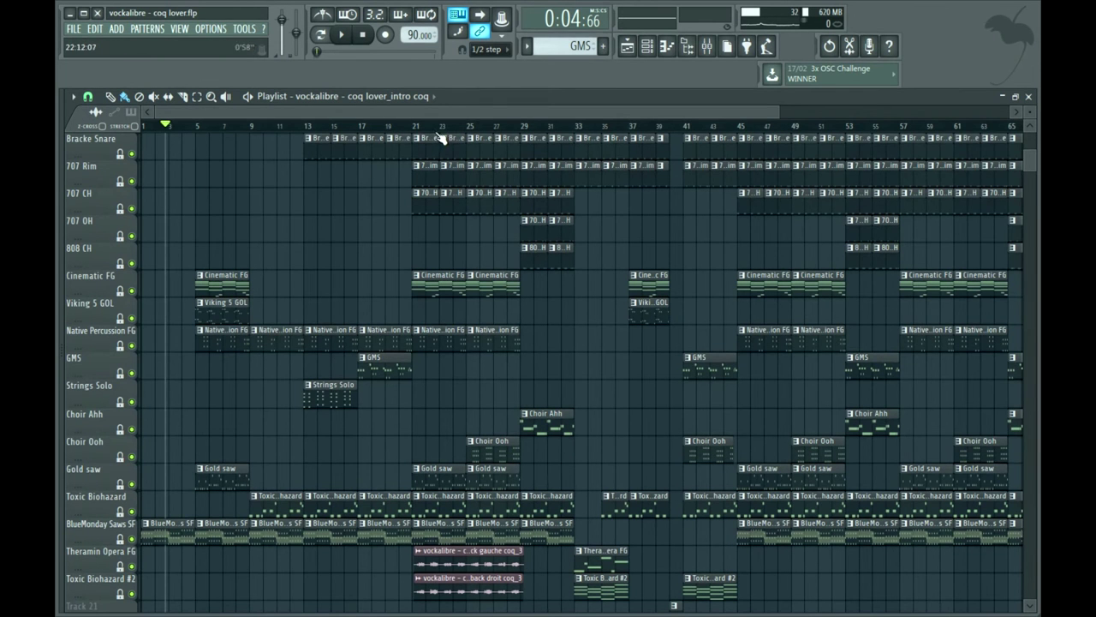
{"action": "scroll", "coordinate": [446, 139], "scroll_direction": "down", "scroll_amount": 2}
{"action": "left_click_drag", "start_coordinate": [1030, 113], "coordinate": [1030, 137]}
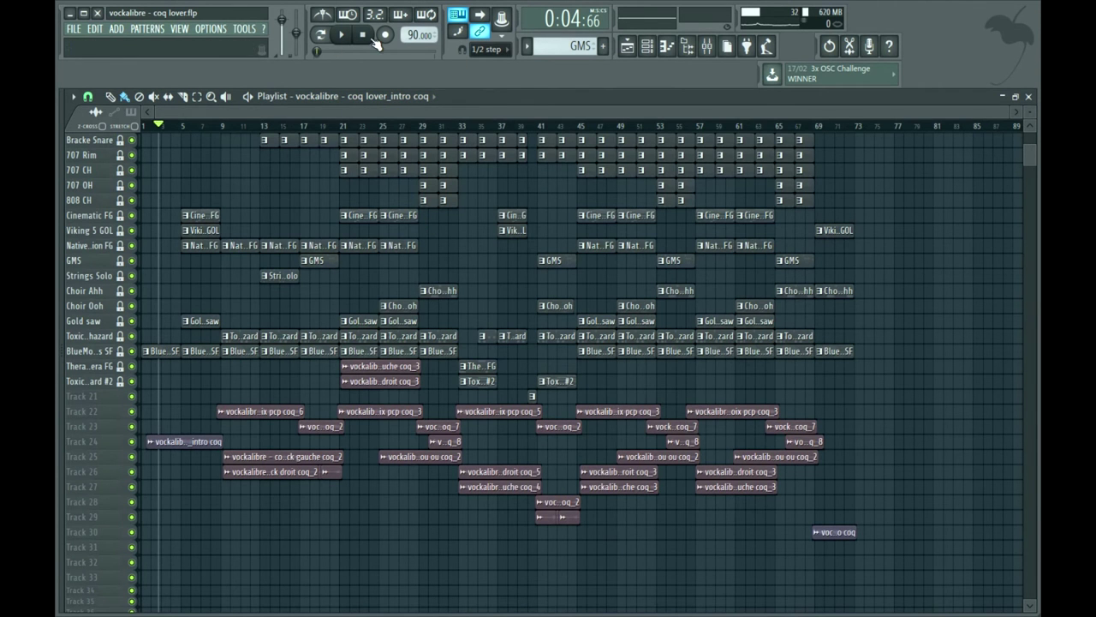
- Show the mixer and inspect the intro and lead vocal tracks on inserts 22 to 27
{"action": "left_click", "coordinate": [708, 45]}
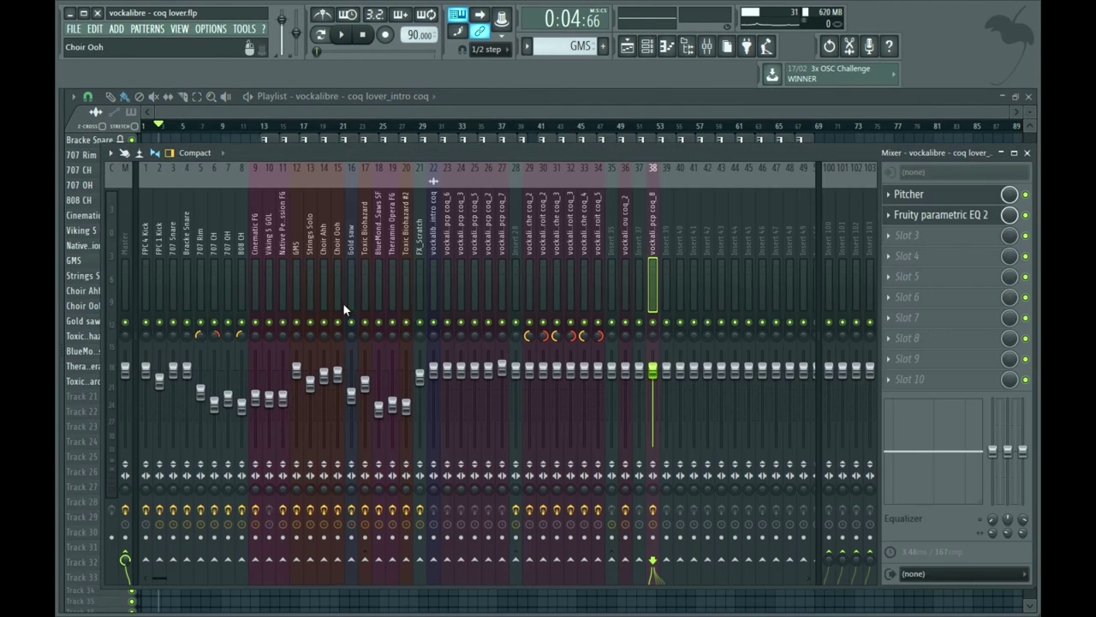
{"action": "left_click", "coordinate": [447, 248]}
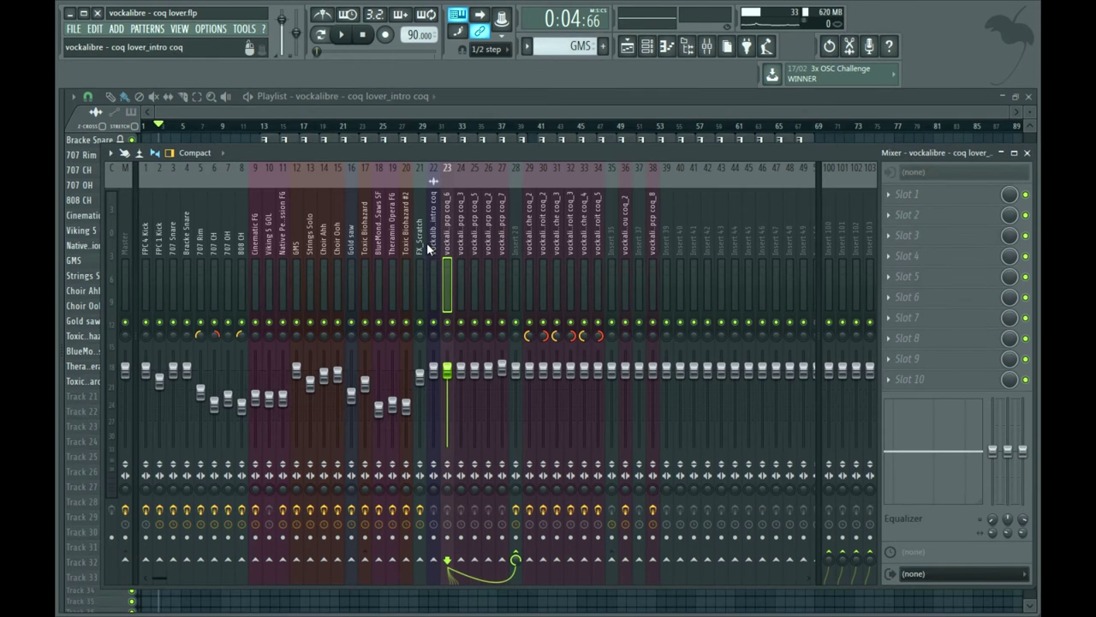
{"action": "left_click", "coordinate": [433, 245]}
{"action": "left_click", "coordinate": [461, 245]}
{"action": "left_click", "coordinate": [475, 245]}
{"action": "left_click", "coordinate": [499, 245]}
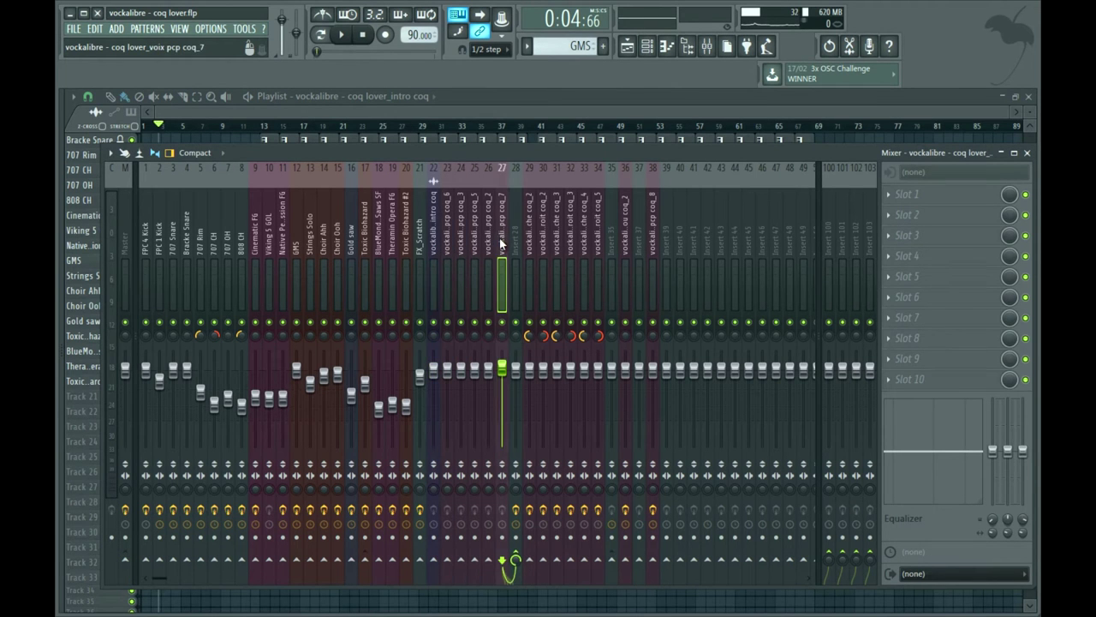
- Compare the routing of inserts 22 and 23, and turn off the intro vocal's direct send to the master
{"action": "left_click", "coordinate": [436, 249]}
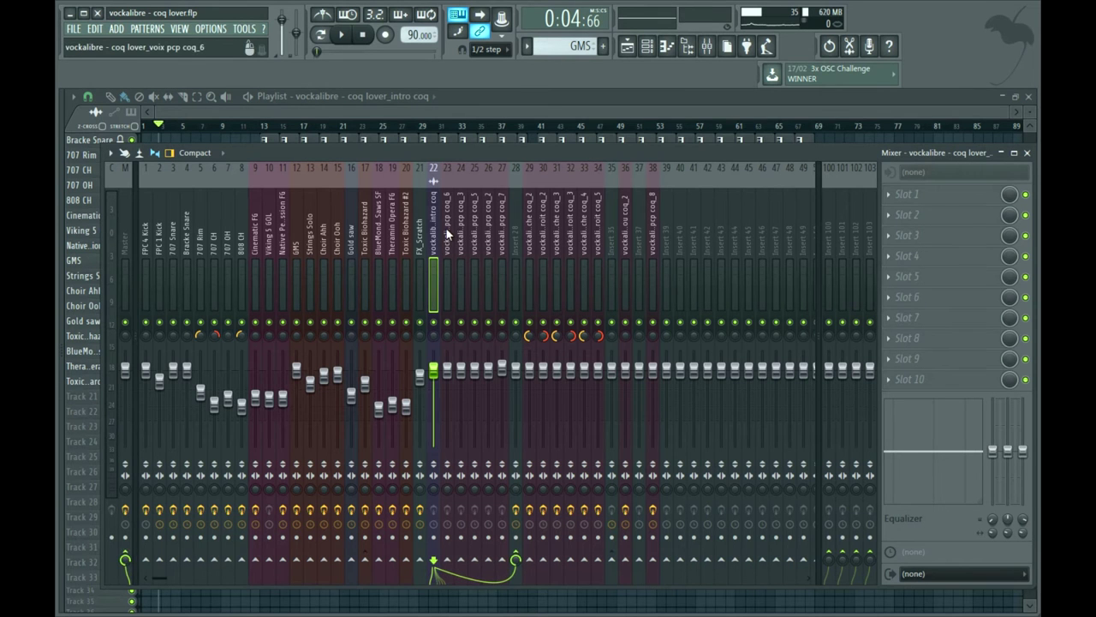
{"action": "left_click", "coordinate": [447, 233]}
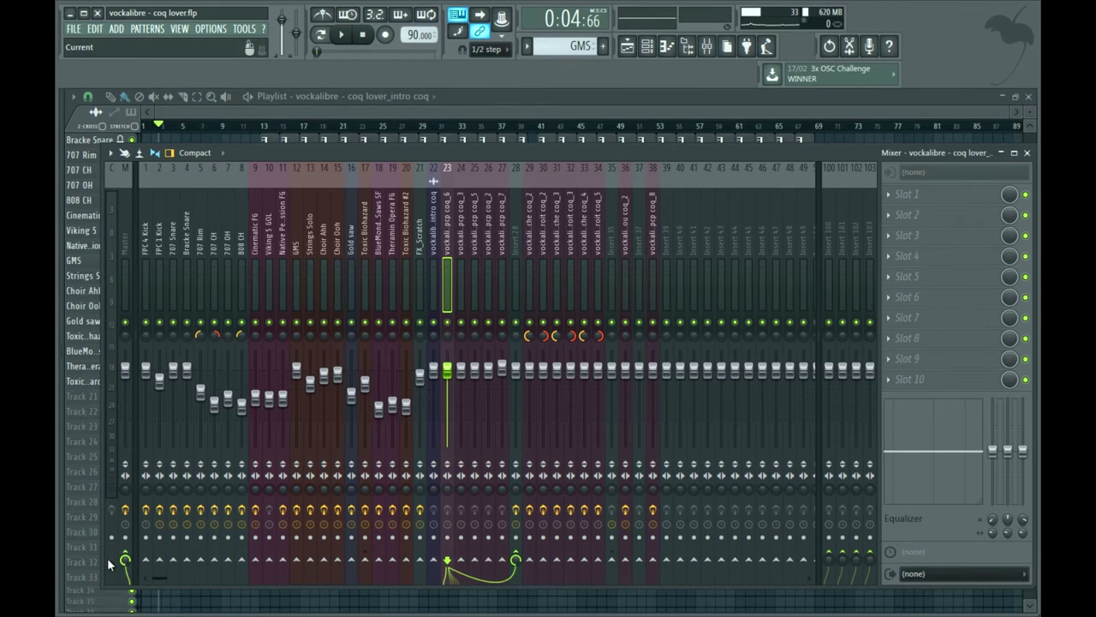
{"action": "left_click", "coordinate": [515, 560]}
{"action": "left_click", "coordinate": [515, 560]}
{"action": "left_click", "coordinate": [430, 237]}
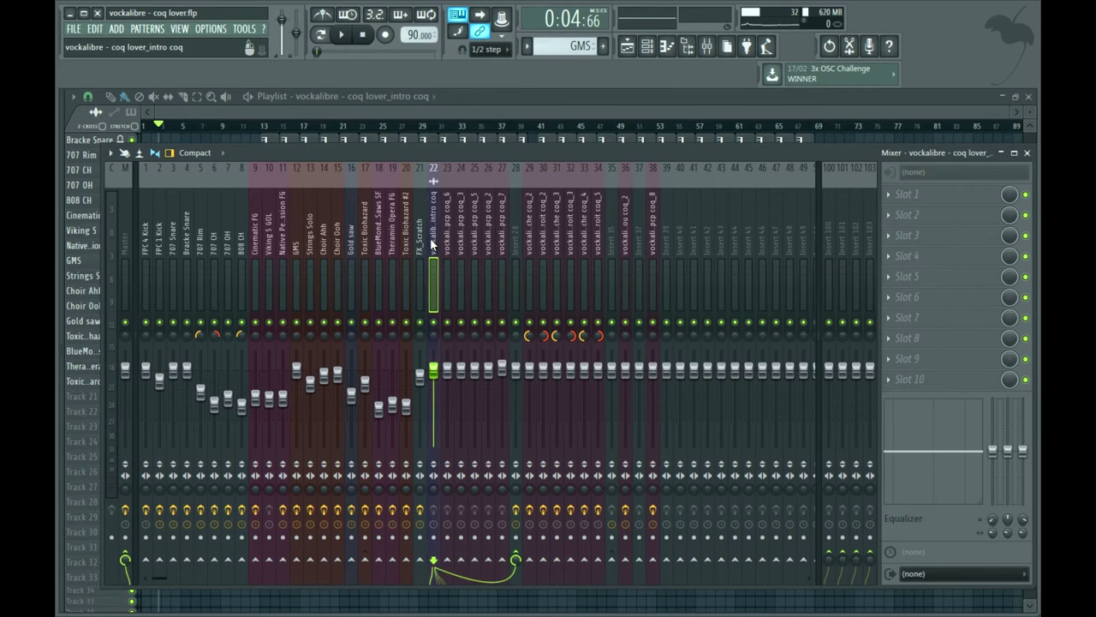
{"action": "left_click", "coordinate": [125, 560]}
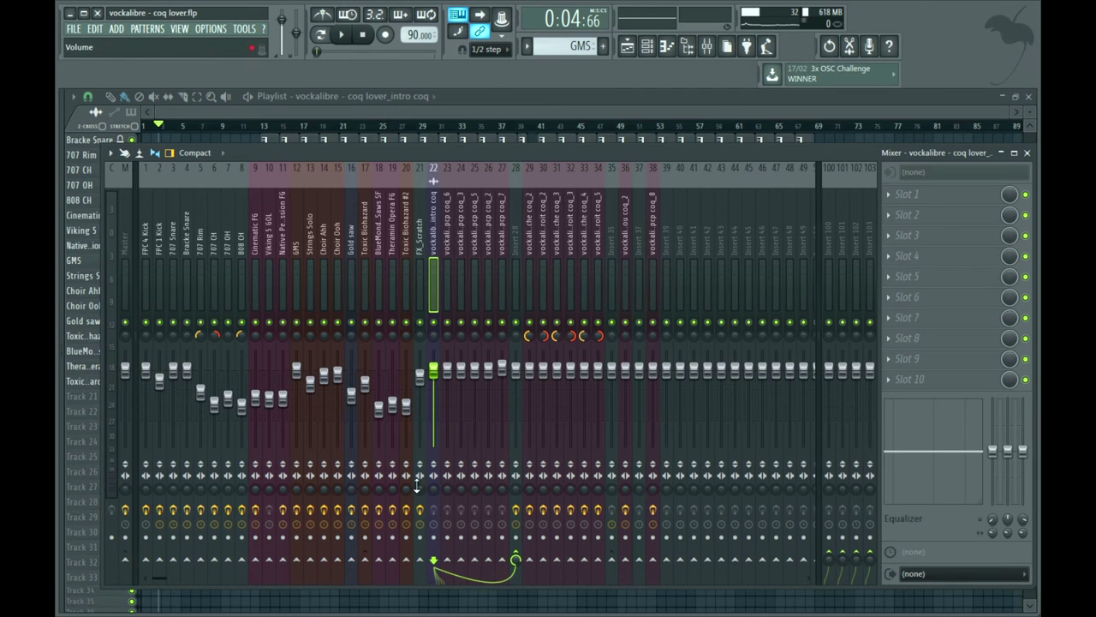
- Check the routing into Insert 28 for each lead vocal track on inserts 23 to 27
{"action": "left_click", "coordinate": [449, 244]}
{"action": "left_click", "coordinate": [462, 245]}
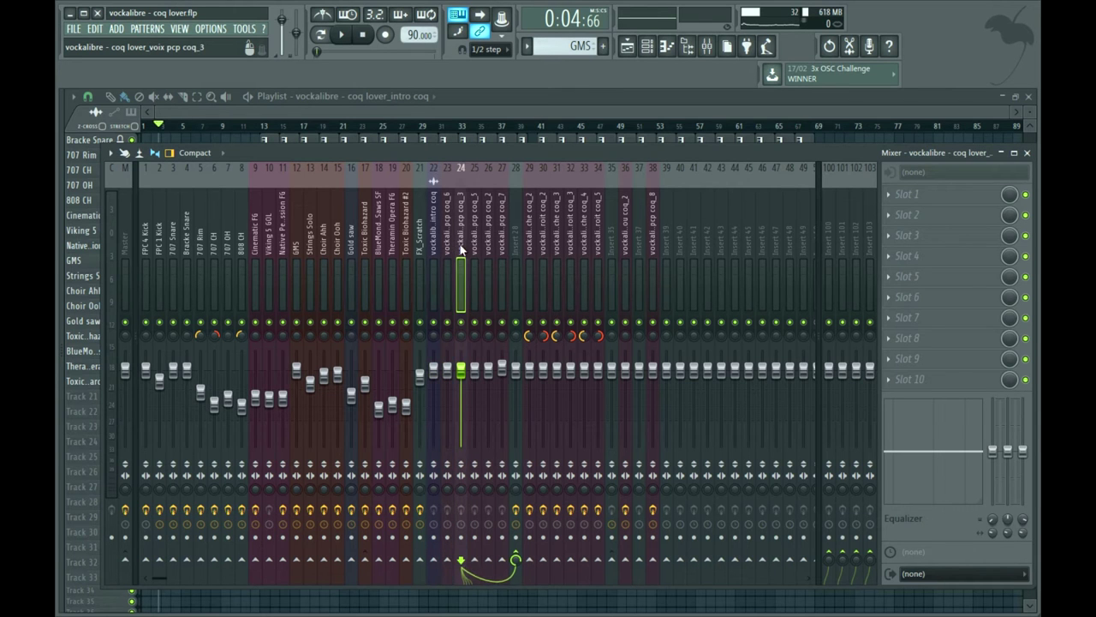
{"action": "left_click", "coordinate": [474, 246]}
{"action": "left_click", "coordinate": [489, 247]}
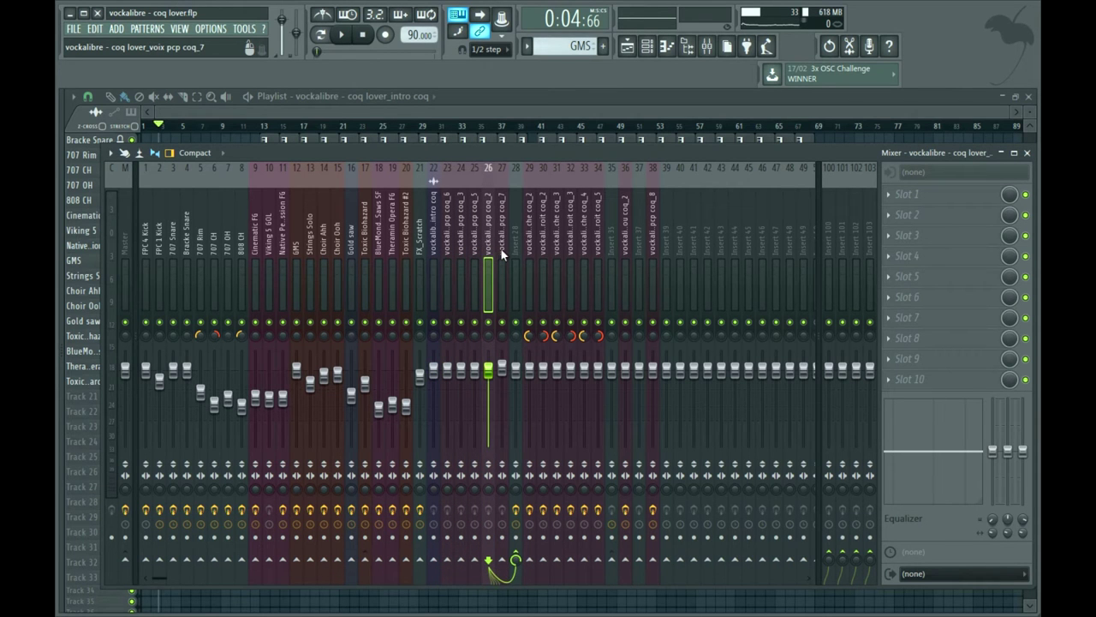
{"action": "left_click", "coordinate": [501, 248]}
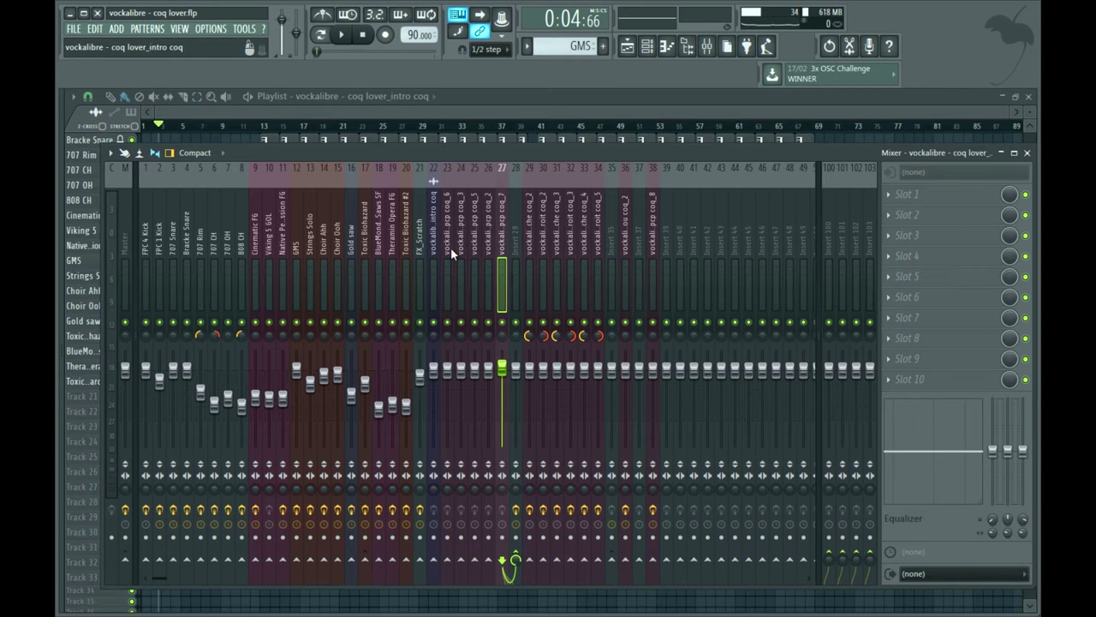
- Check the effects and the routing into Insert 35 for the left and right backing vocals on inserts 29 to 34
{"action": "left_click", "coordinate": [531, 241]}
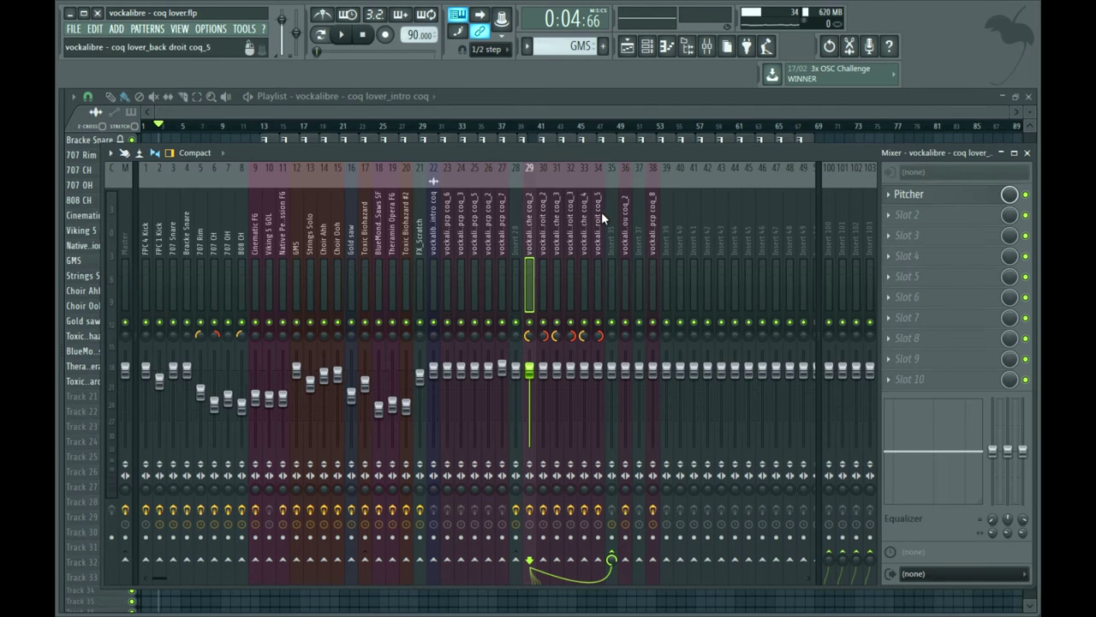
{"action": "left_click", "coordinate": [543, 255]}
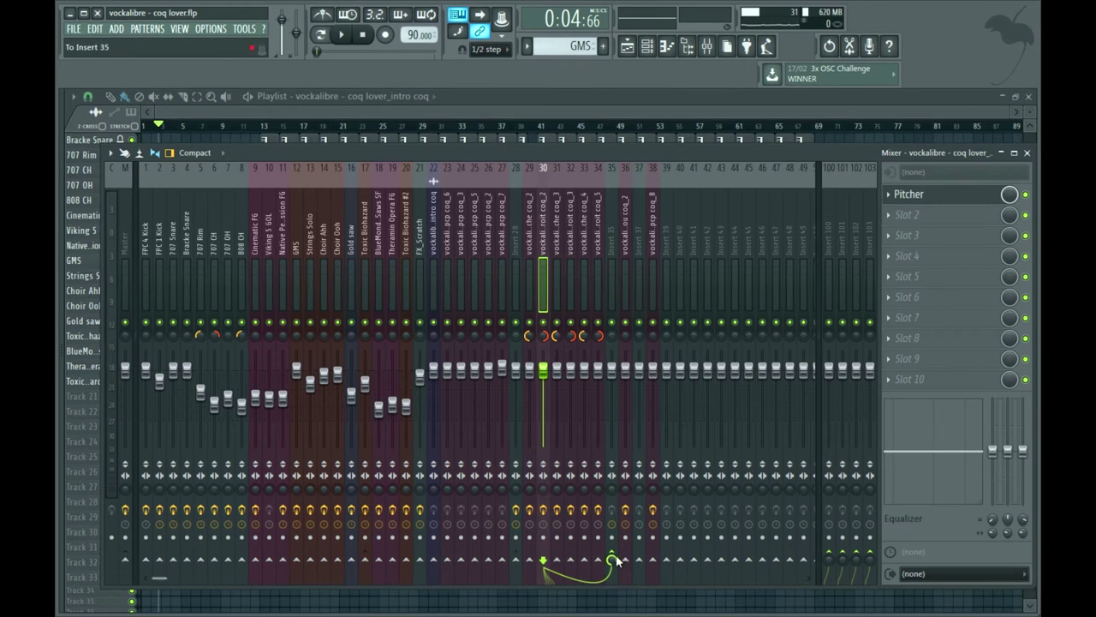
{"action": "left_click", "coordinate": [565, 244]}
{"action": "left_click", "coordinate": [554, 264]}
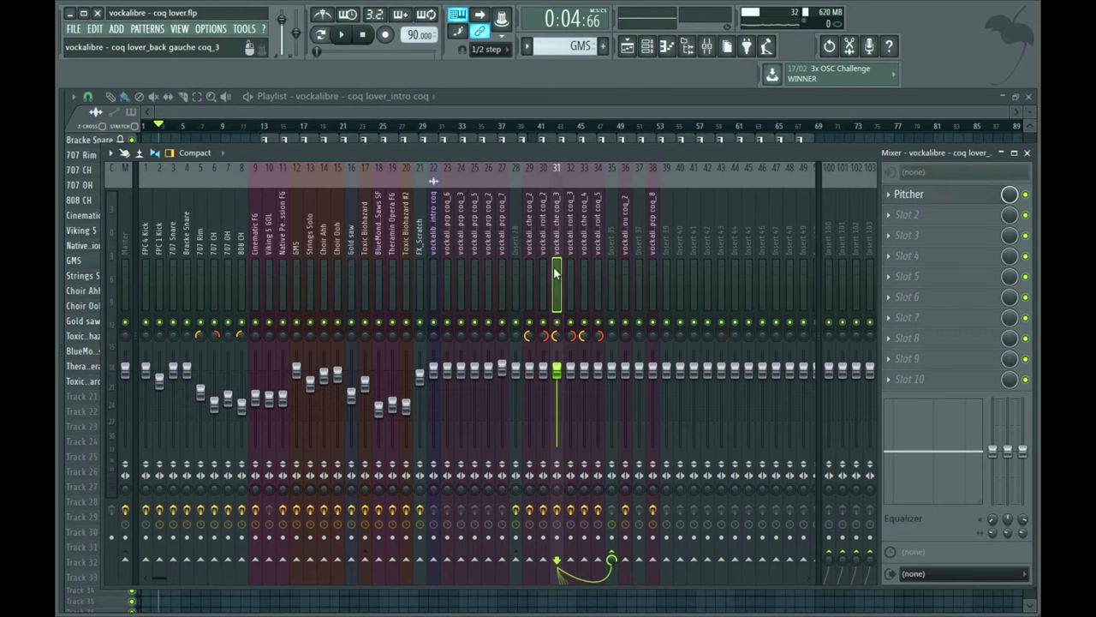
{"action": "left_click", "coordinate": [570, 247]}
{"action": "left_click", "coordinate": [585, 255]}
{"action": "left_click", "coordinate": [594, 250]}
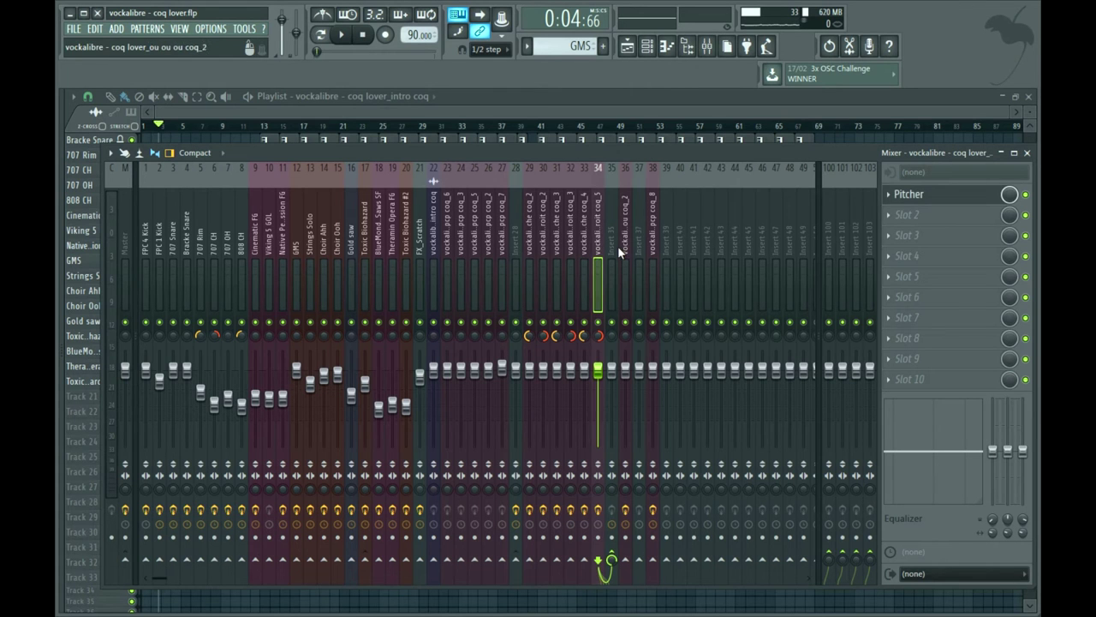
- Inspect the effect chains and routing of the "ou ou ou" vocal on insert 36 and the vocal on insert 38
{"action": "left_click", "coordinate": [628, 247]}
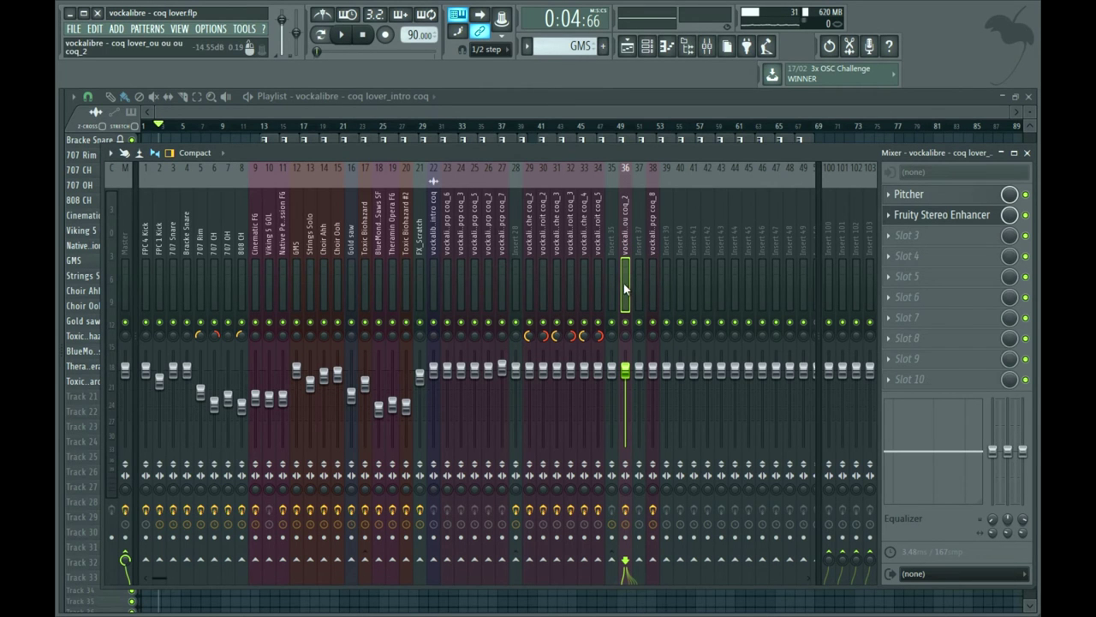
{"action": "left_click", "coordinate": [652, 219]}
{"action": "left_click", "coordinate": [640, 228]}
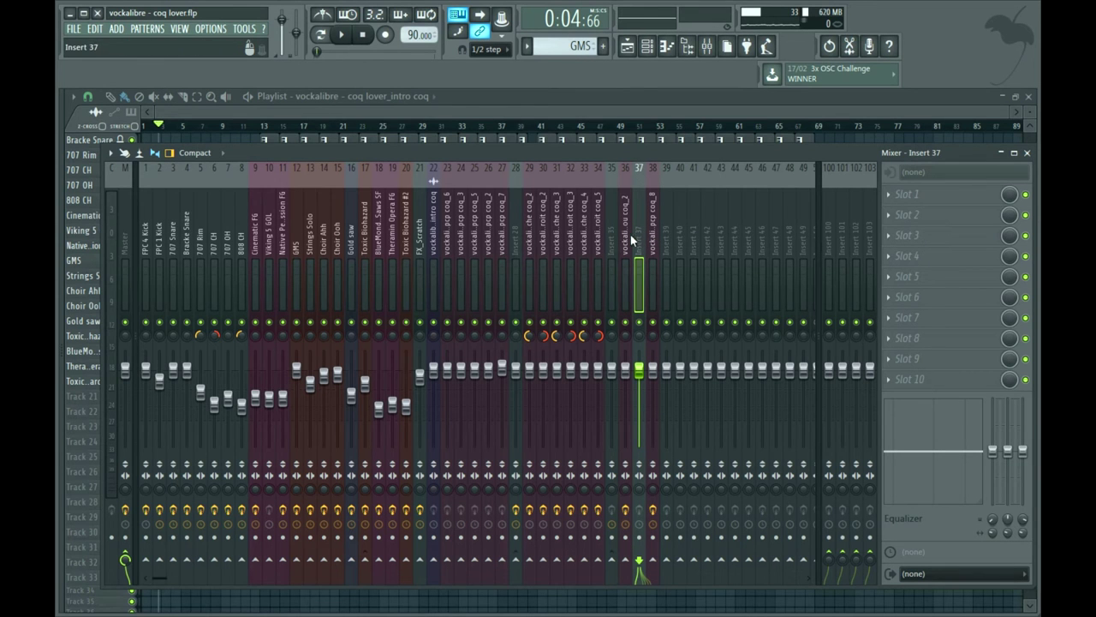
{"action": "left_click", "coordinate": [624, 189]}
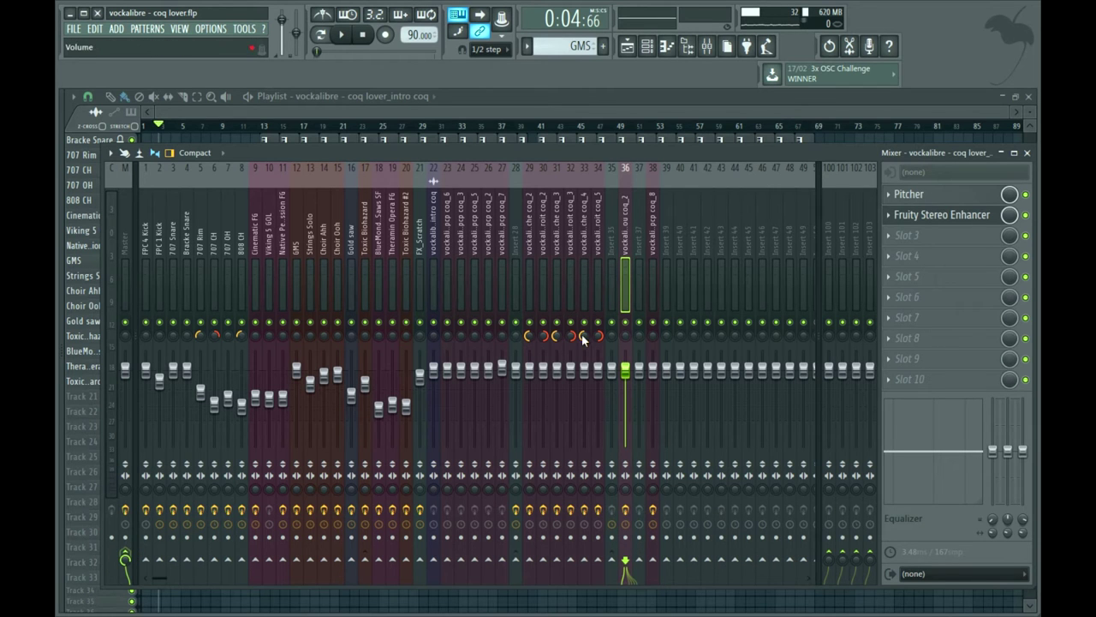
{"action": "left_click", "coordinate": [650, 244]}
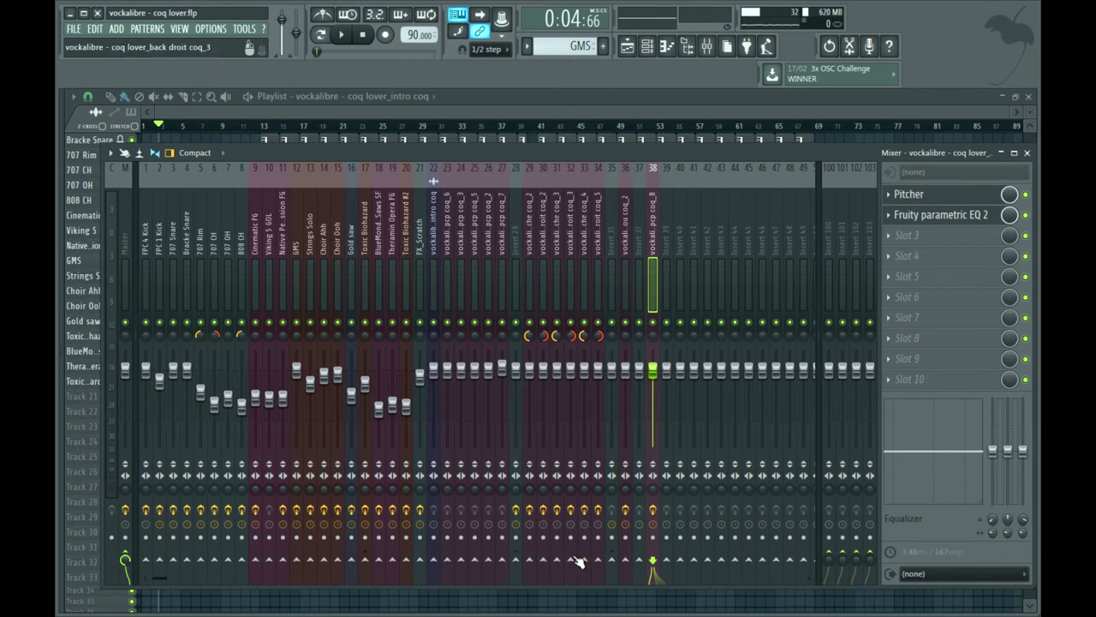
{"action": "left_click", "coordinate": [632, 224]}
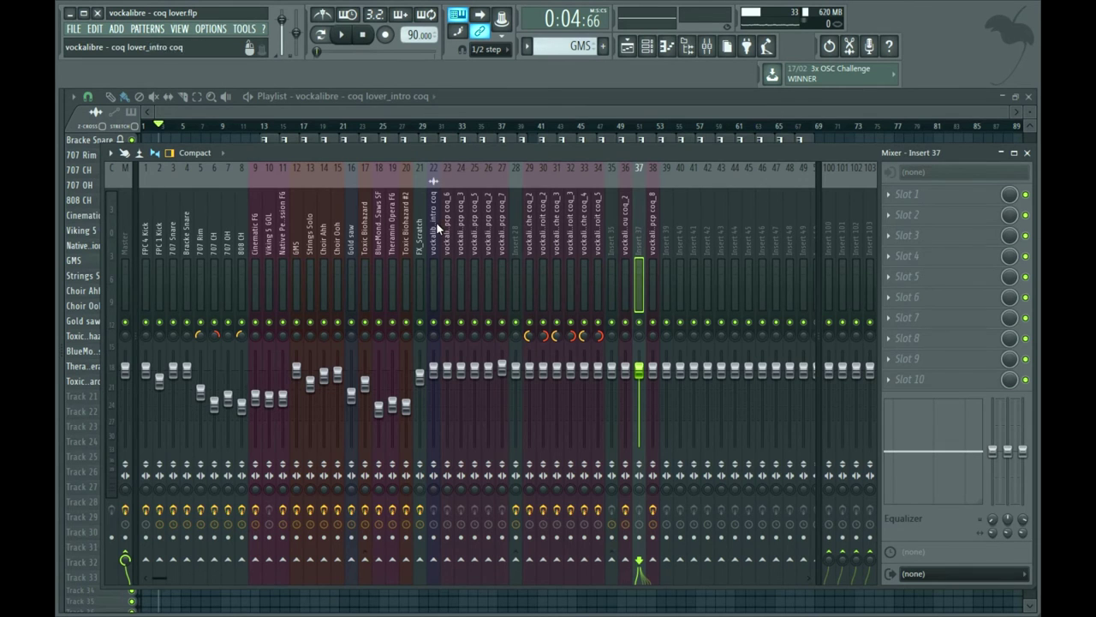
- Select bars 9 to 12 in the playlist, check the Insert 28 vocal bus in the mixer, and play the selected section
{"action": "left_click", "coordinate": [236, 111]}
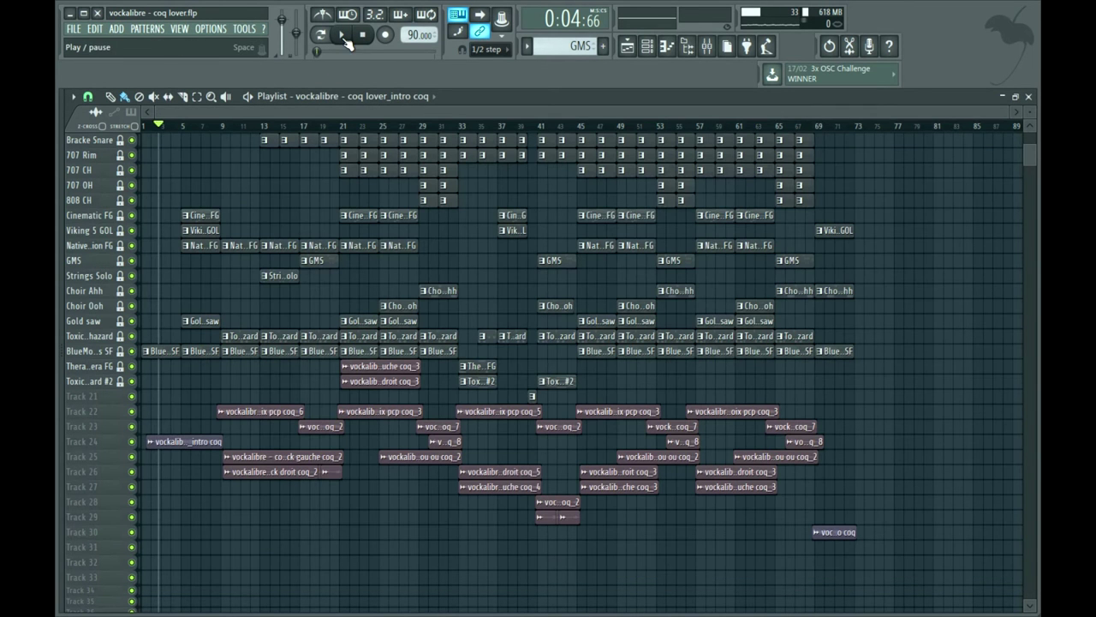
{"action": "left_click_drag", "start_coordinate": [225, 126], "coordinate": [260, 143]}
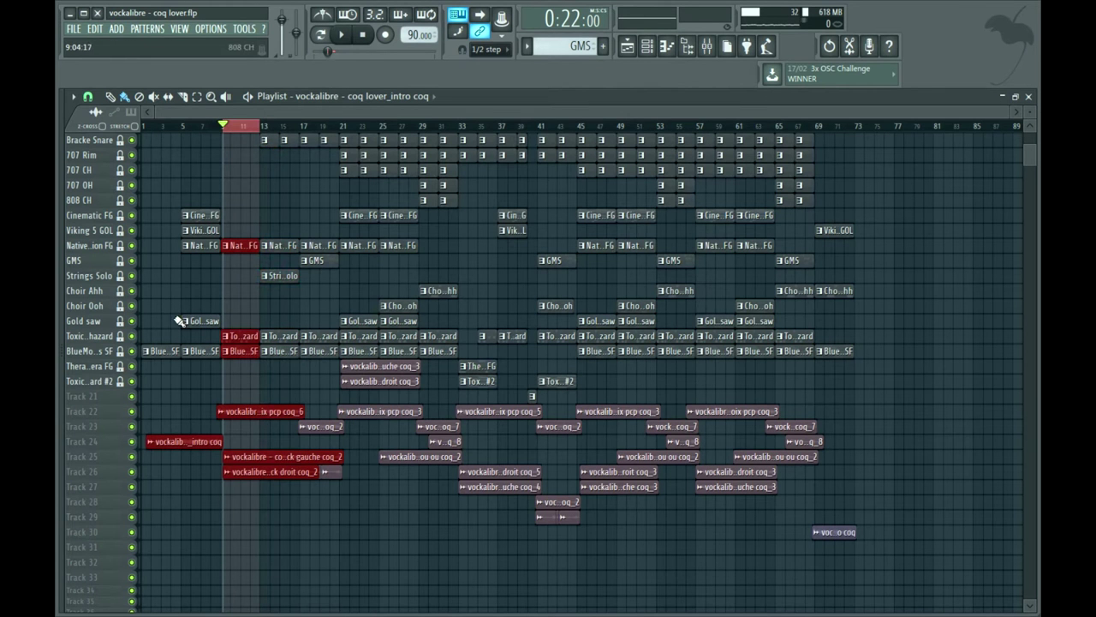
{"action": "left_click", "coordinate": [707, 46]}
{"action": "left_click", "coordinate": [514, 220]}
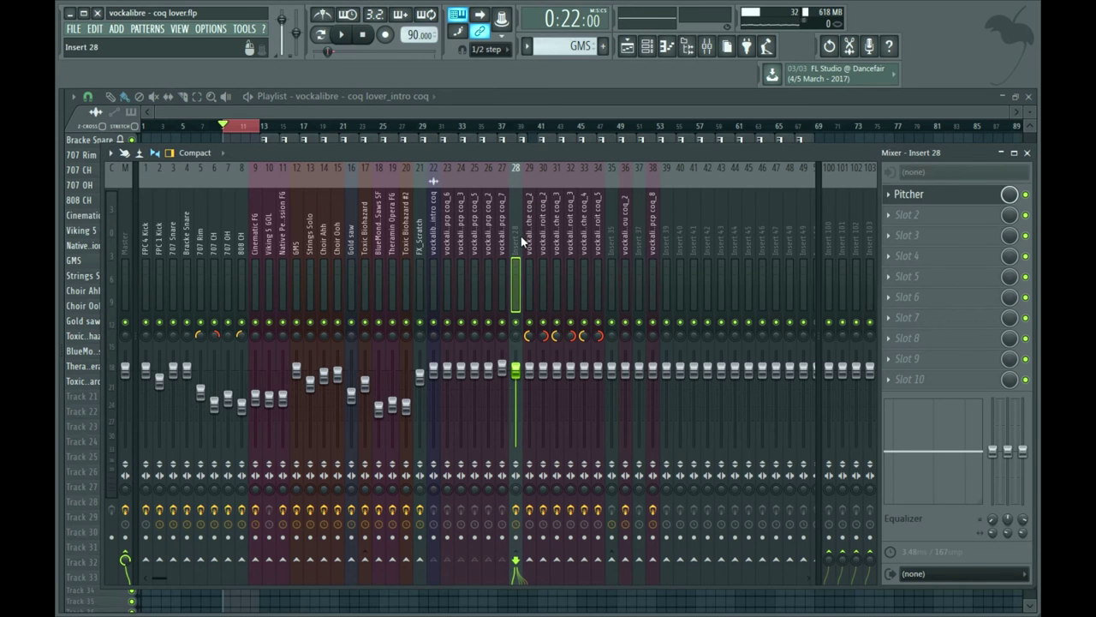
{"action": "left_click", "coordinate": [356, 105]}
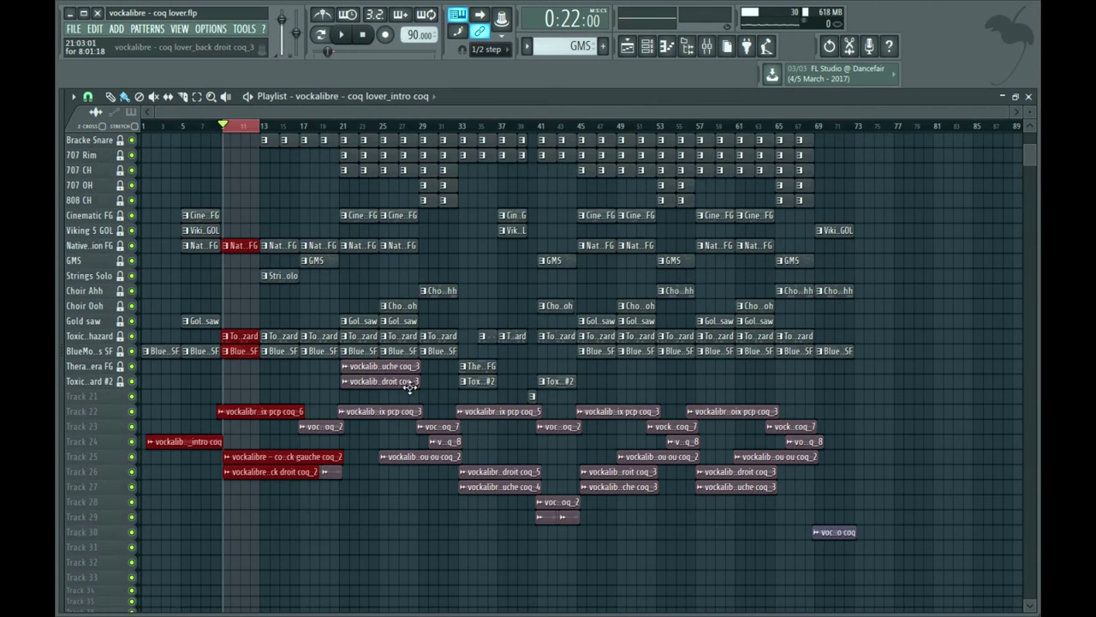
{"action": "left_click", "coordinate": [341, 35]}
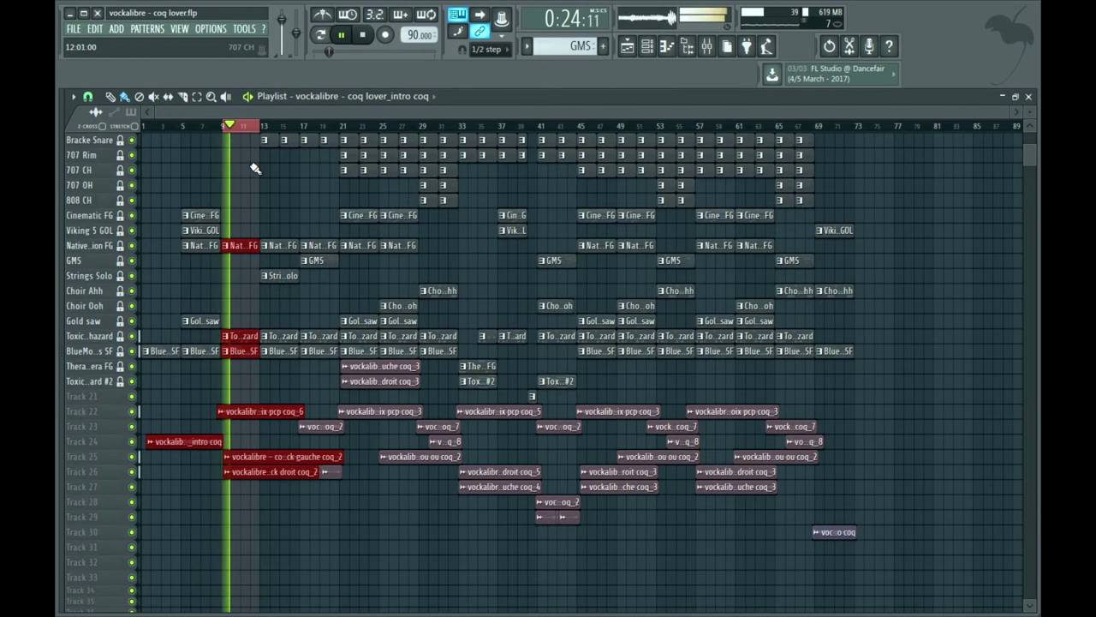
{"action": "scroll", "coordinate": [255, 167], "scroll_direction": "up", "scroll_amount": 1}
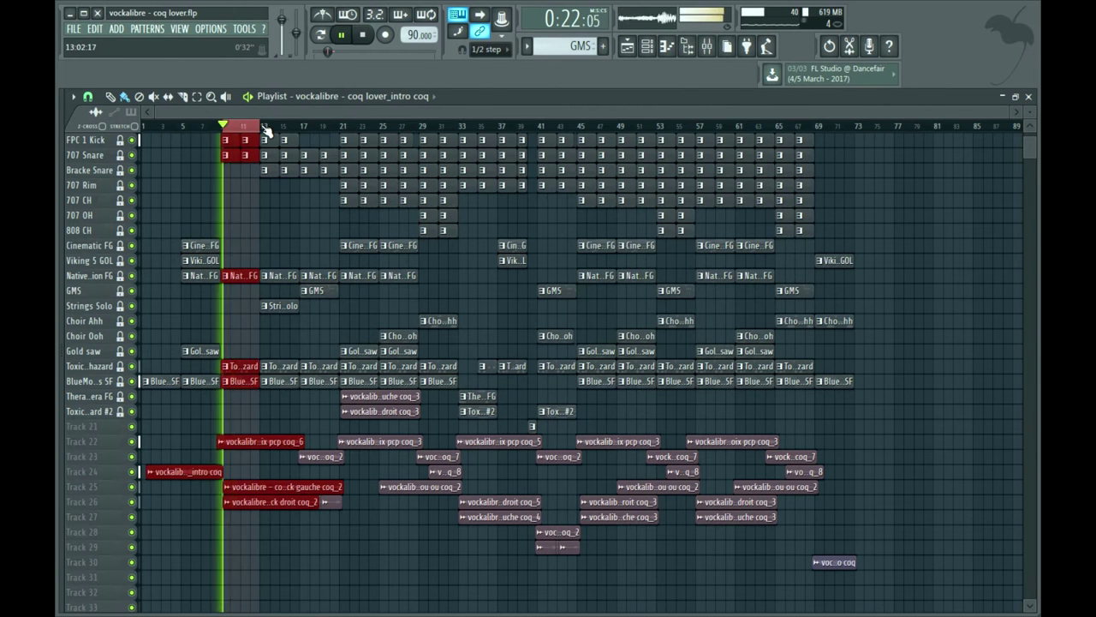
- Select bars 13 to 16 in the playlist as the loop section and play it with the mixer showing
{"action": "left_click", "coordinate": [264, 128]}
{"action": "left_click_drag", "start_coordinate": [264, 127], "coordinate": [298, 129]}
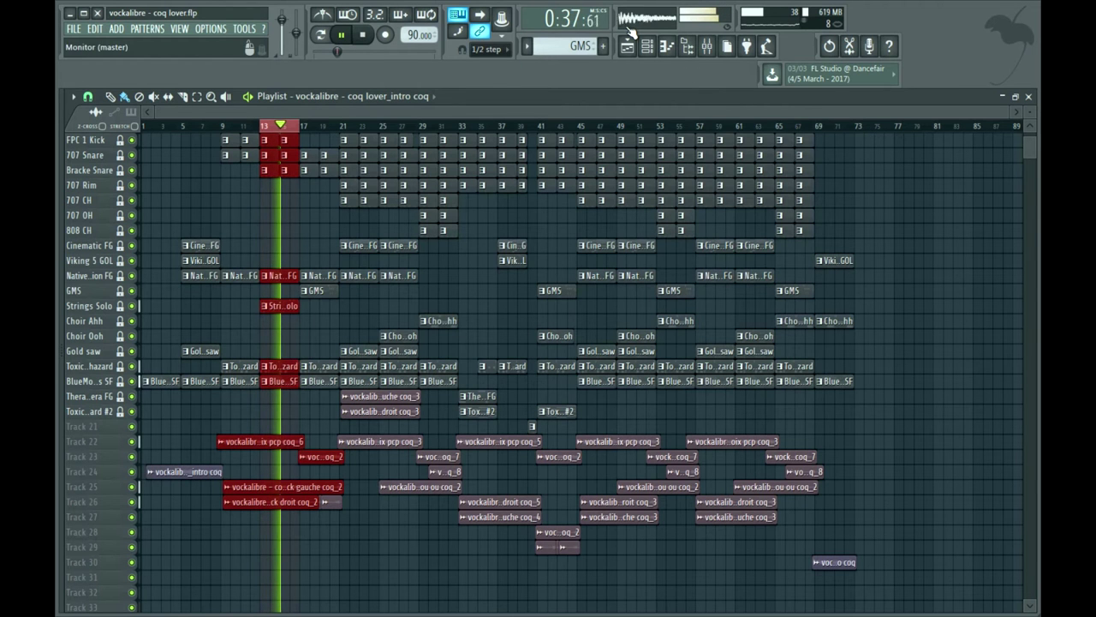
{"action": "left_click", "coordinate": [363, 34]}
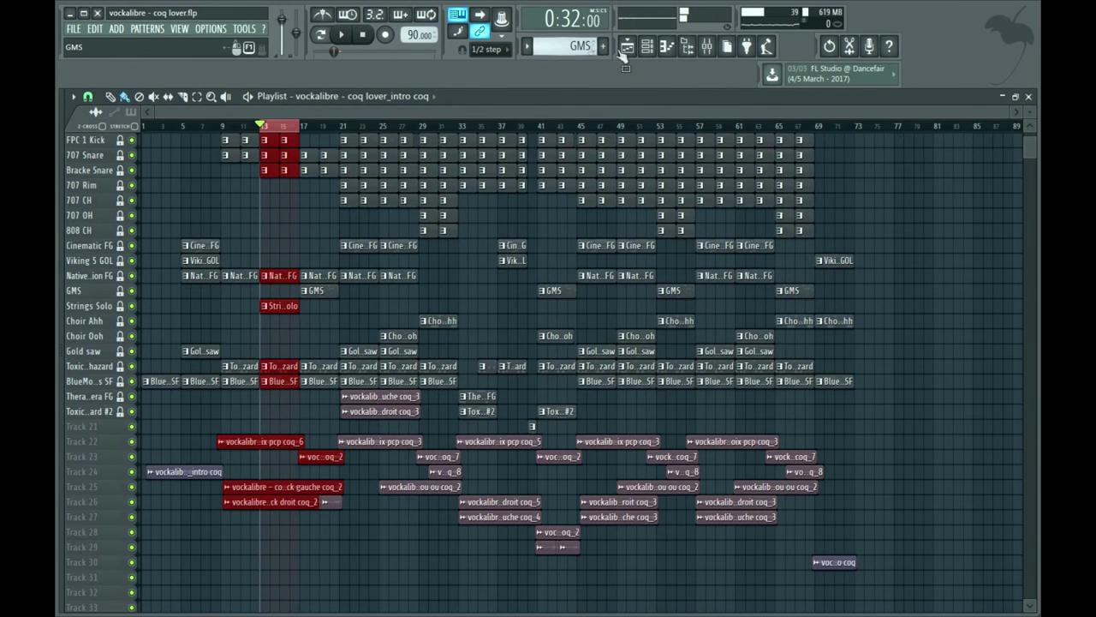
{"action": "left_click", "coordinate": [708, 48]}
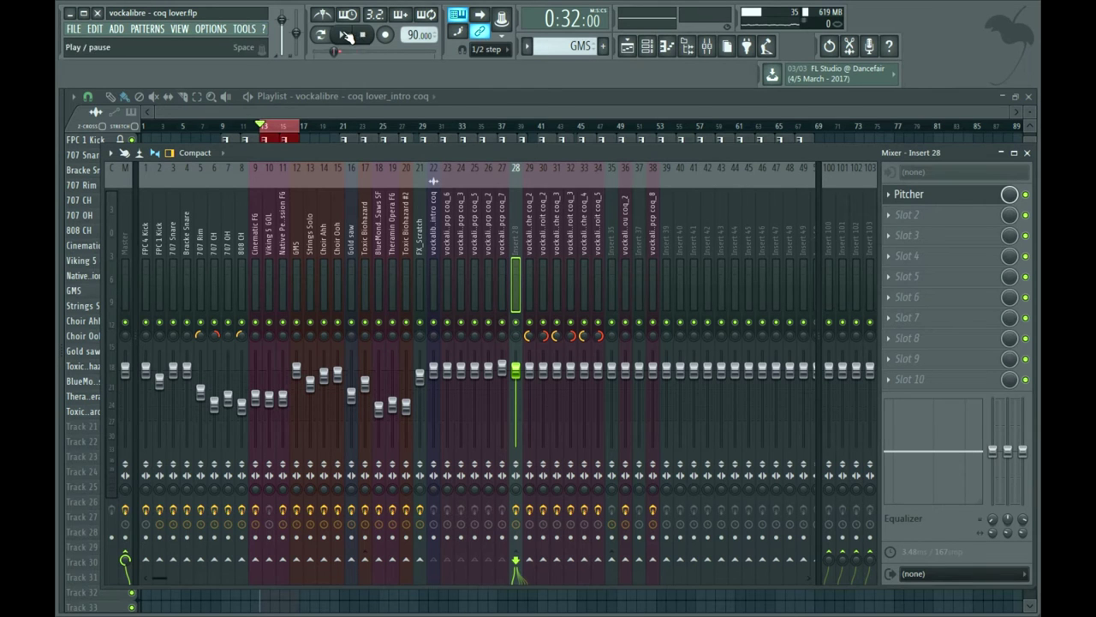
{"action": "key", "text": "space"}
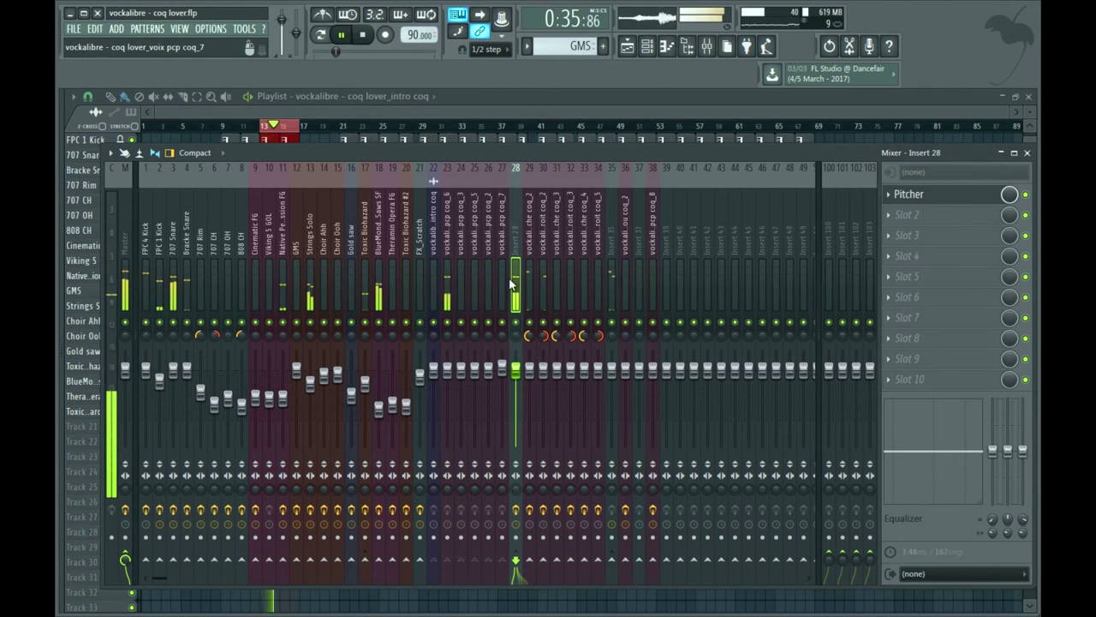
- Inspect the Pitcher settings on Insert 28 with playback stopped, play the loop section with it open, and close it
{"action": "key", "text": "space"}
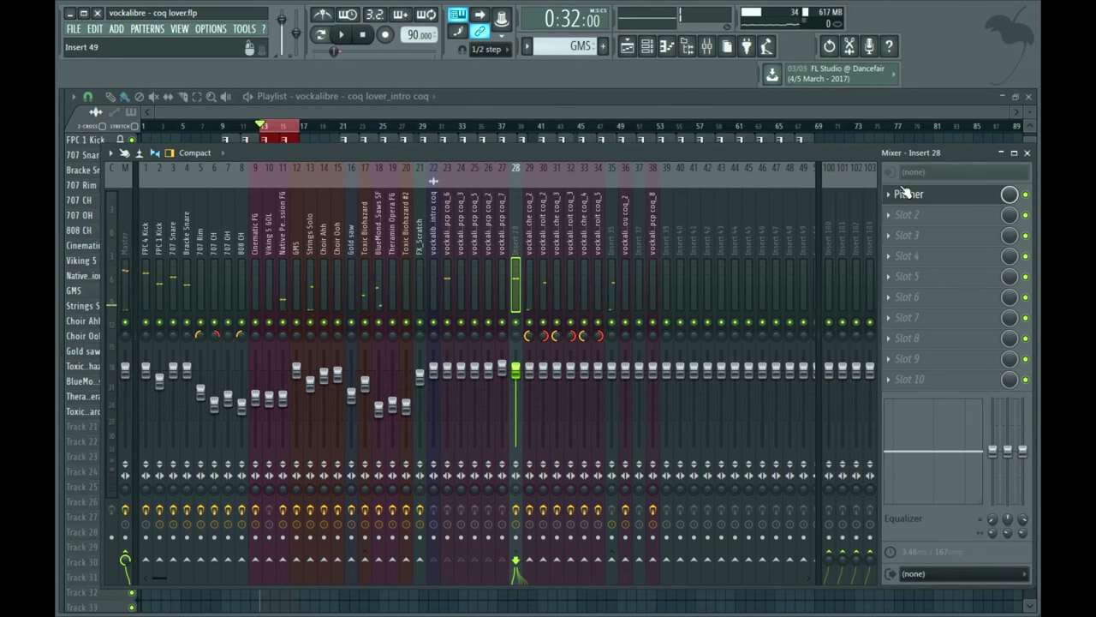
{"action": "left_click", "coordinate": [932, 198]}
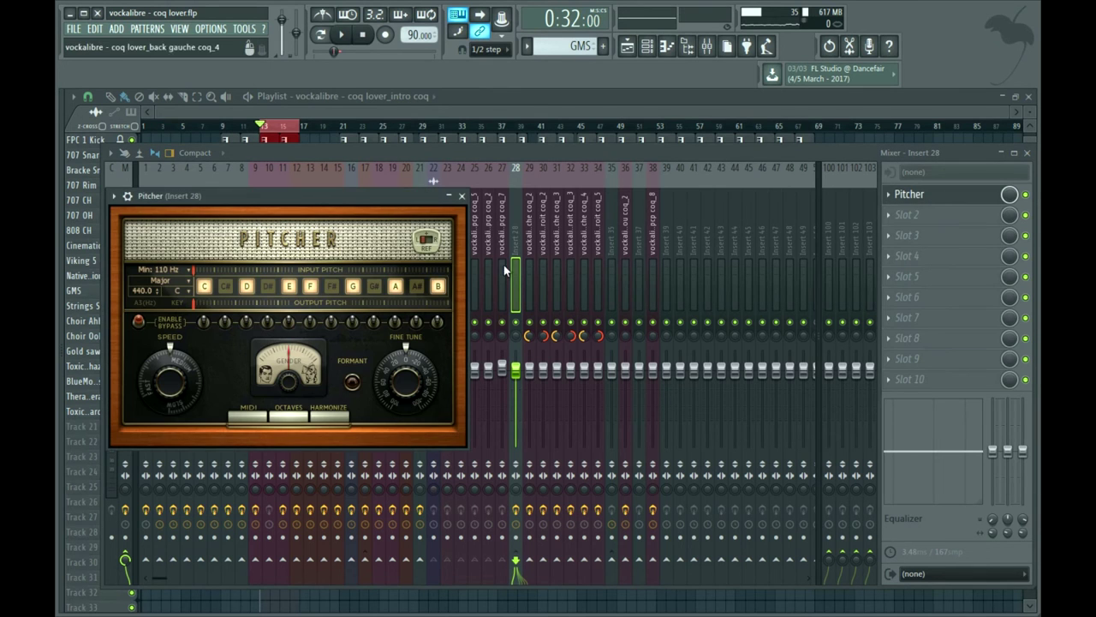
{"action": "left_click_drag", "start_coordinate": [306, 196], "coordinate": [613, 214]}
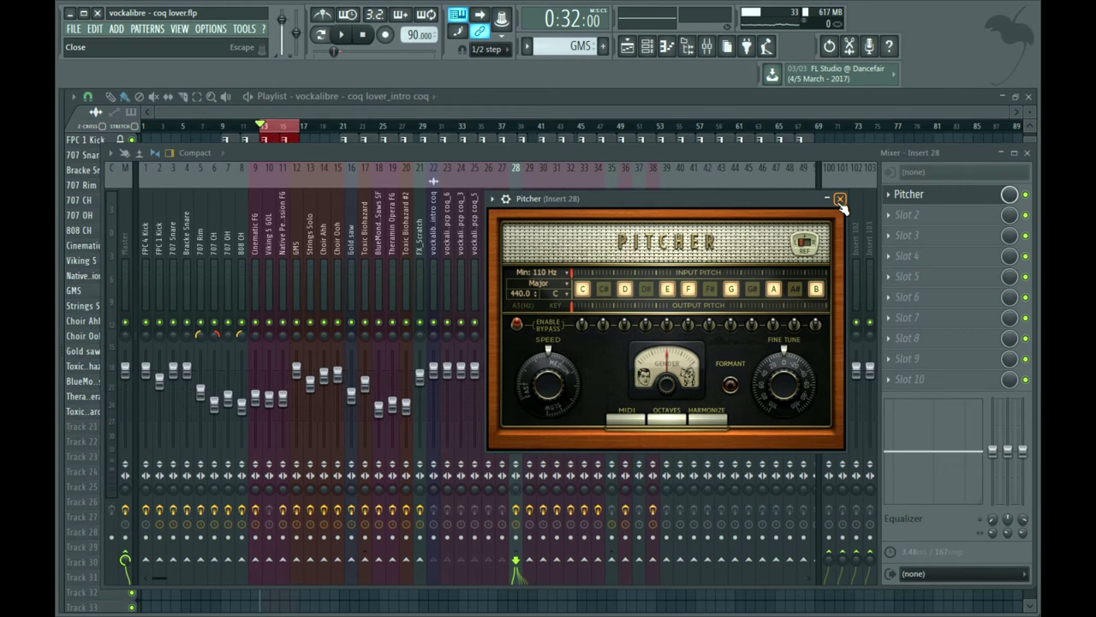
{"action": "left_click", "coordinate": [340, 34]}
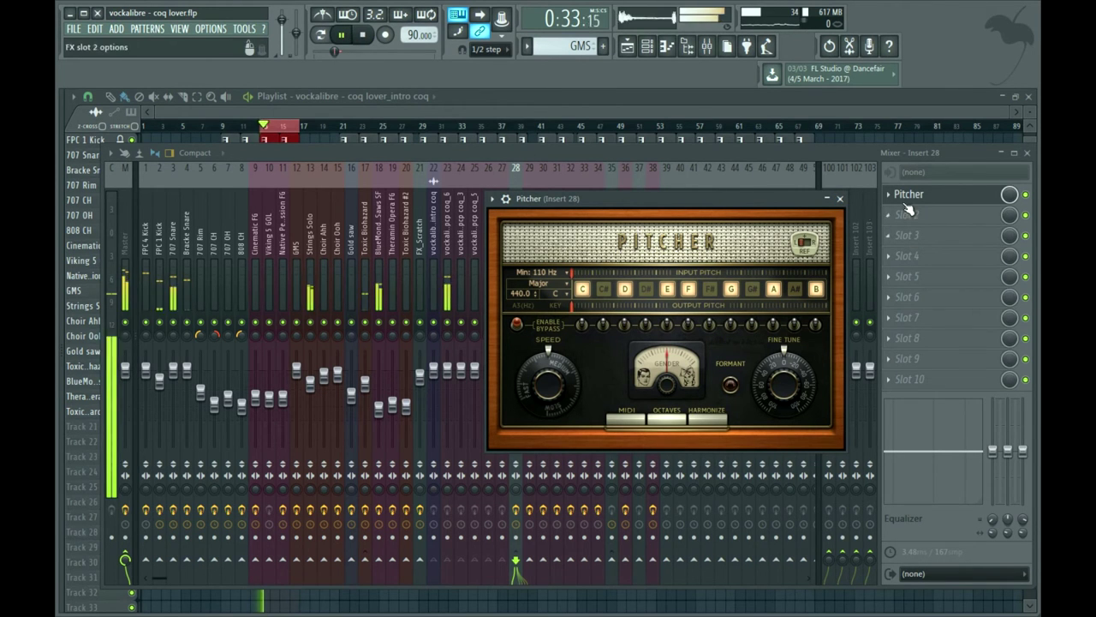
{"action": "left_click", "coordinate": [839, 198]}
{"action": "key", "text": "space"}
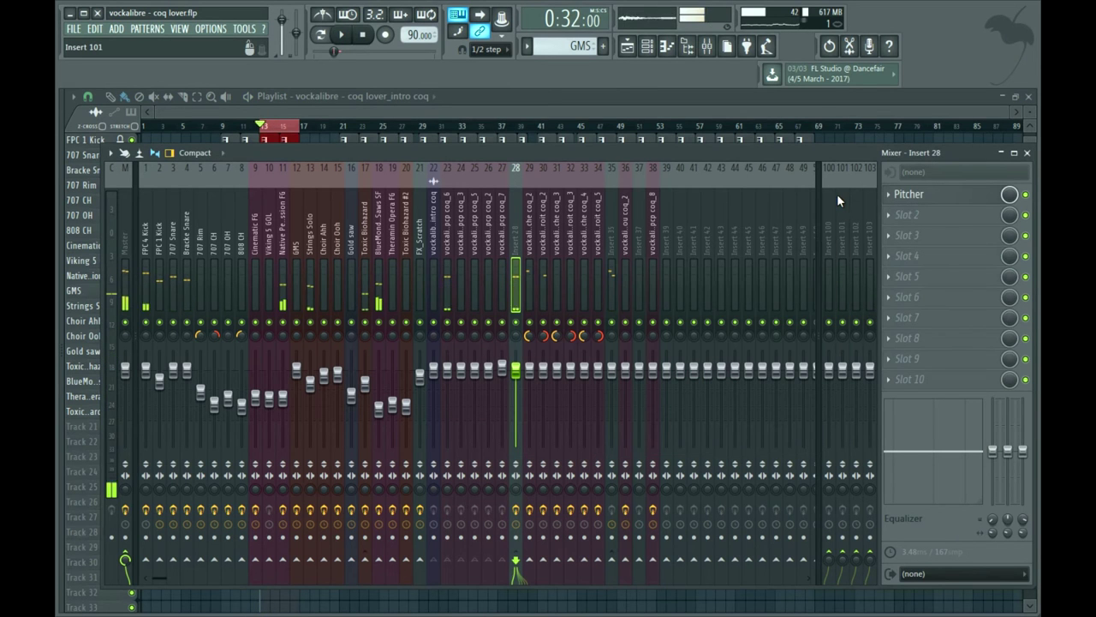
- Add a Fruity Multiband Compressor after the Pitcher on Insert 28 and move its window clear of the effect slots
{"action": "left_click", "coordinate": [889, 218]}
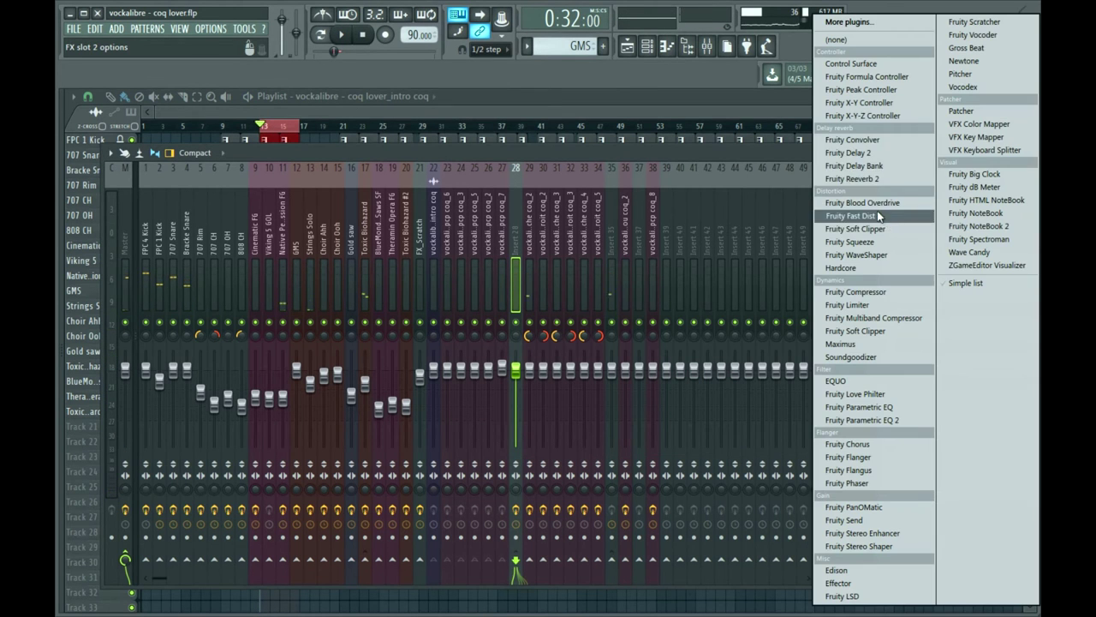
{"action": "left_click", "coordinate": [896, 317]}
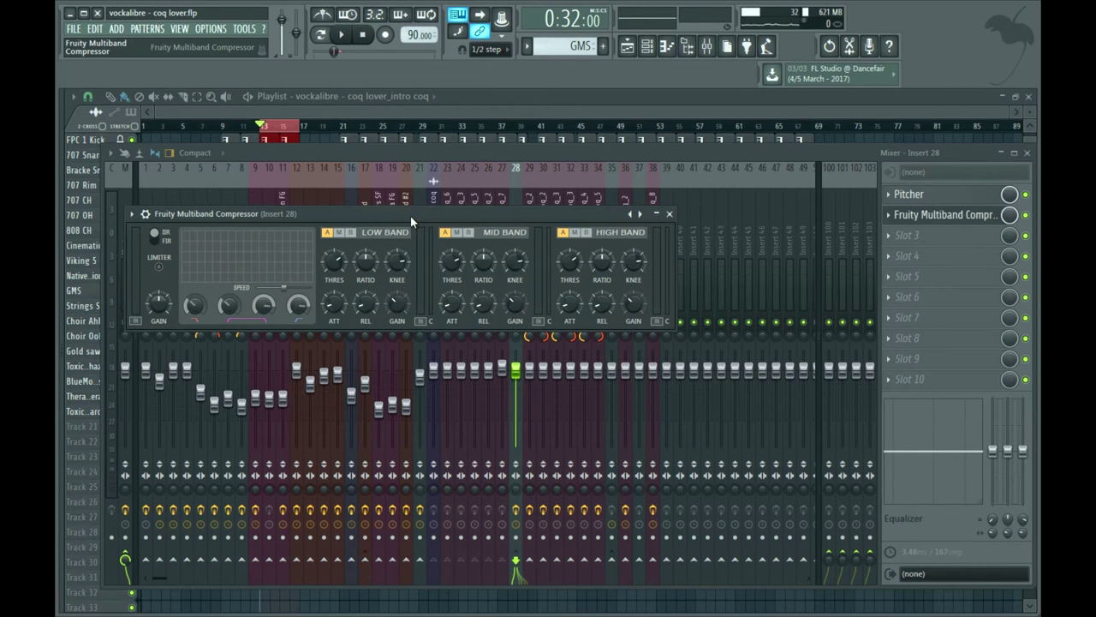
{"action": "left_click_drag", "start_coordinate": [410, 215], "coordinate": [504, 234]}
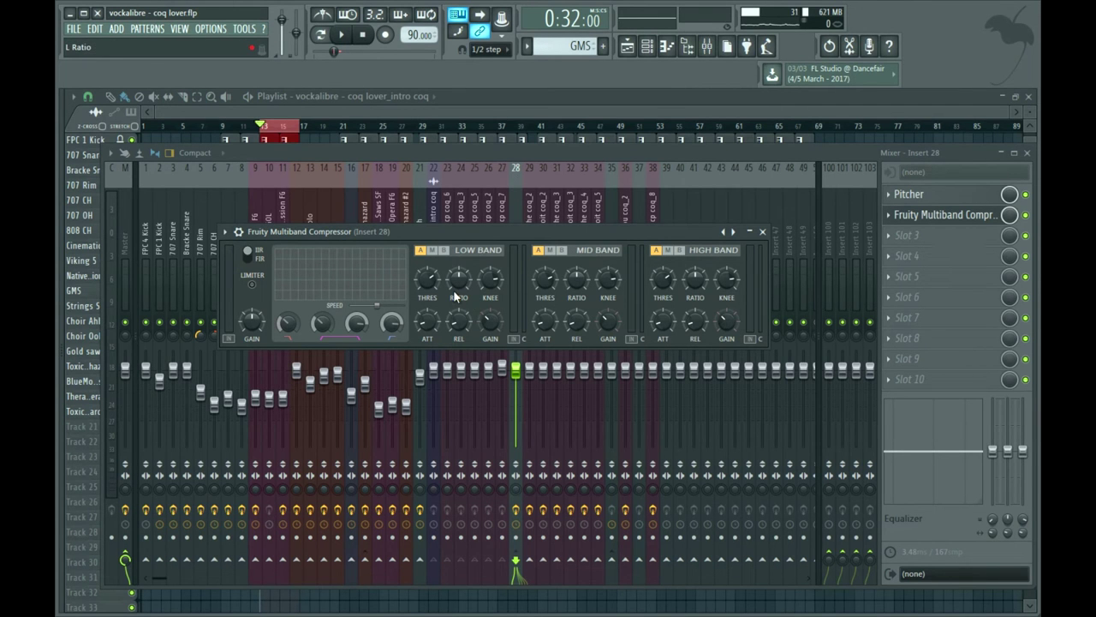
- Play the loop section several times to examine how the vocal registers in the compressor's low, mid and high bands
{"action": "left_click", "coordinate": [345, 36]}
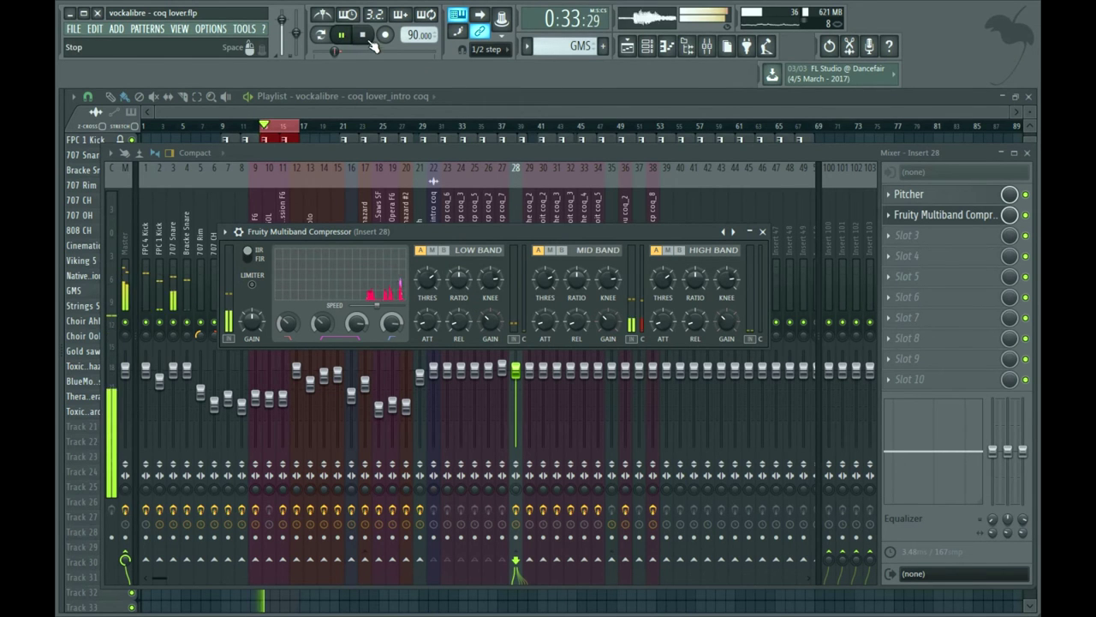
{"action": "key", "text": "space"}
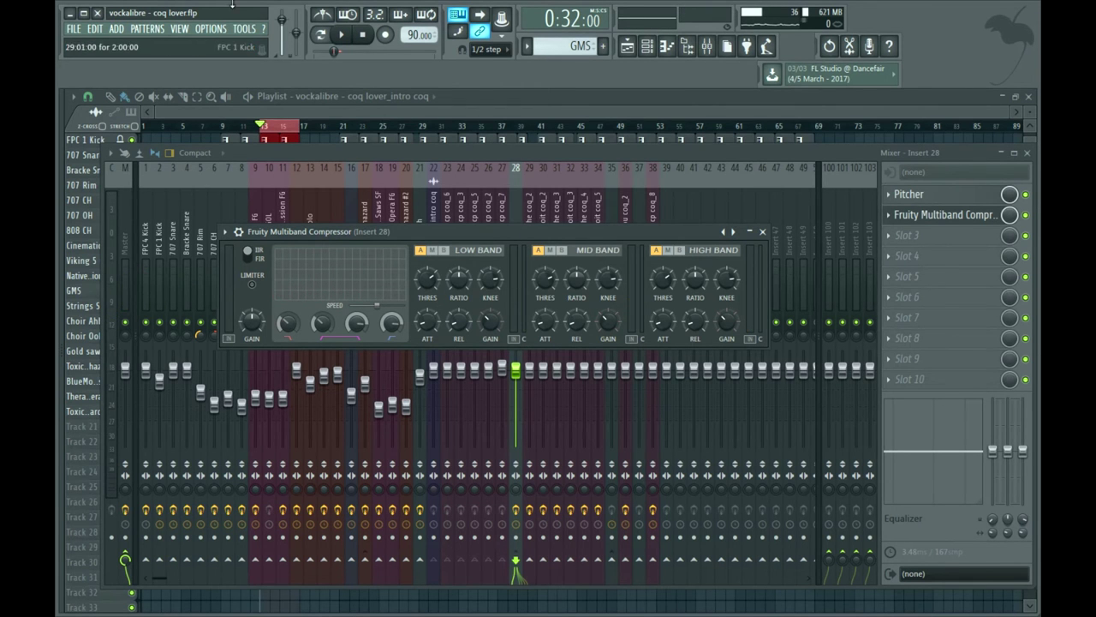
{"action": "left_click", "coordinate": [341, 36]}
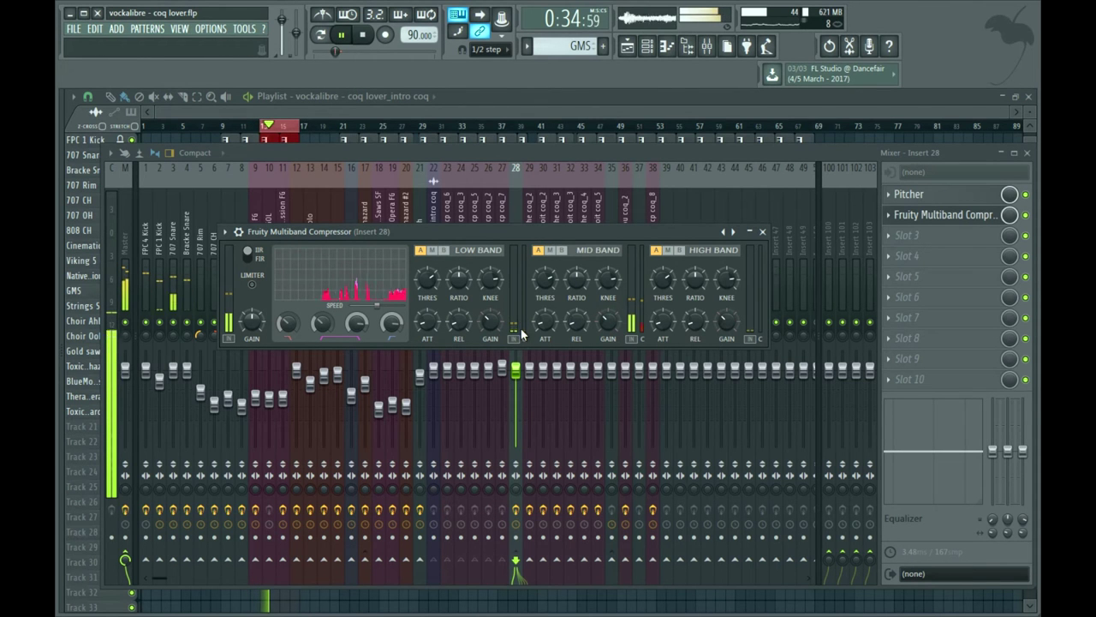
{"action": "left_click", "coordinate": [362, 34]}
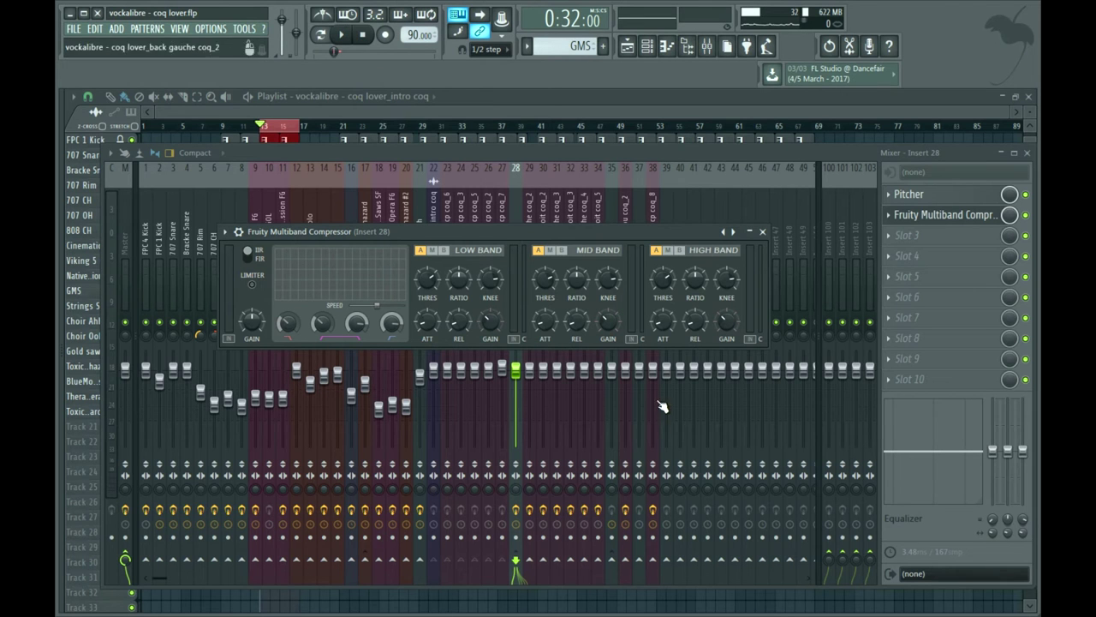
{"action": "left_click", "coordinate": [343, 34]}
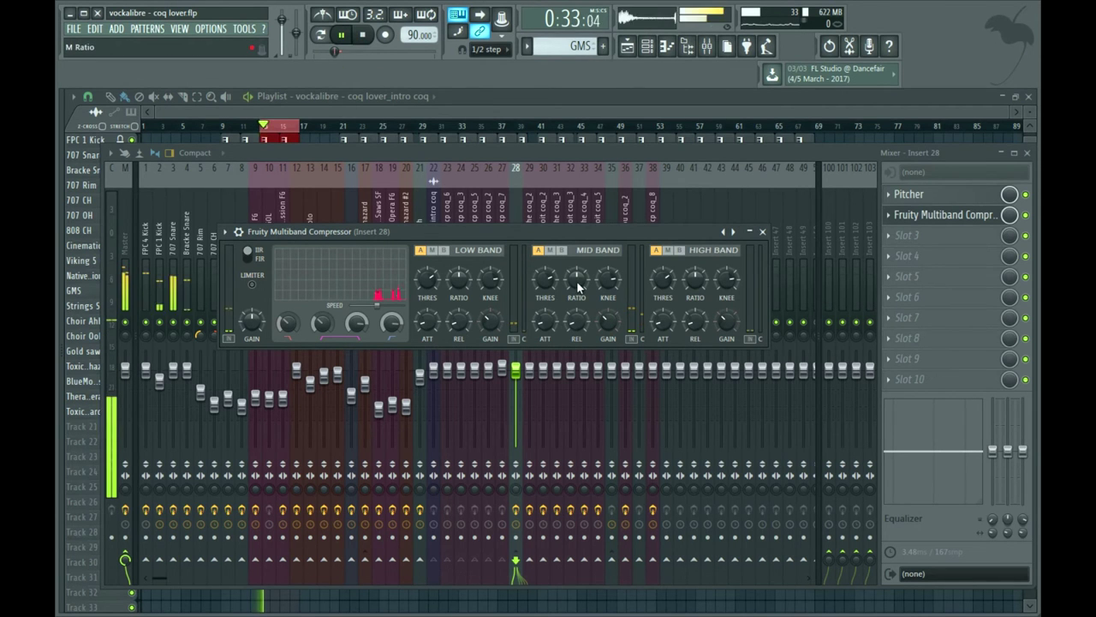
{"action": "key", "text": "space"}
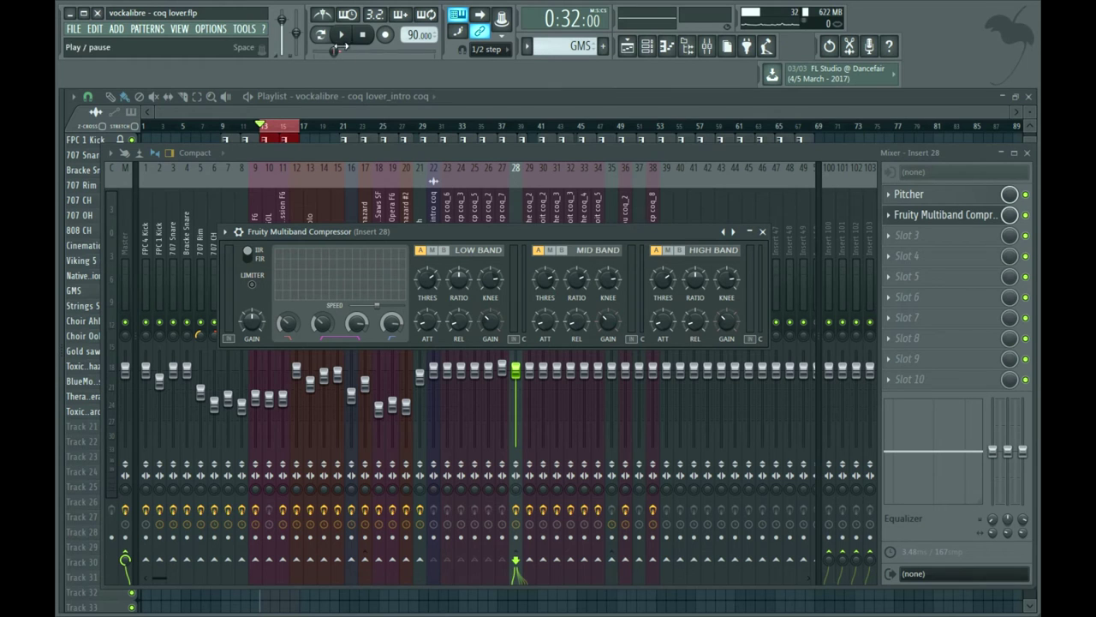
- Adjust the mid band's threshold in the multiband compressor while playing the loop section
{"action": "left_click", "coordinate": [546, 282]}
{"action": "left_click", "coordinate": [544, 290]}
{"action": "left_click", "coordinate": [340, 34]}
{"action": "left_click_drag", "start_coordinate": [546, 302], "coordinate": [547, 294]}
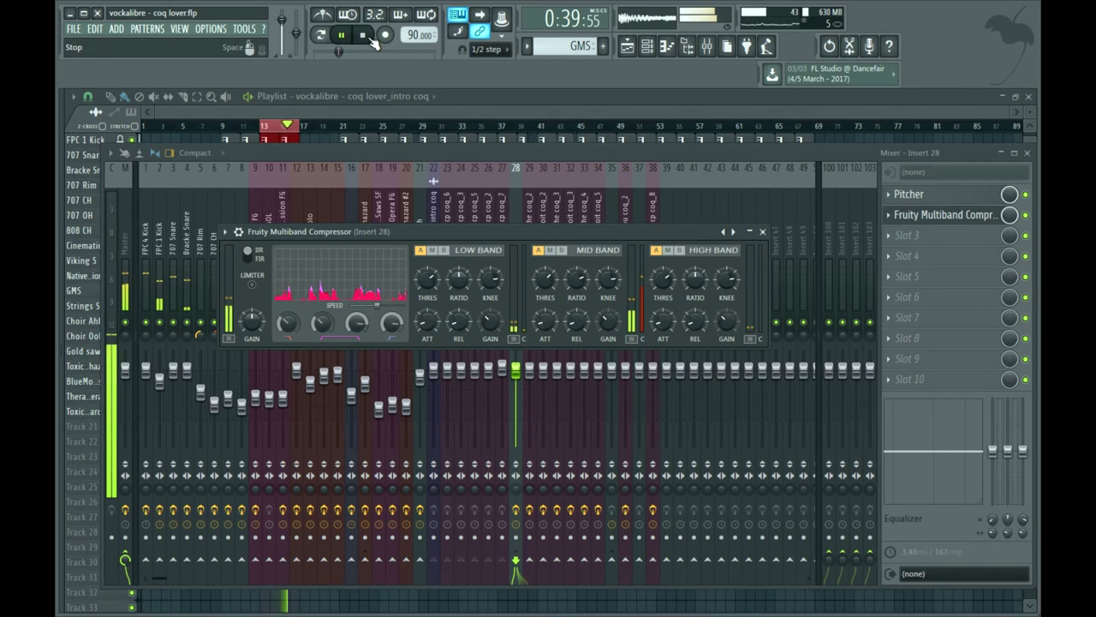
{"action": "left_click", "coordinate": [362, 35]}
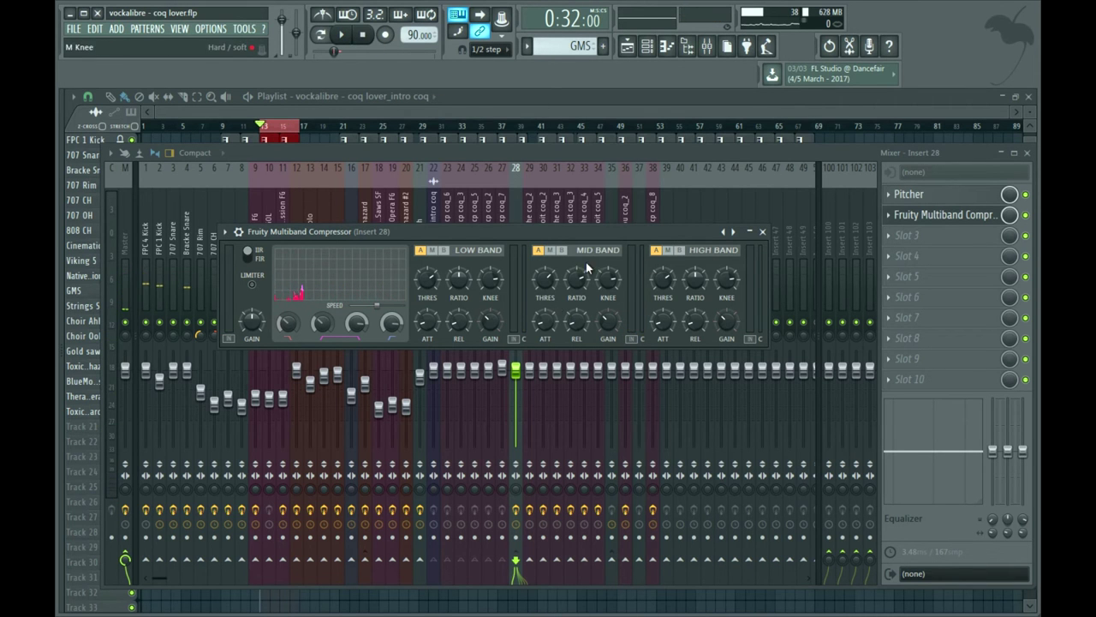
- Play the loop section repeatedly to examine the mid band's compression meter and the compressor's level graph
{"action": "key", "text": "space"}
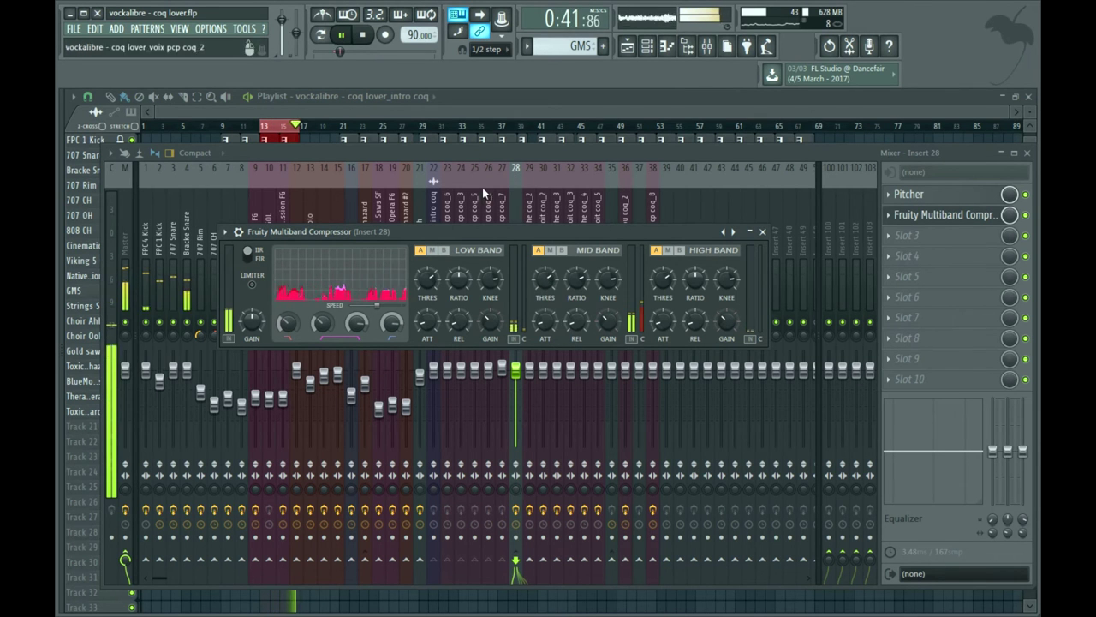
{"action": "key", "text": "space"}
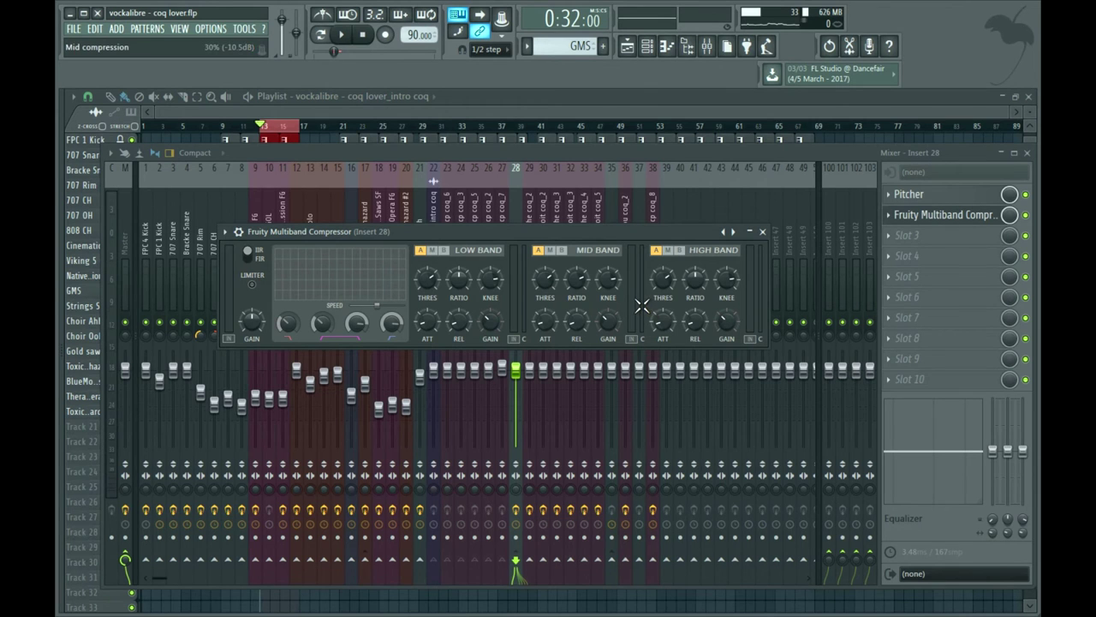
{"action": "left_click", "coordinate": [340, 35]}
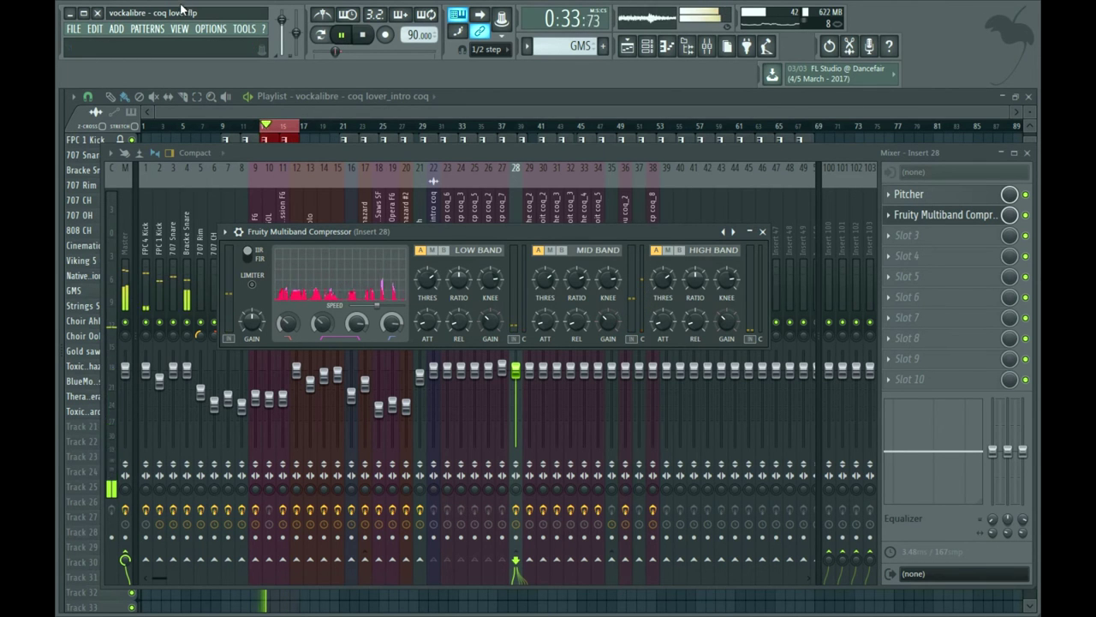
{"action": "left_click", "coordinate": [365, 34]}
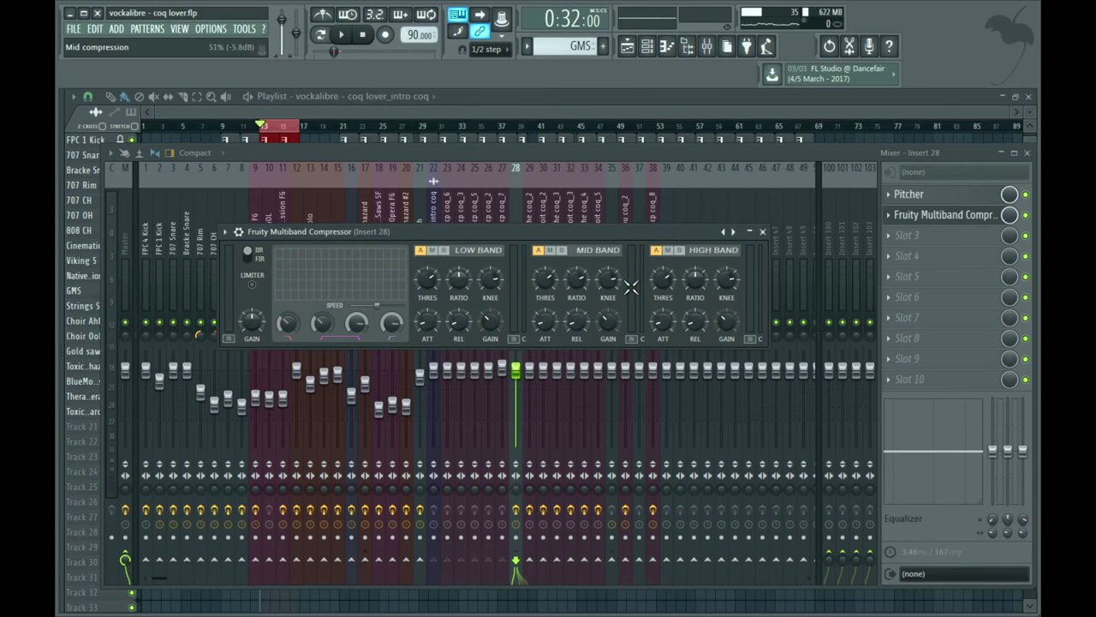
{"action": "left_click", "coordinate": [342, 36]}
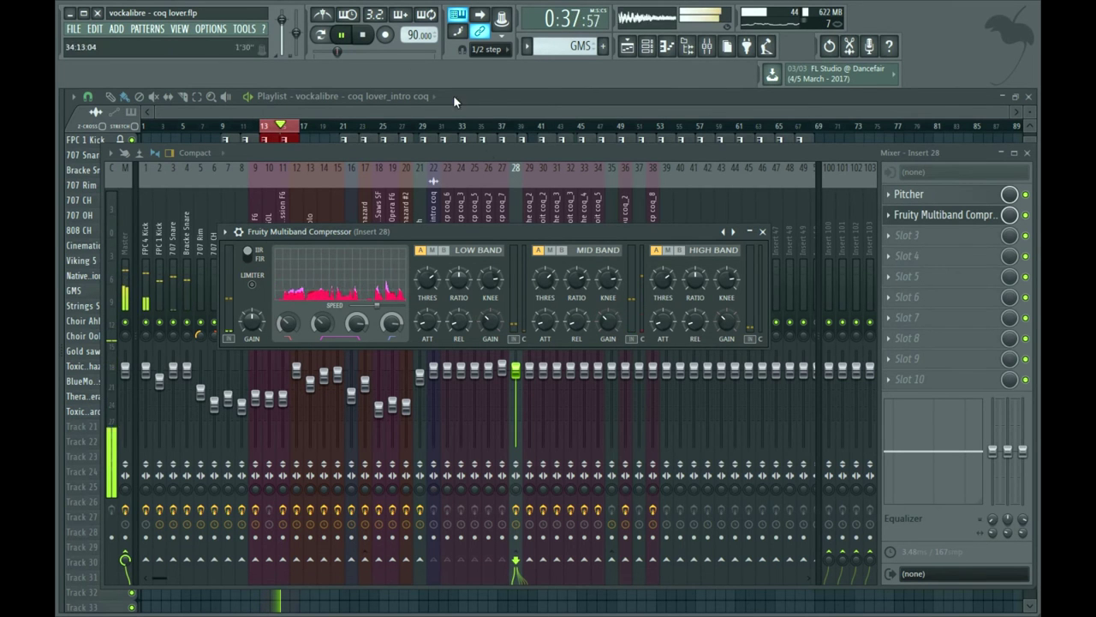
{"action": "key", "text": "space"}
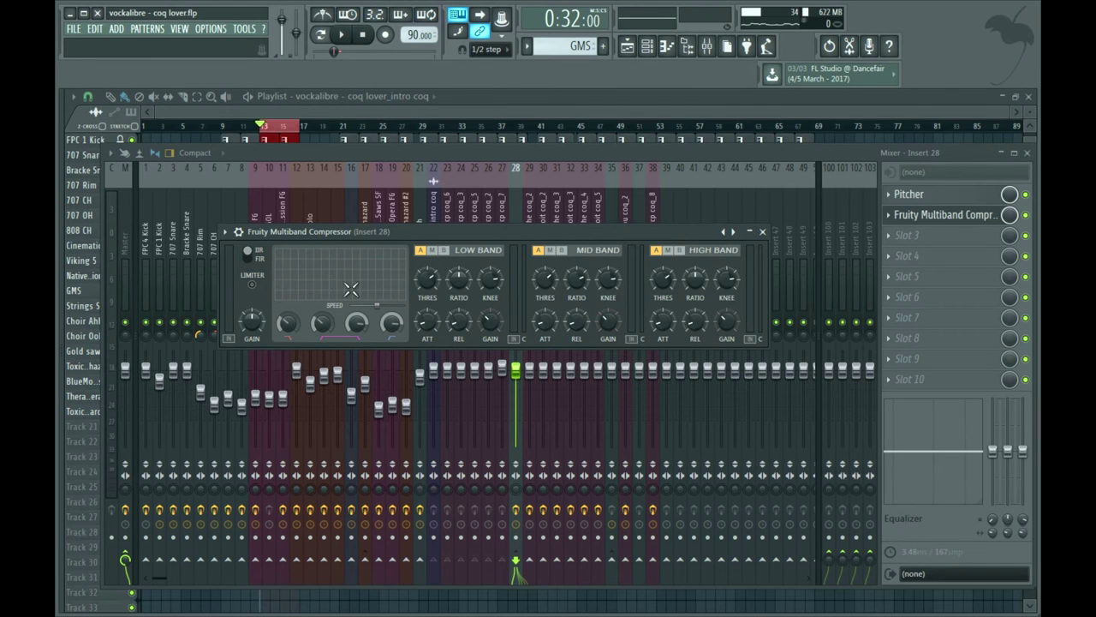
{"action": "left_click", "coordinate": [342, 34]}
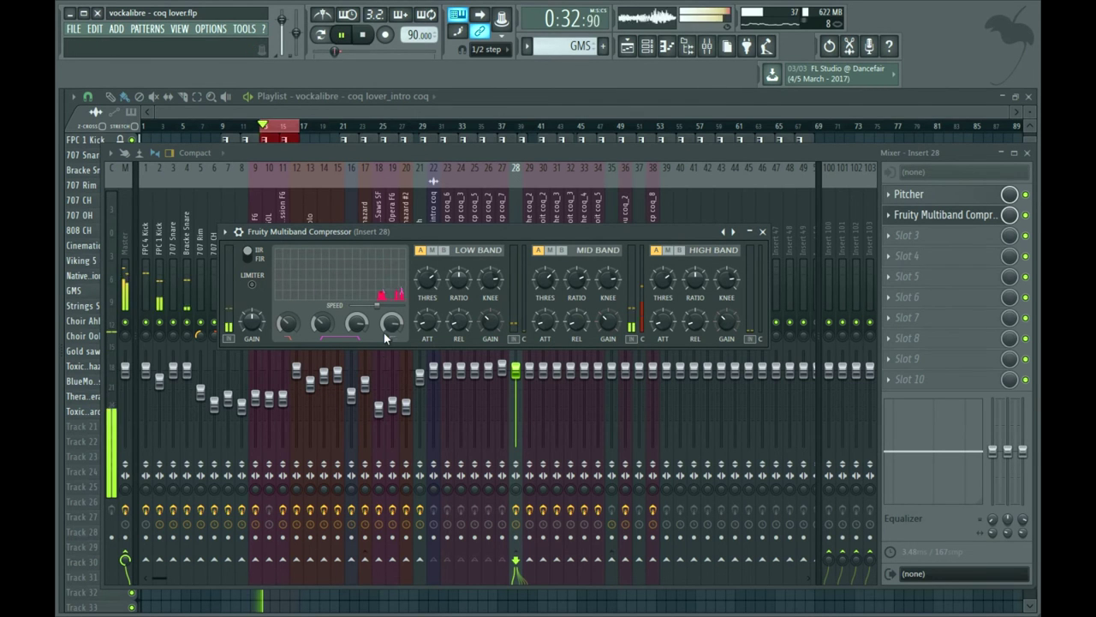
{"action": "left_click", "coordinate": [362, 35]}
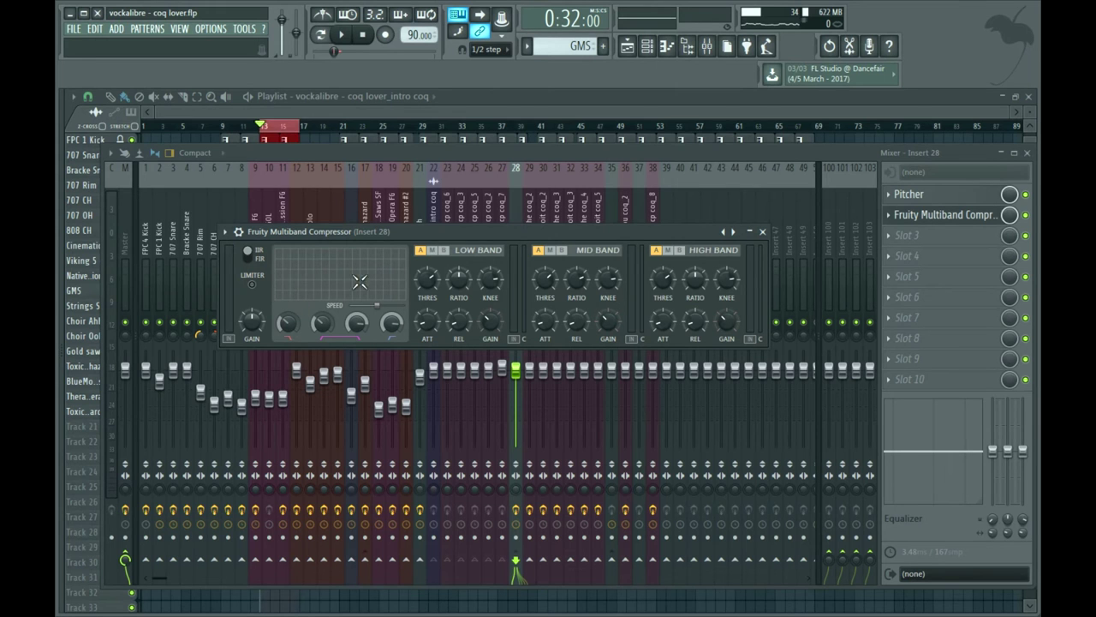
{"action": "left_click", "coordinate": [342, 36]}
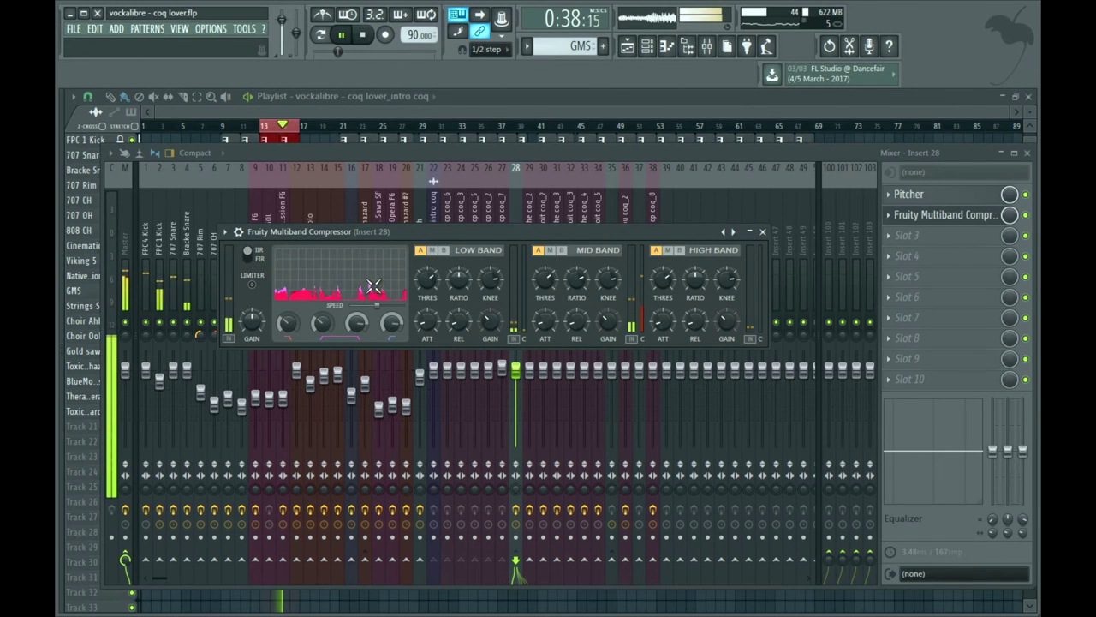
{"action": "key", "text": "space"}
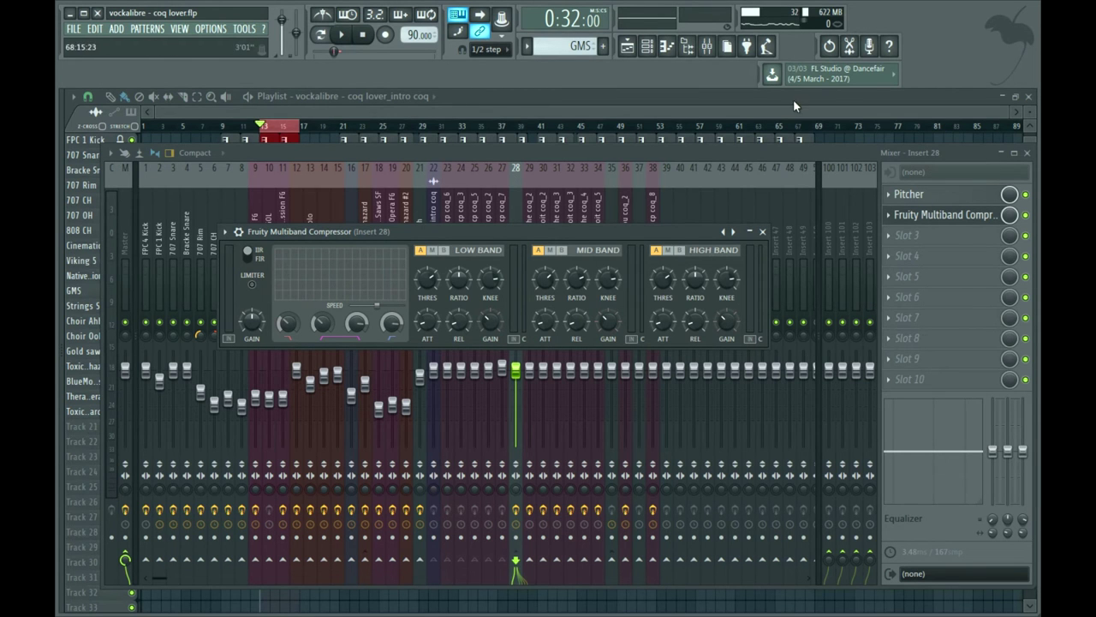
- Add Fruity Parametric EQ 2 to slot 3 of Insert 28 and change band 1 to a high-pass filter during playback
{"action": "left_click", "coordinate": [908, 234]}
{"action": "left_click", "coordinate": [908, 422]}
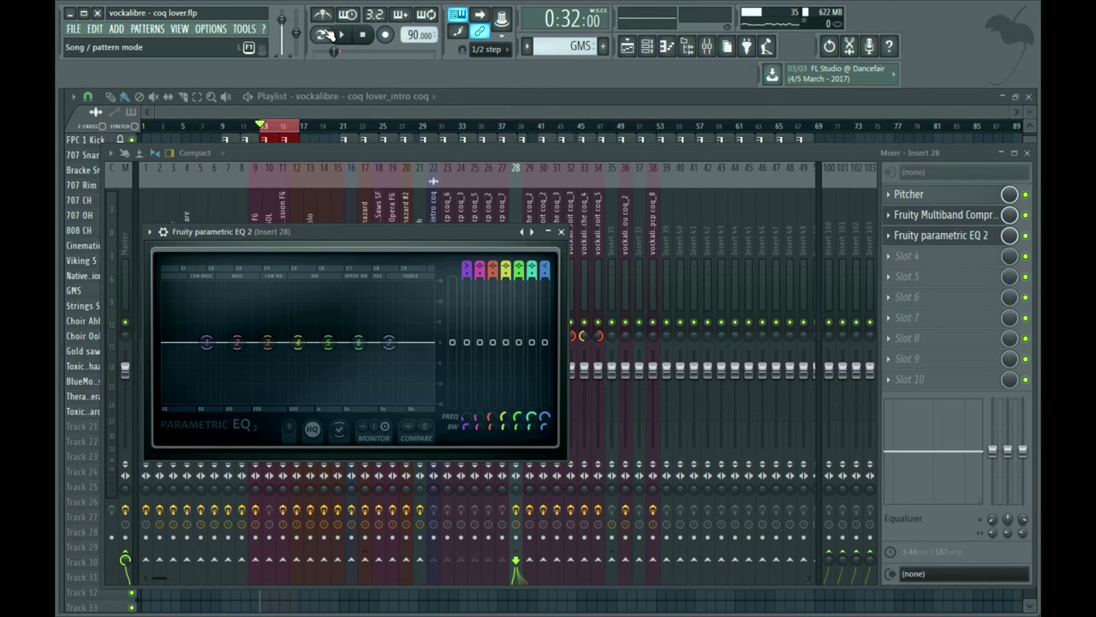
{"action": "left_click", "coordinate": [343, 39]}
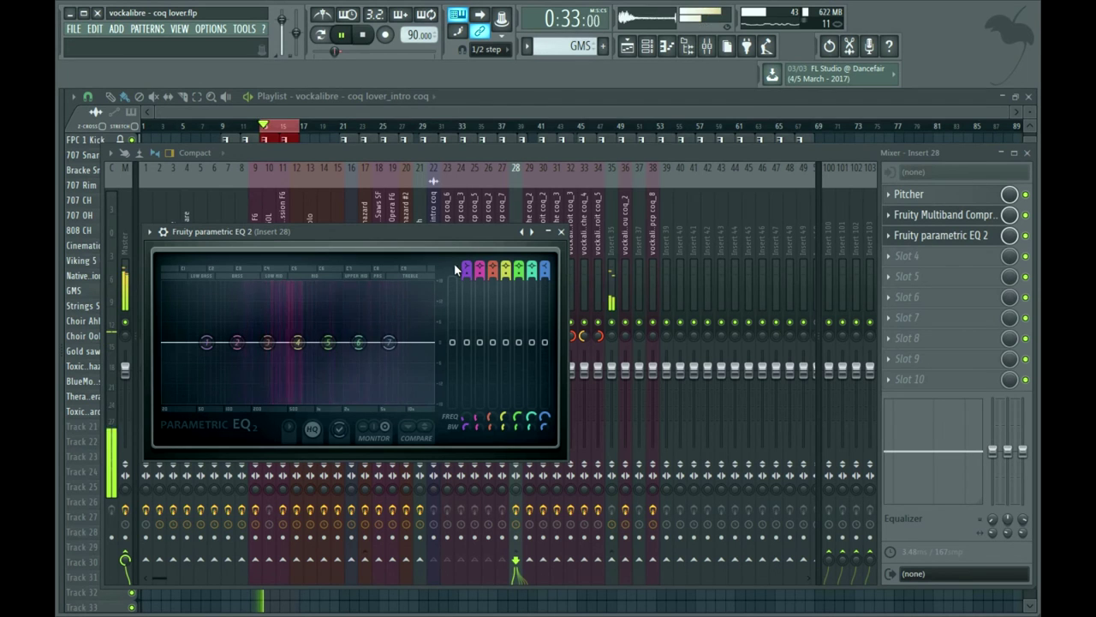
{"action": "left_click_drag", "start_coordinate": [463, 259], "coordinate": [466, 265]}
- Raise the cutoff of EQ band 1 and boost band 3 in the low mids with a narrow 9% bandwidth
{"action": "left_click_drag", "start_coordinate": [211, 341], "coordinate": [278, 319]}
{"action": "scroll", "coordinate": [275, 314], "scroll_direction": "down", "scroll_amount": 5}
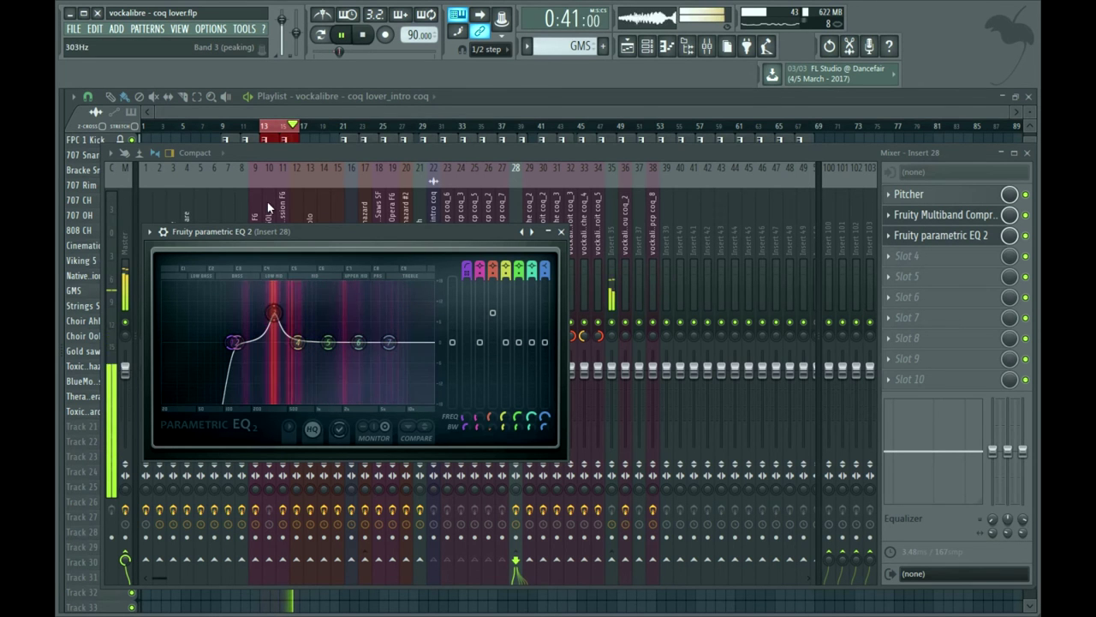
{"action": "left_click", "coordinate": [364, 37]}
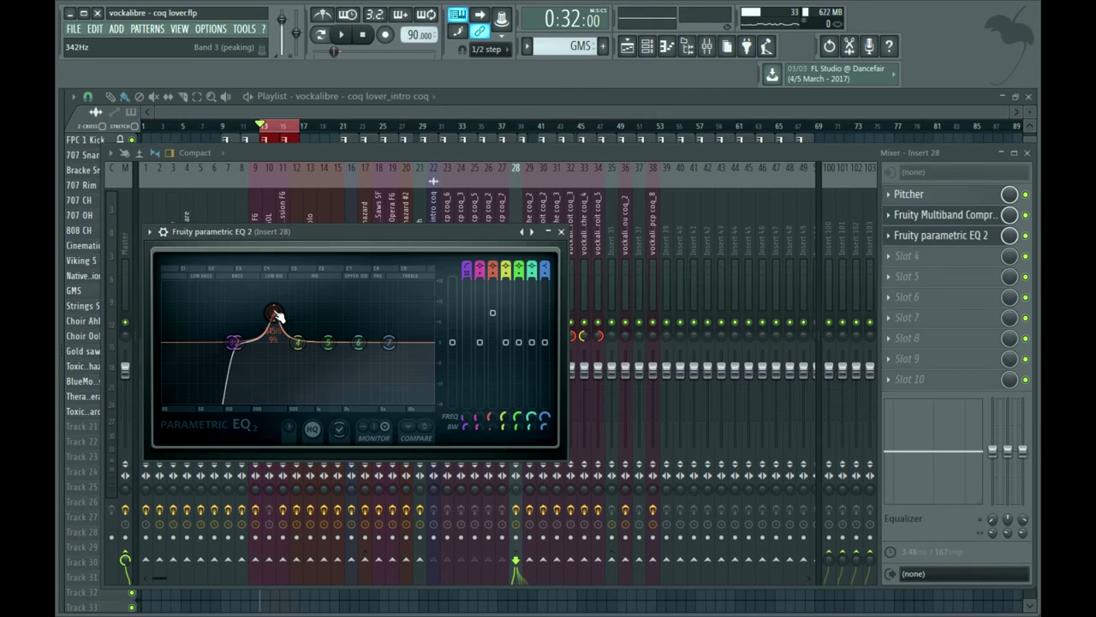
- Sweep EQ band 3's peak through the low mids while auditioning the loop, and set it to 16.2 dB at 350 Hz
{"action": "mouse_move", "coordinate": [278, 315]}
{"action": "left_mouse_down"}
{"action": "mouse_move", "coordinate": [264, 311]}
{"action": "mouse_move", "coordinate": [310, 305]}
{"action": "mouse_move", "coordinate": [256, 302]}
{"action": "mouse_move", "coordinate": [284, 300]}
{"action": "mouse_move", "coordinate": [274, 300]}
{"action": "left_mouse_up"}
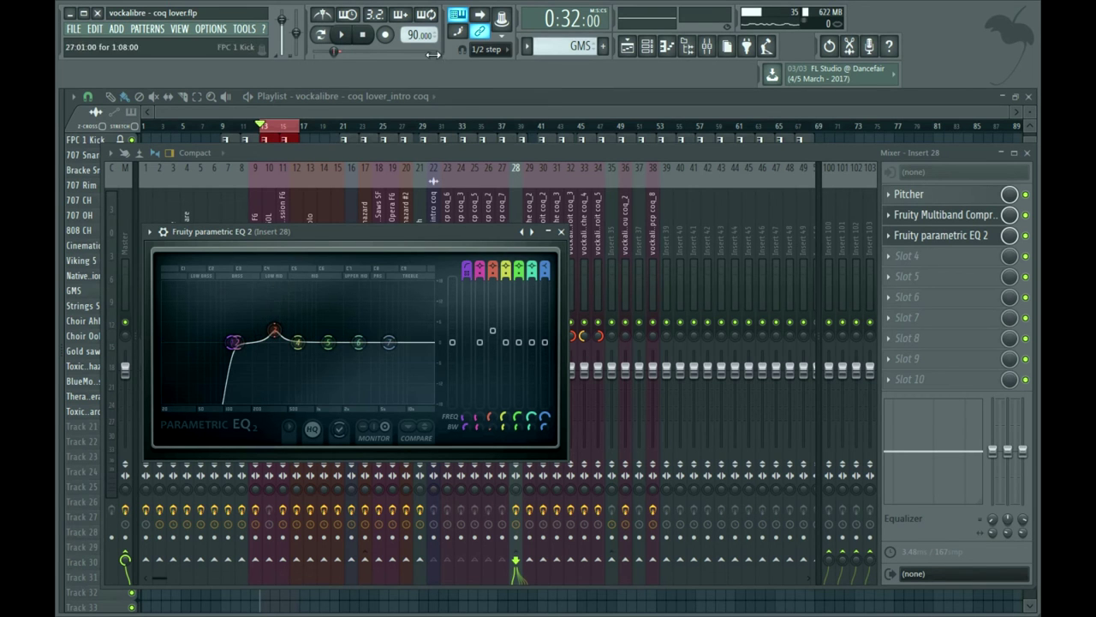
{"action": "left_click_drag", "start_coordinate": [274, 330], "coordinate": [263, 305]}
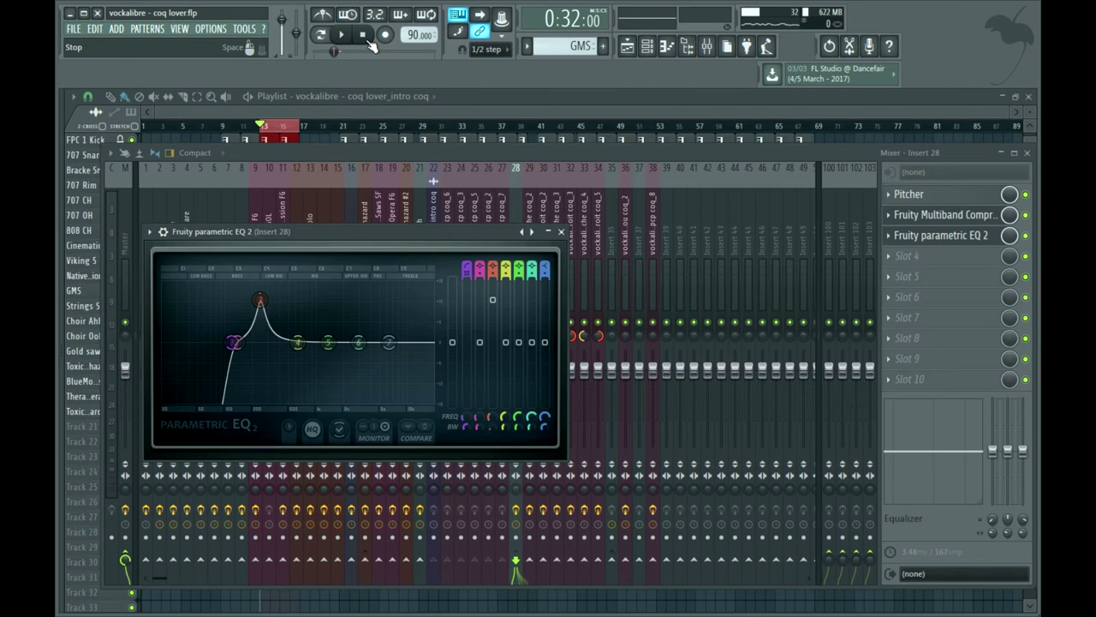
{"action": "left_click", "coordinate": [341, 35]}
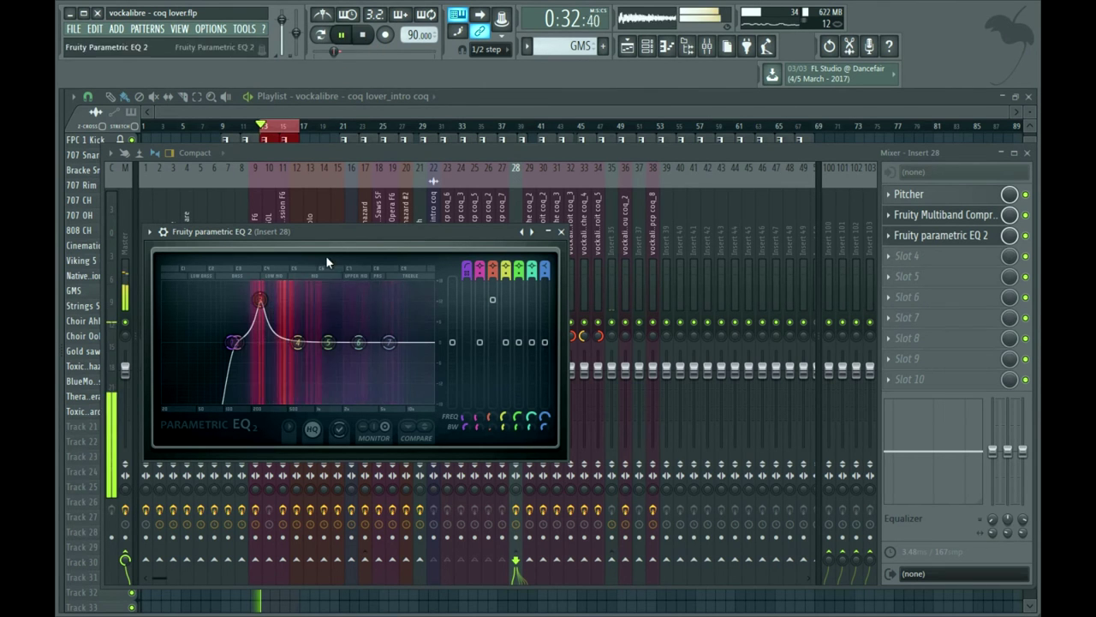
{"action": "left_click_drag", "start_coordinate": [264, 303], "coordinate": [275, 289]}
{"action": "left_click", "coordinate": [363, 34]}
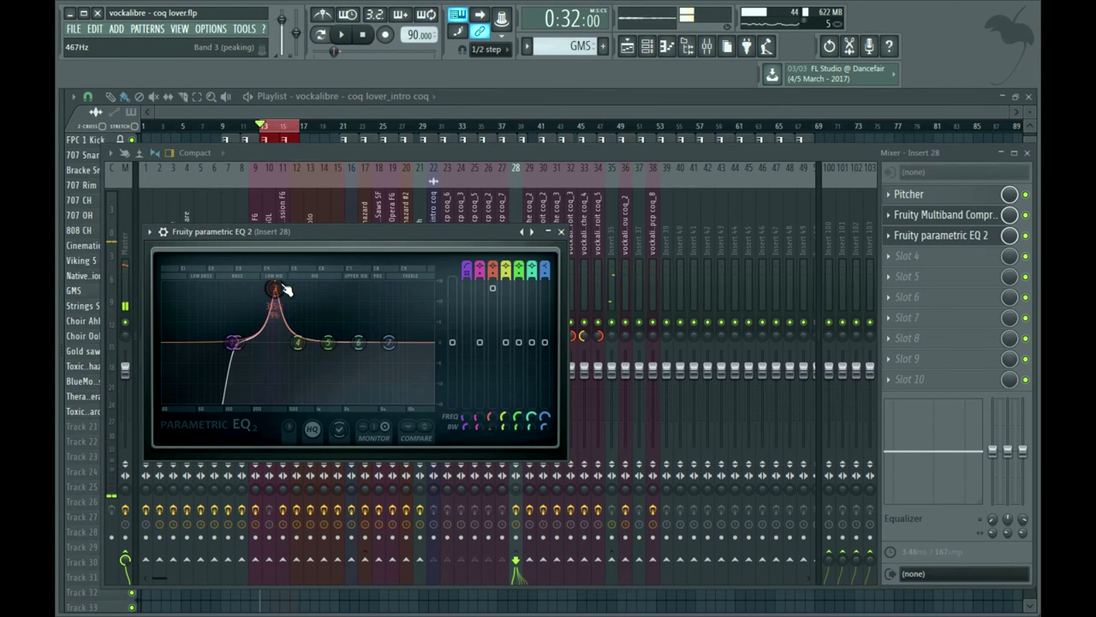
{"action": "left_click_drag", "start_coordinate": [274, 290], "coordinate": [275, 289]}
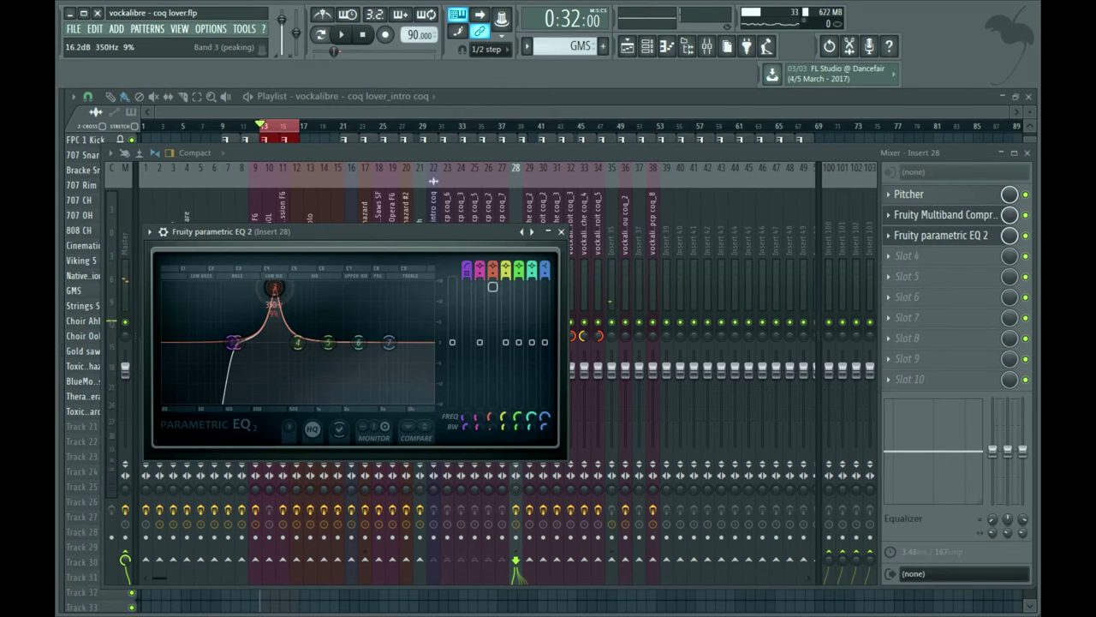
- Audition EQ band 3's low-mid peak during playback and lower its level to a slight cut
{"action": "left_click", "coordinate": [346, 36]}
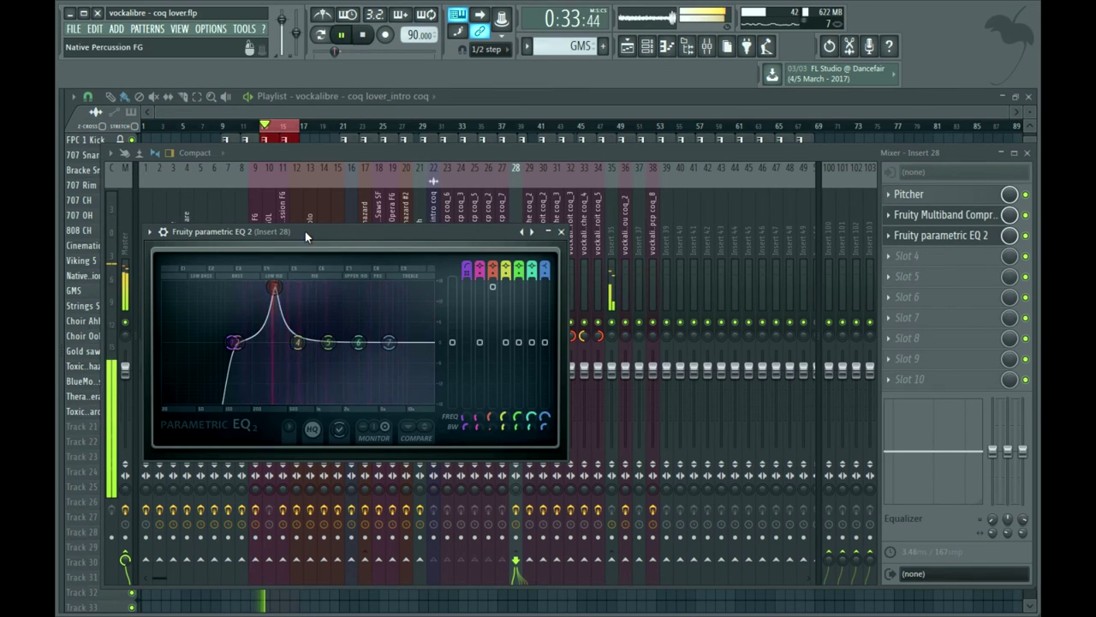
{"action": "left_click_drag", "start_coordinate": [286, 287], "coordinate": [276, 283]}
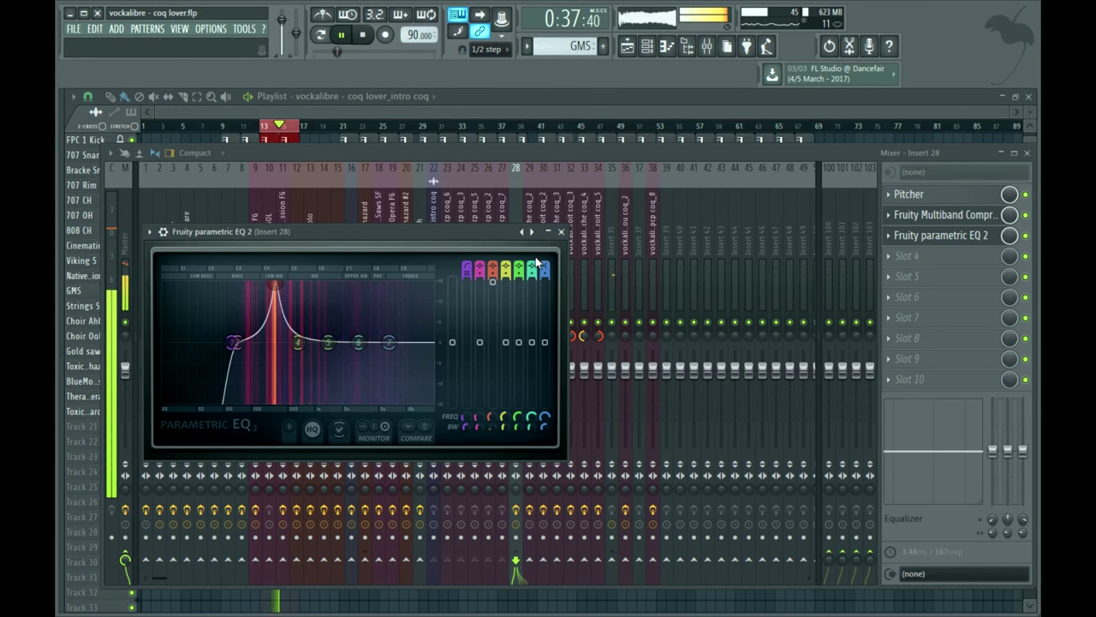
{"action": "left_click_drag", "start_coordinate": [493, 281], "coordinate": [492, 351]}
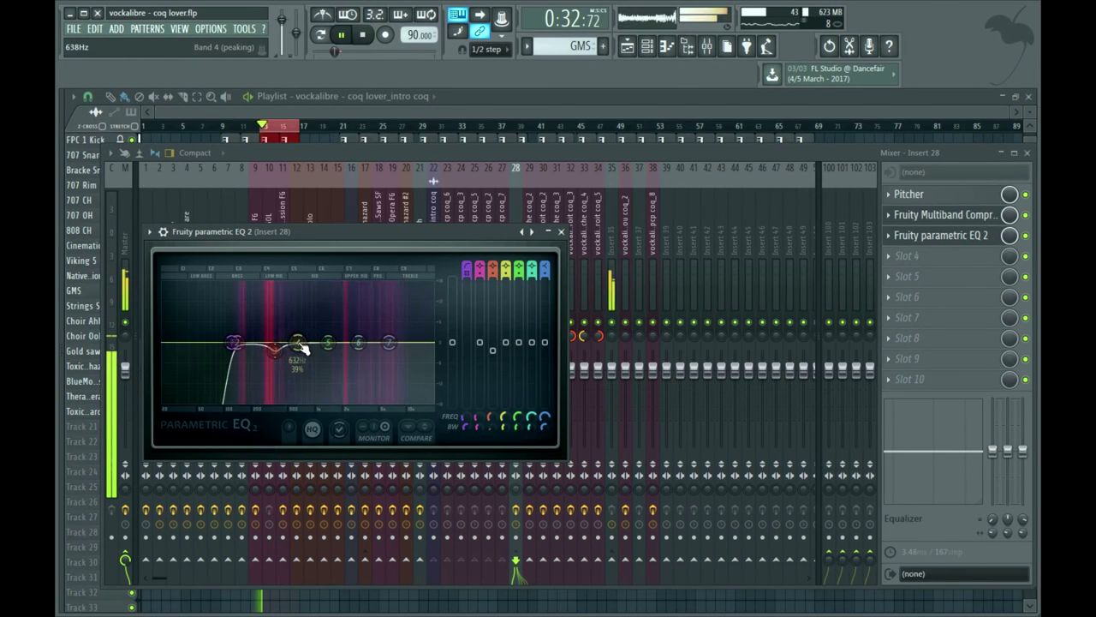
- Boost EQ band 4 to 18 dB with a 10% bandwidth, sweep it around 632 Hz, and lower it to a slight cut
{"action": "left_click_drag", "start_coordinate": [301, 349], "coordinate": [299, 285]}
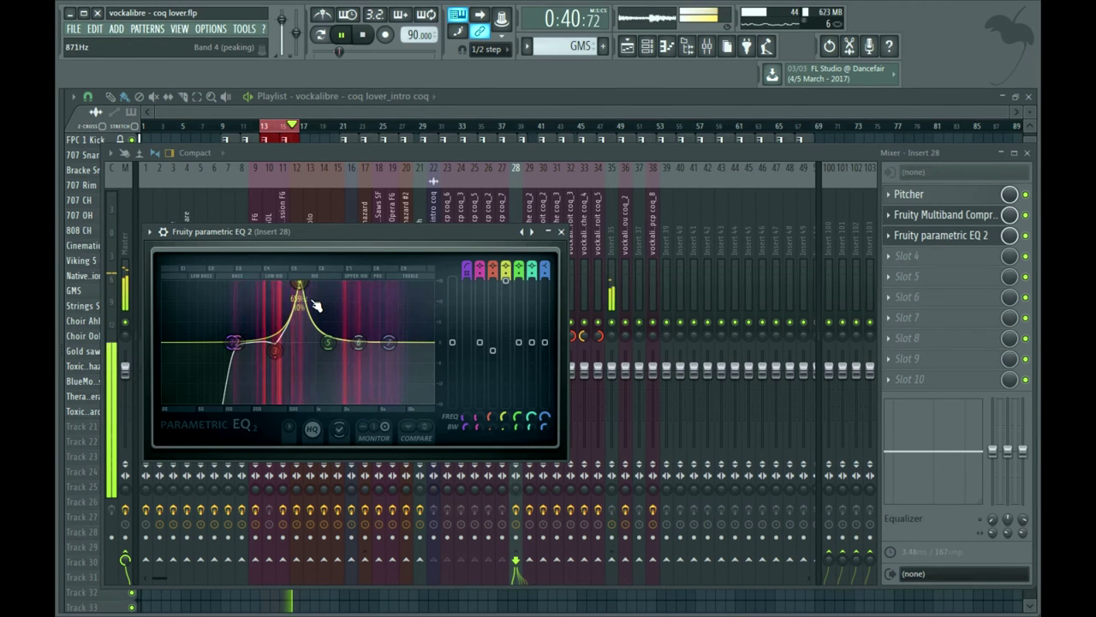
{"action": "left_click_drag", "start_coordinate": [299, 285], "coordinate": [297, 285]}
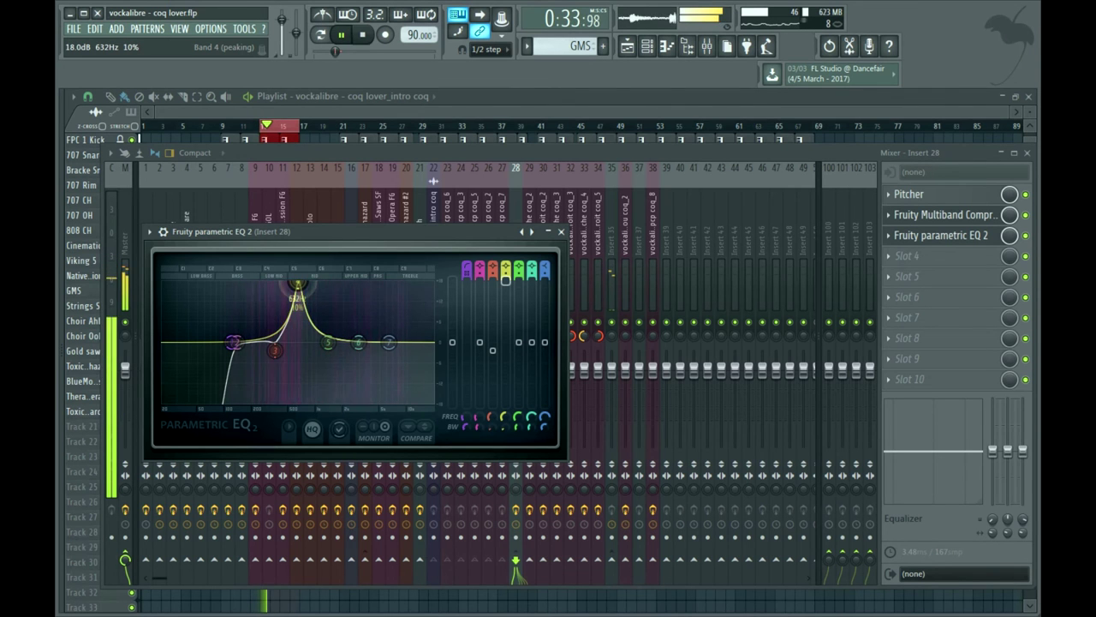
{"action": "left_click_drag", "start_coordinate": [295, 285], "coordinate": [298, 284]}
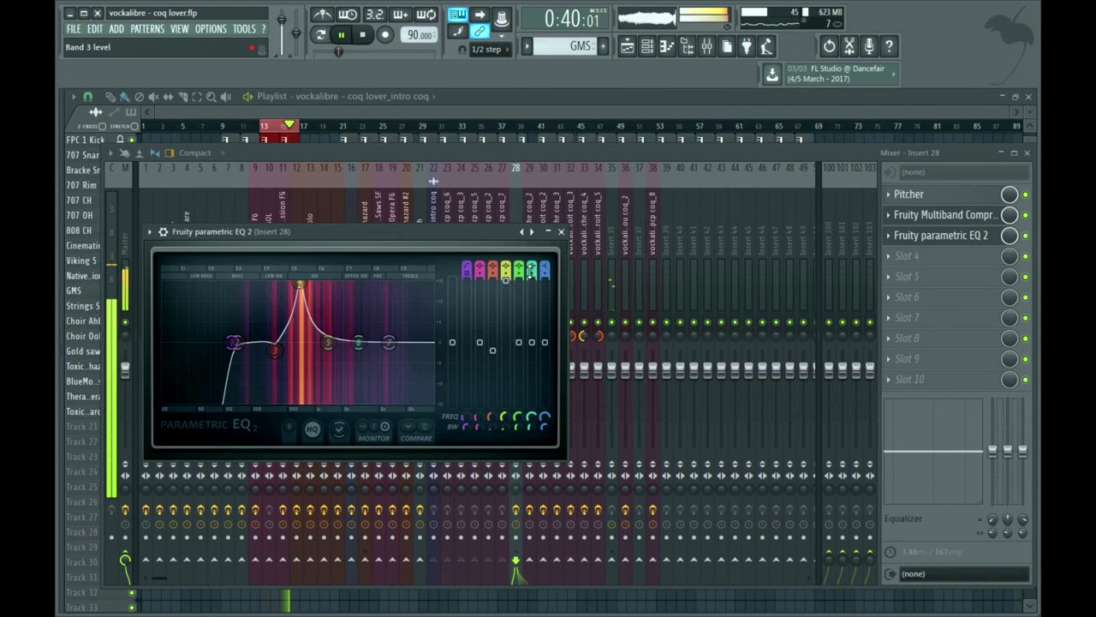
{"action": "left_click_drag", "start_coordinate": [506, 281], "coordinate": [507, 342]}
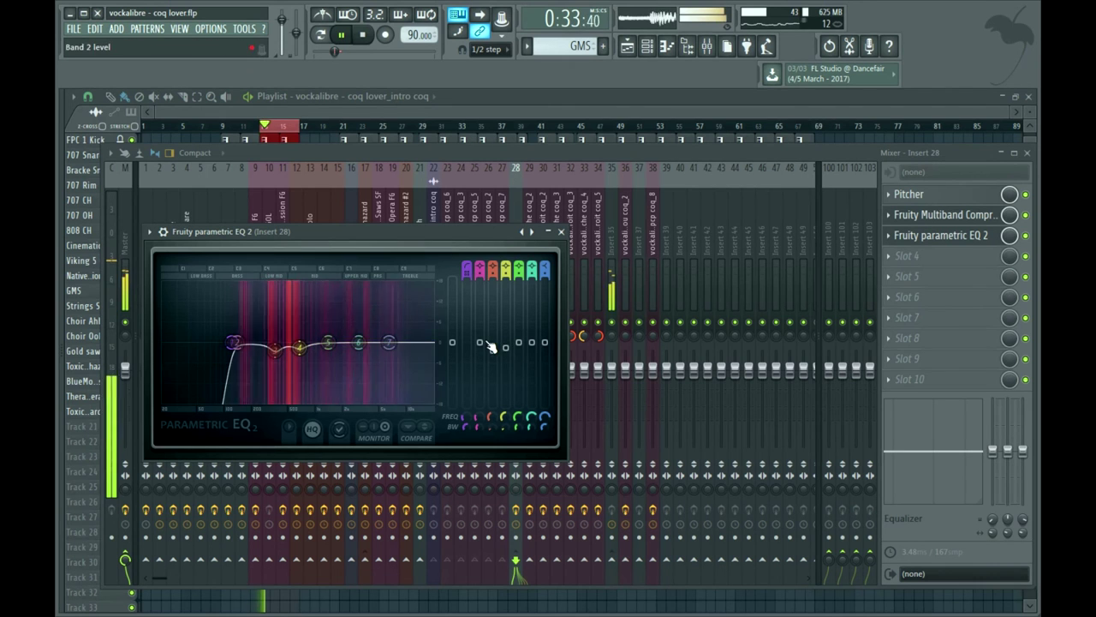
- Move EQ band 5 up in frequency with a slight boost, raise the band 7 high shelf, and audition the result
{"action": "left_click", "coordinate": [367, 36]}
{"action": "left_click_drag", "start_coordinate": [395, 351], "coordinate": [347, 339]}
{"action": "left_click", "coordinate": [341, 35]}
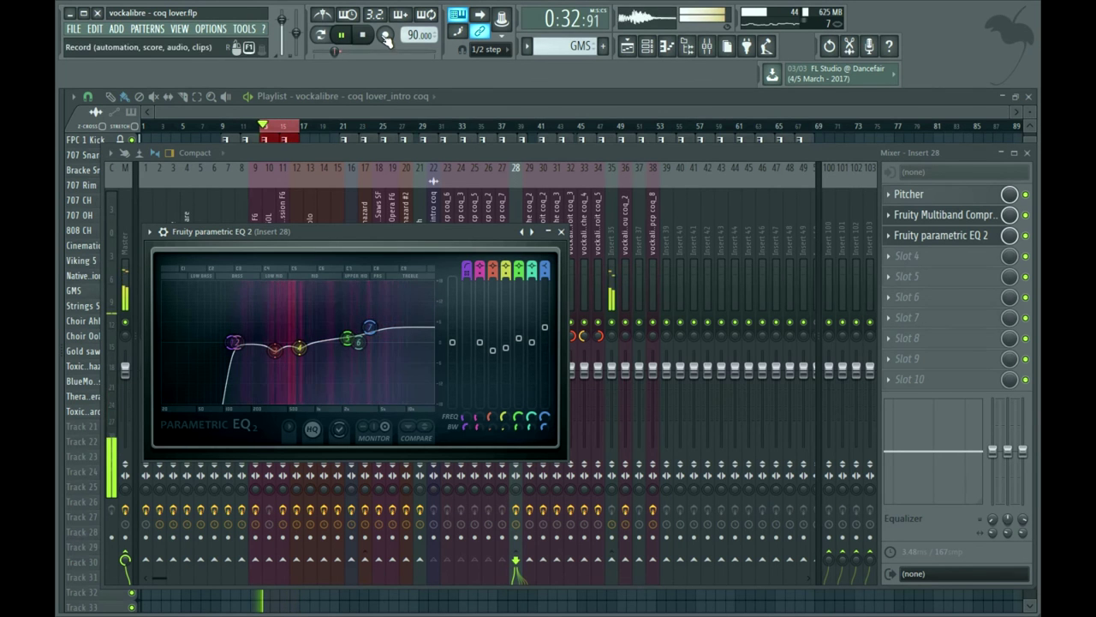
{"action": "key", "text": "space"}
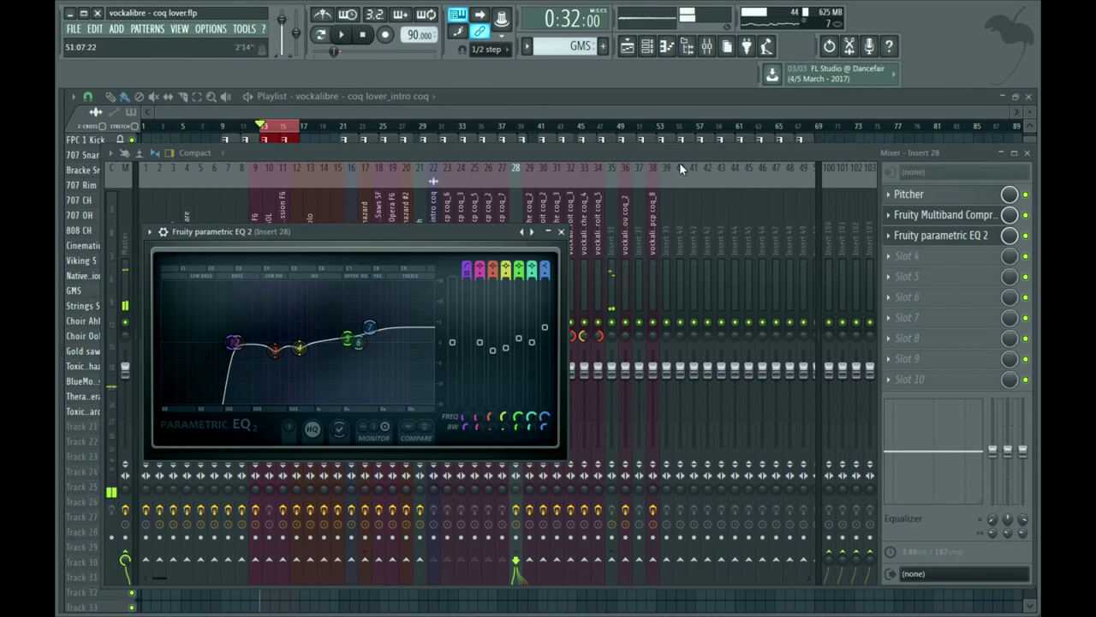
- In Insert 28's Multiband Compressor, shorten the high band's attack, raise its ratio and lower its threshold while auditioning the loop
{"action": "left_click", "coordinate": [957, 215]}
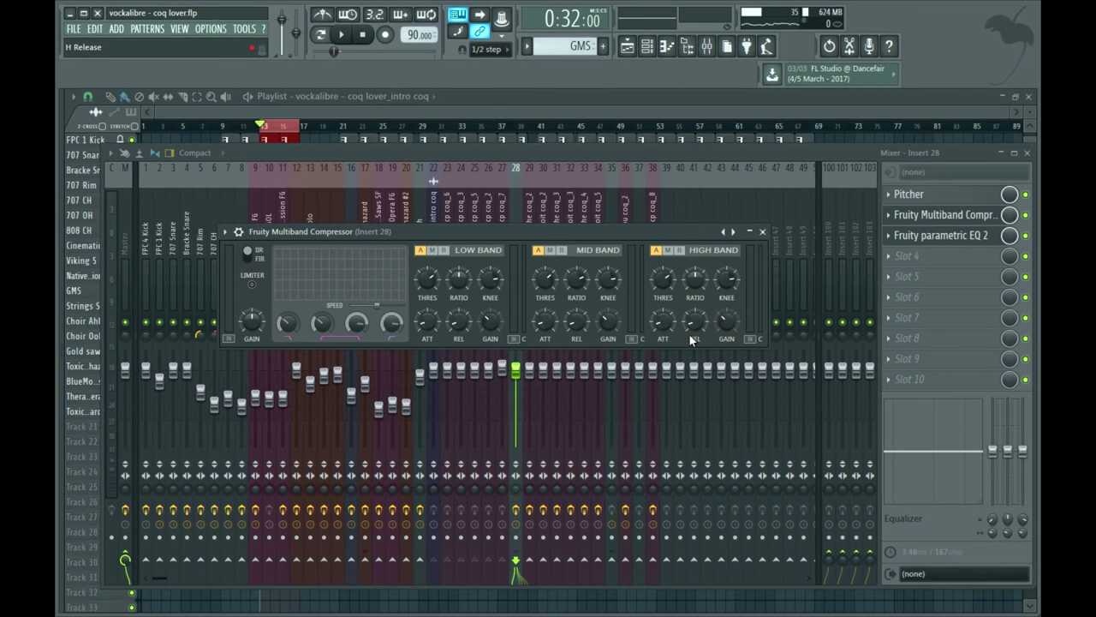
{"action": "left_click_drag", "start_coordinate": [667, 320], "coordinate": [667, 360]}
{"action": "left_click_drag", "start_coordinate": [663, 318], "coordinate": [663, 320]}
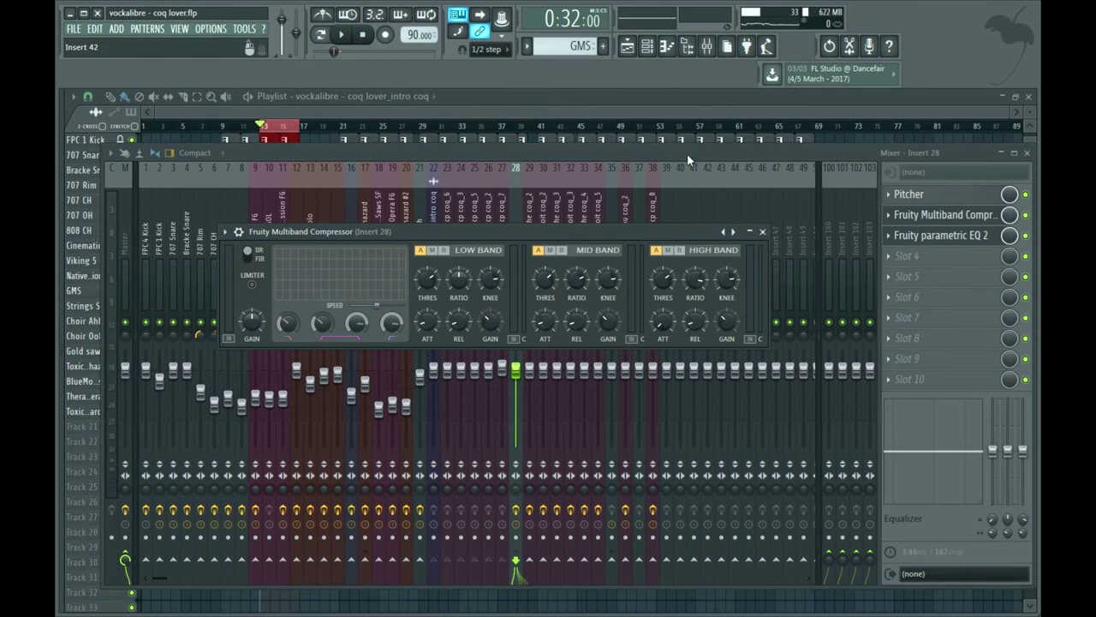
{"action": "left_click", "coordinate": [343, 35]}
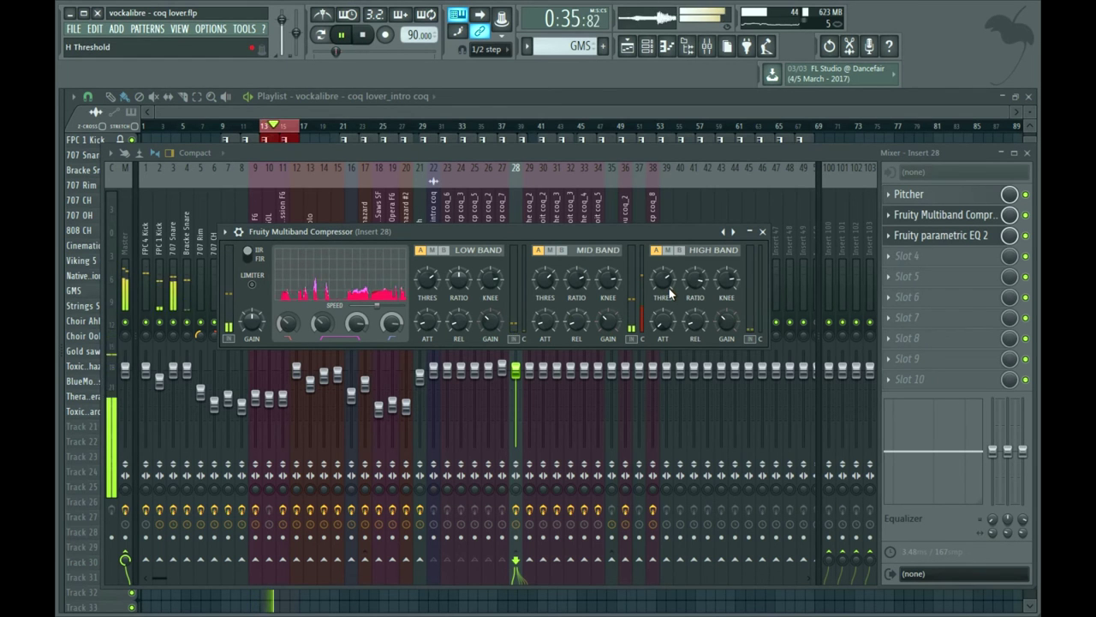
{"action": "left_click_drag", "start_coordinate": [672, 283], "coordinate": [673, 333]}
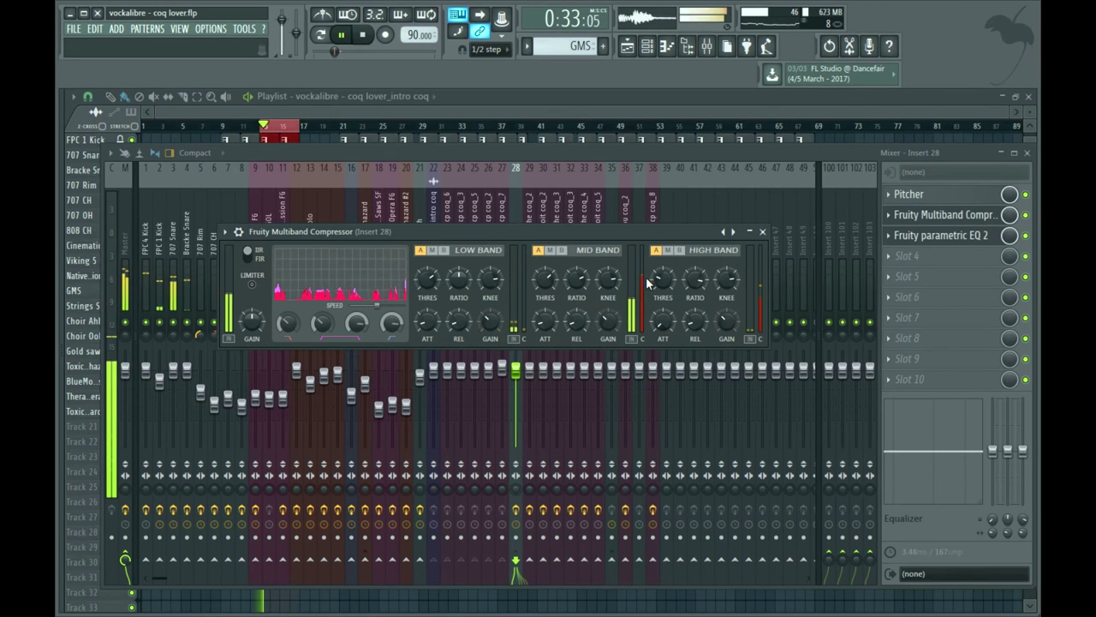
{"action": "key", "text": "space"}
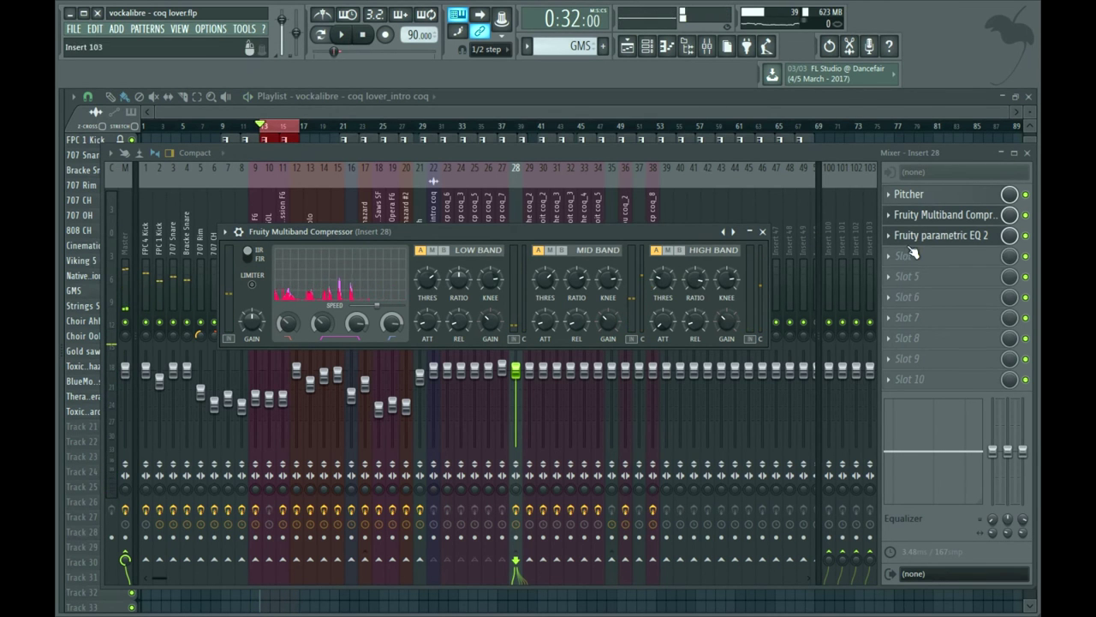
- Clear the old loop selection in the playlist and loop bars 23 to 25 during playback
{"action": "left_click", "coordinate": [319, 117]}
{"action": "double_click", "coordinate": [299, 126]}
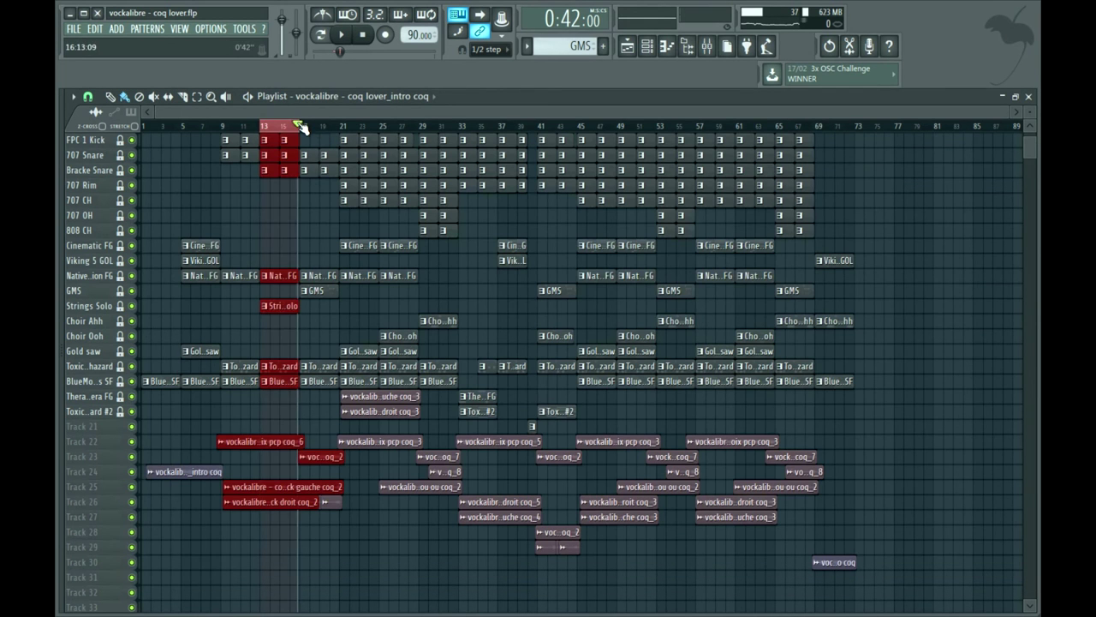
{"action": "left_click", "coordinate": [322, 126]}
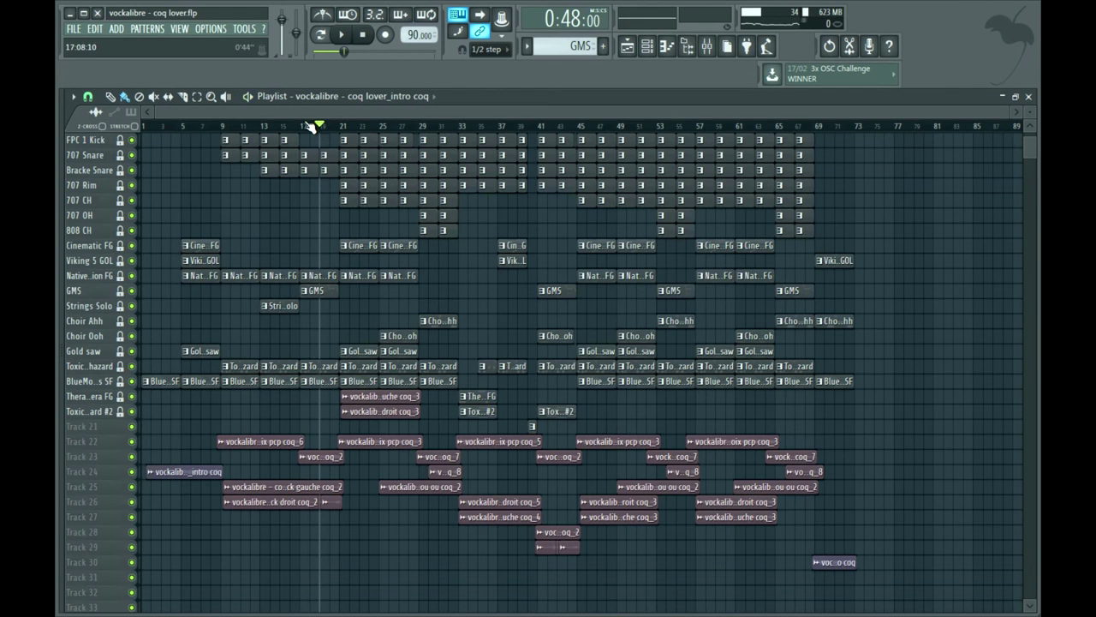
{"action": "key", "text": "space"}
{"action": "left_click", "coordinate": [368, 126]}
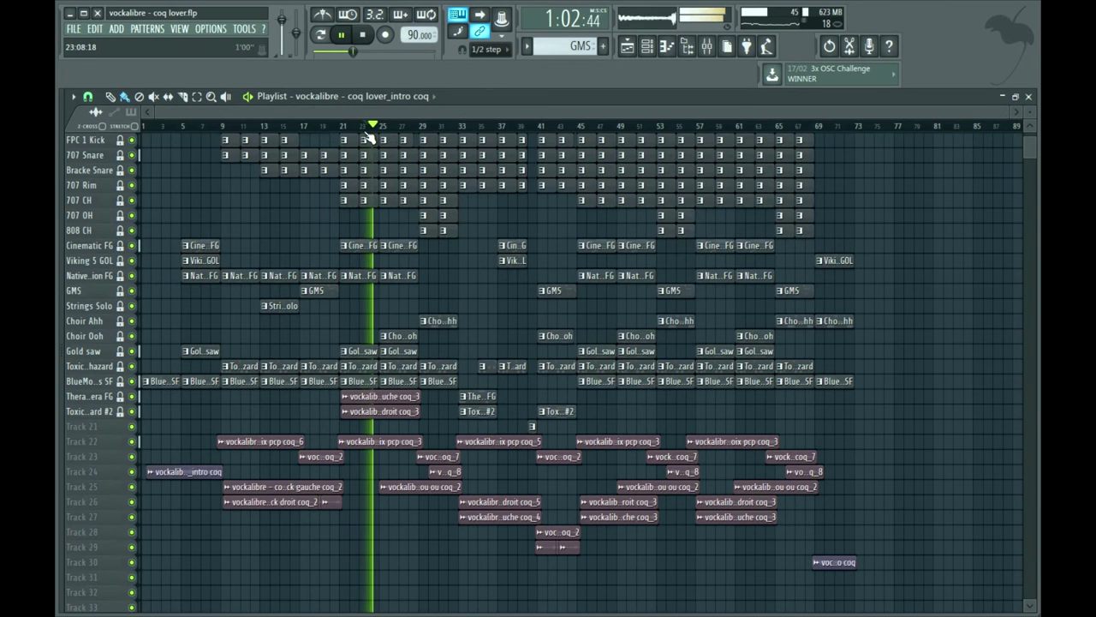
{"action": "left_click_drag", "start_coordinate": [360, 126], "coordinate": [390, 152]}
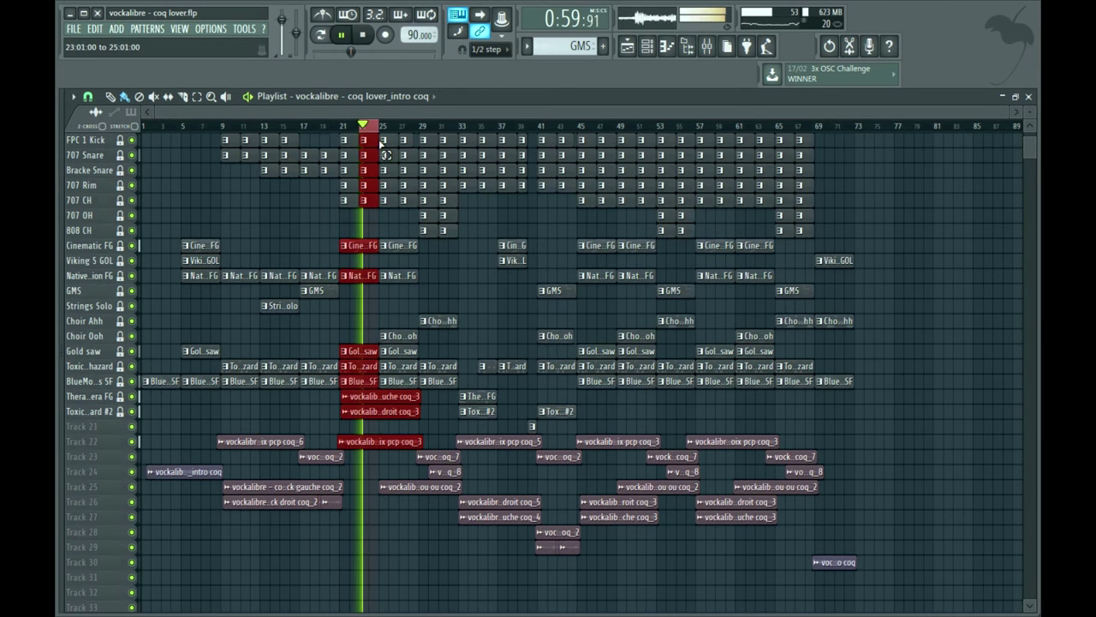
- Reopen Insert 28's Multiband Compressor in the mixer and audition the new loop to examine the high band's compression
{"action": "left_click", "coordinate": [708, 48]}
{"action": "left_click", "coordinate": [952, 216]}
{"action": "left_click", "coordinate": [955, 217]}
{"action": "left_click", "coordinate": [957, 221]}
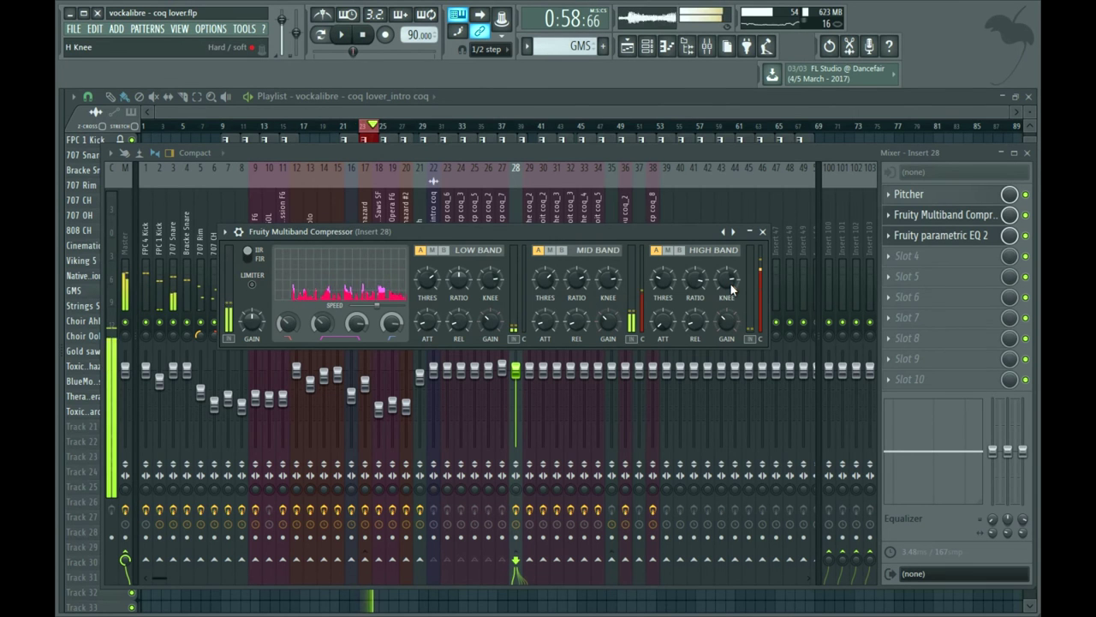
{"action": "key", "text": "space"}
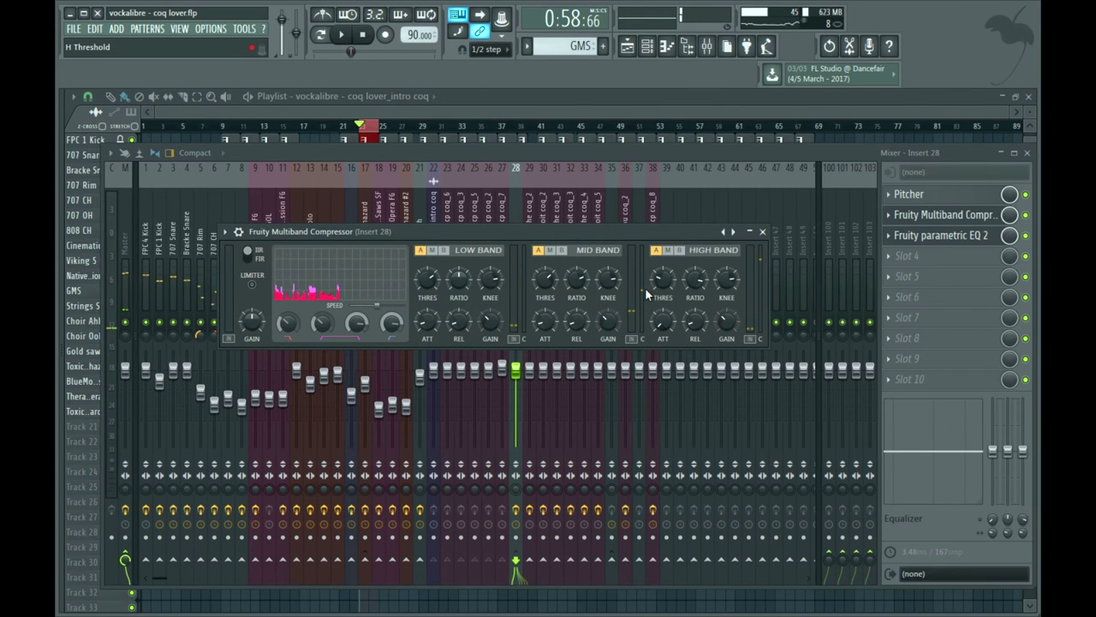
- Play the loop briefly and raise the Multiband Compressor's overall gain to about 4 dB
{"action": "key", "text": "space"}
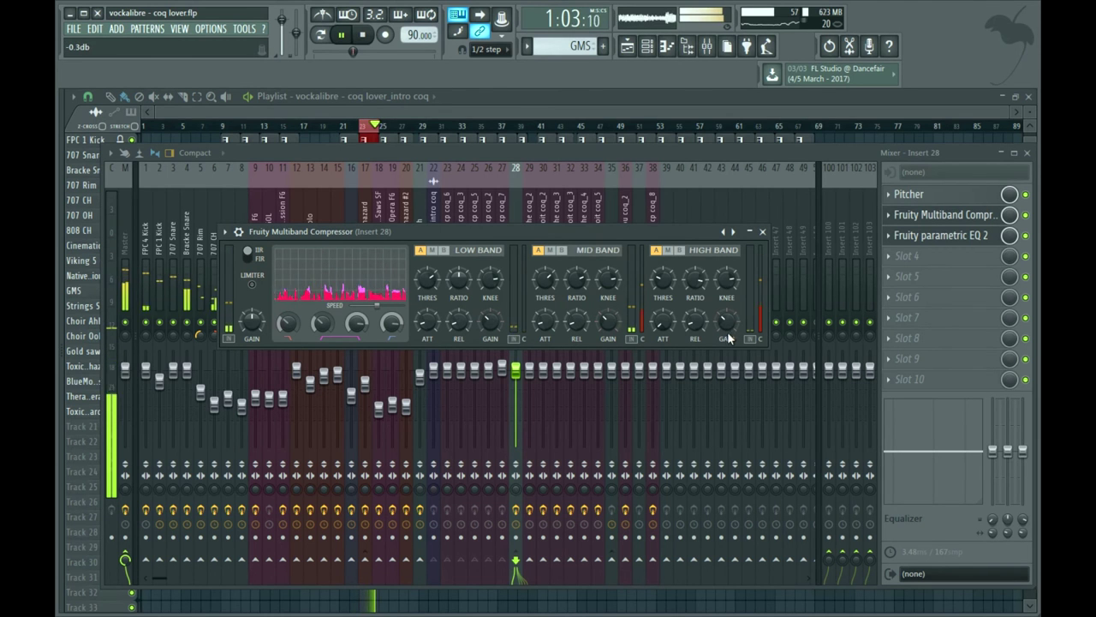
{"action": "key", "text": "space"}
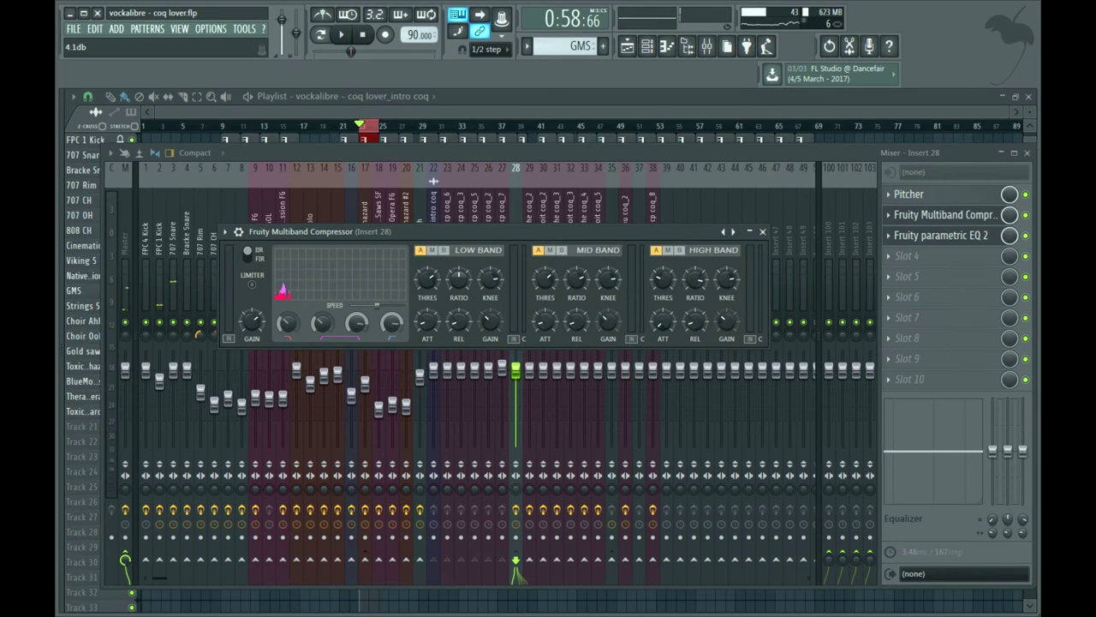
{"action": "left_click_drag", "start_coordinate": [252, 322], "coordinate": [252, 327]}
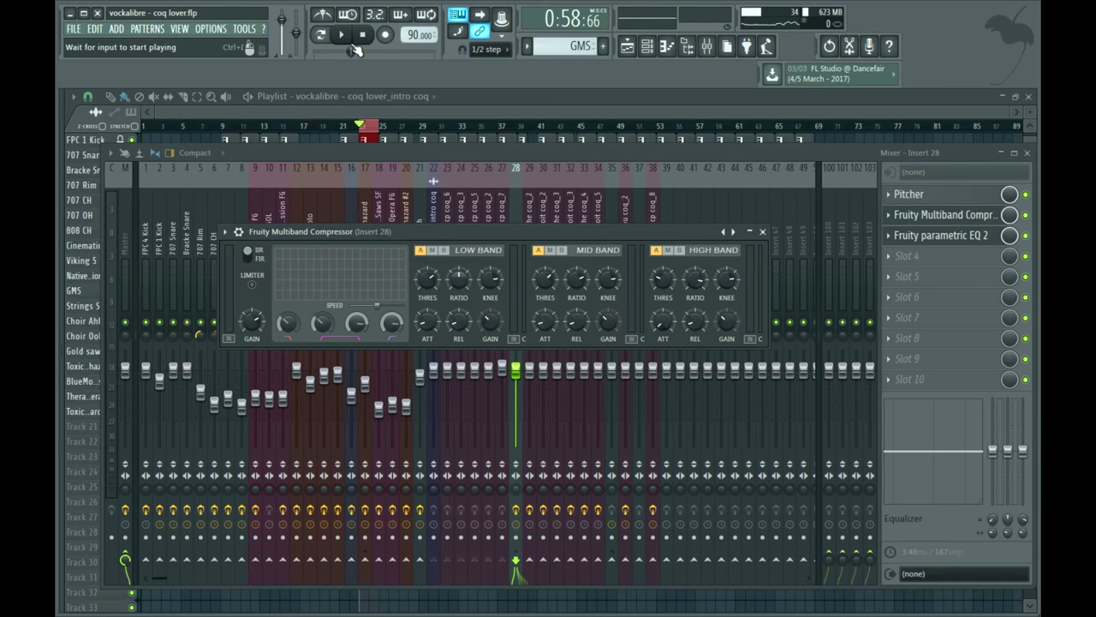
- Move the compressor window clear of the mixer meters, fine-tune its overall gain during playback, and return to the mixer
{"action": "left_click_drag", "start_coordinate": [445, 233], "coordinate": [593, 365]}
{"action": "key", "text": "space"}
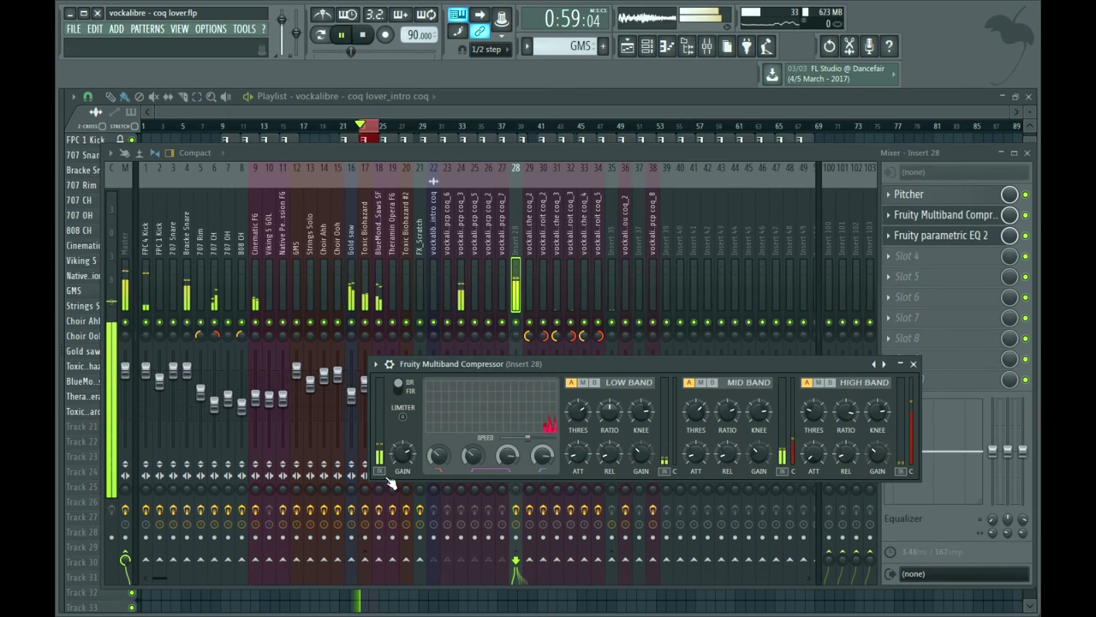
{"action": "left_click_drag", "start_coordinate": [405, 446], "coordinate": [398, 454]}
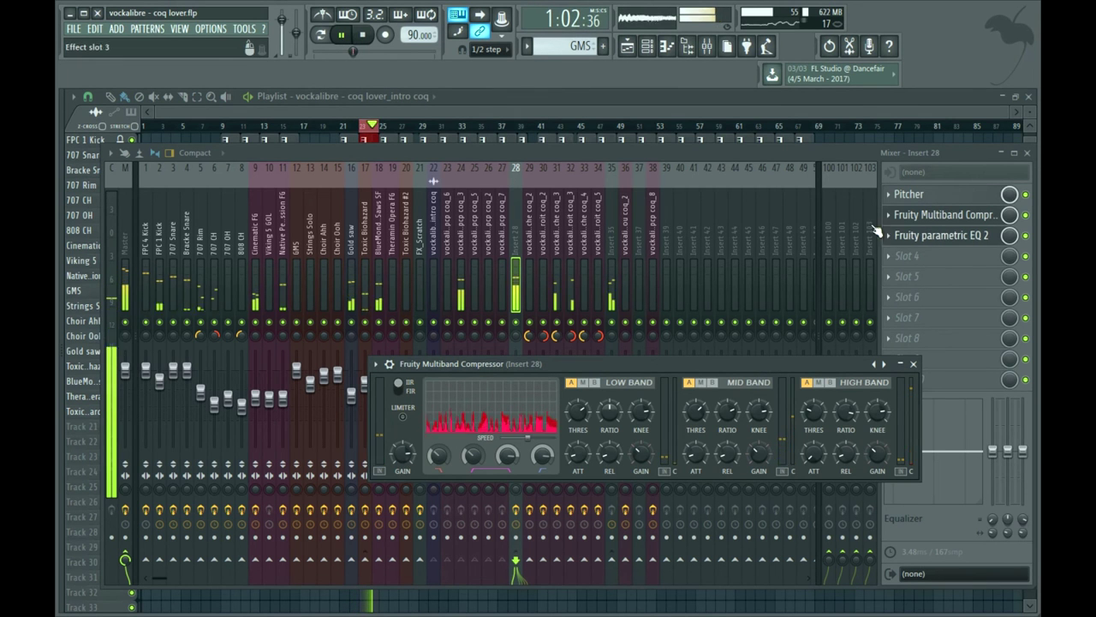
{"action": "left_click", "coordinate": [741, 156]}
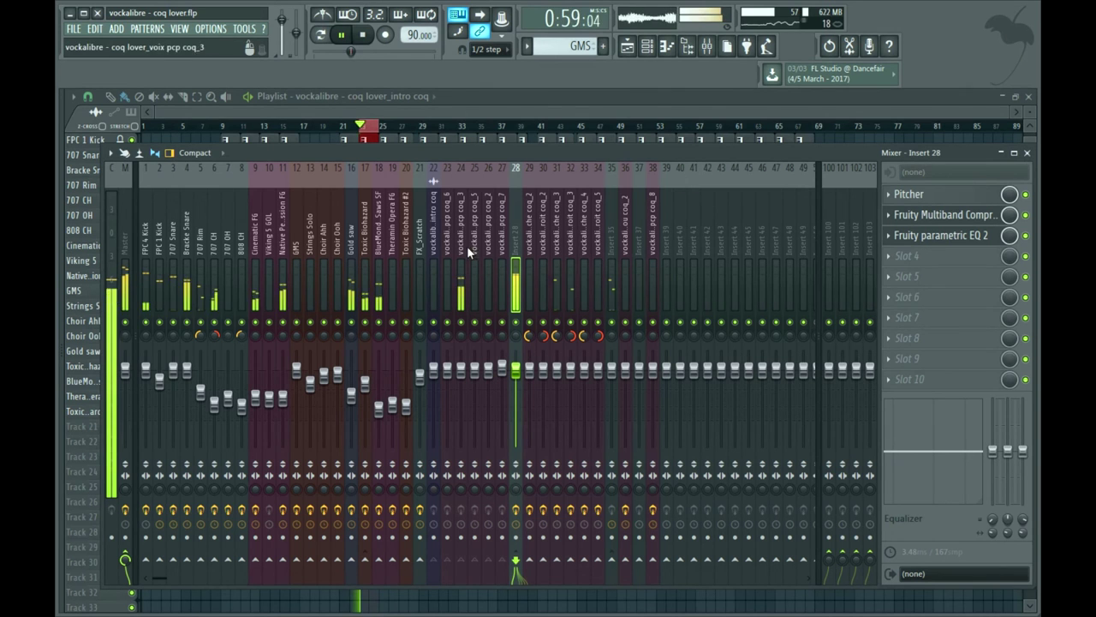
- Set band 2 of Insert 28's parametric EQ to -0.5 dB at 156 Hz and close the EQ
{"action": "left_click", "coordinate": [977, 235]}
{"action": "left_click_drag", "start_coordinate": [272, 352], "coordinate": [242, 343]}
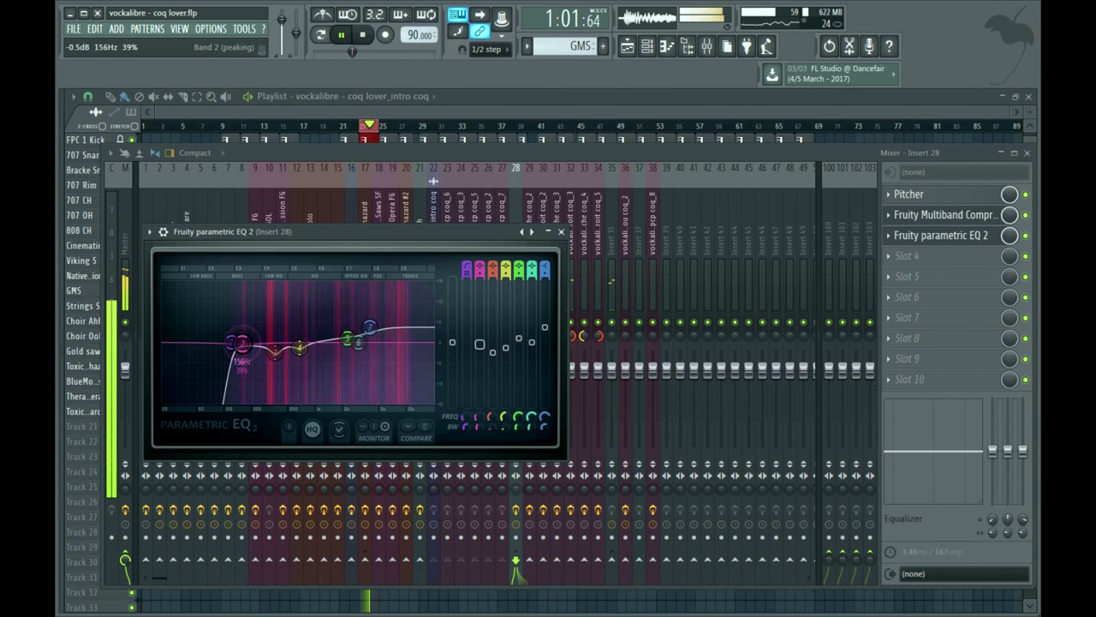
{"action": "left_click", "coordinate": [561, 231]}
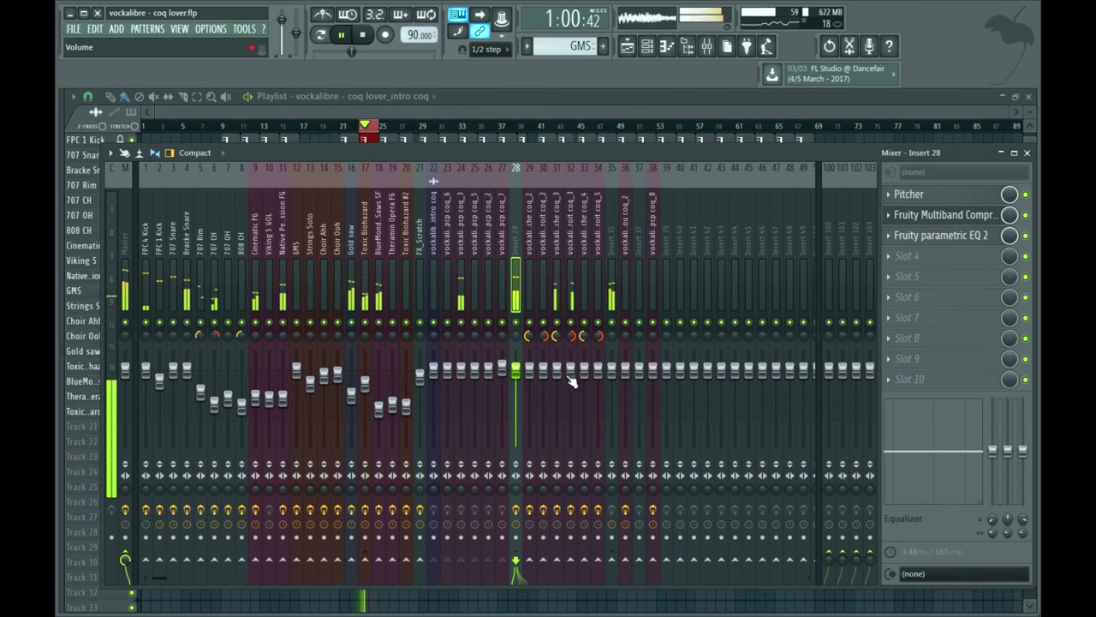
- Raise Insert 28's volume fader slightly while listening to the loop, and stop playback
{"action": "scroll", "coordinate": [521, 377], "scroll_direction": "up", "scroll_amount": 3}
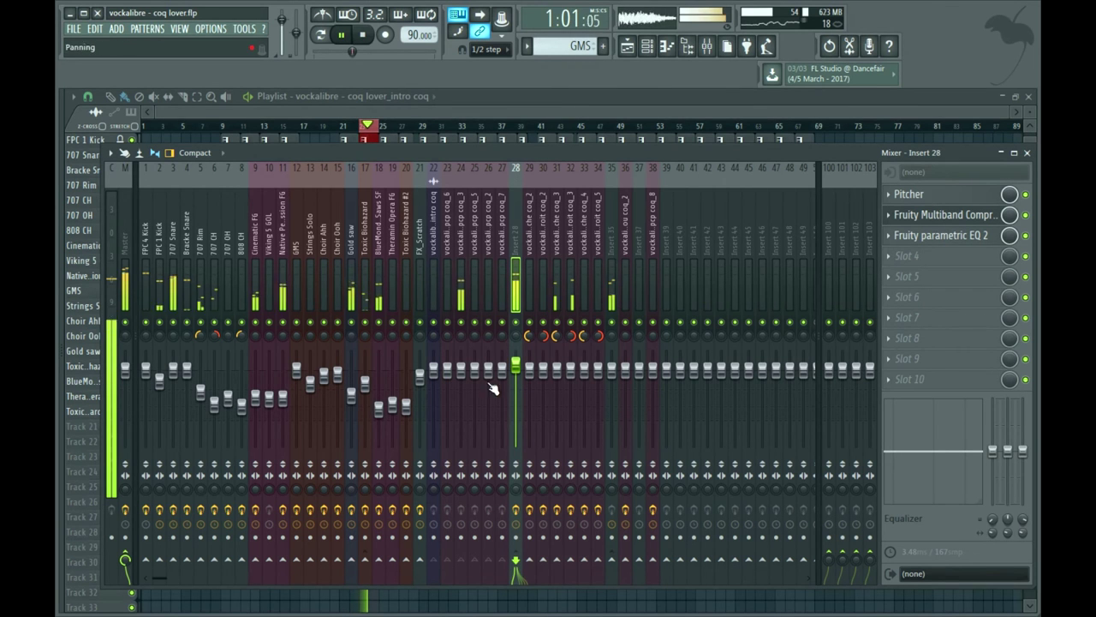
{"action": "left_click", "coordinate": [362, 35]}
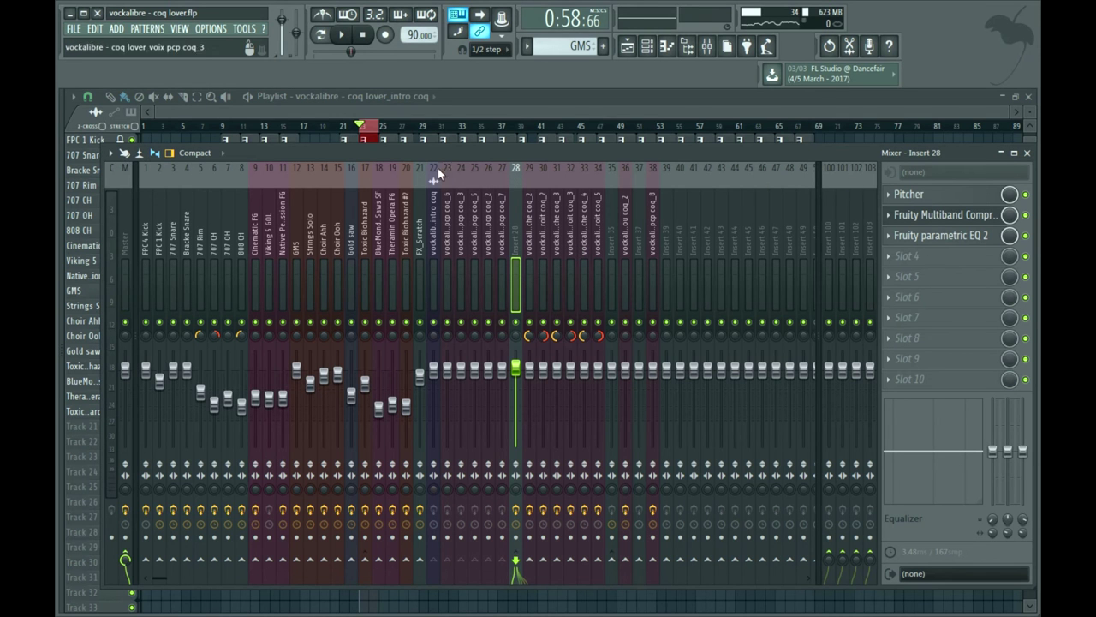
- Look over the enlarged mixer and the FPC 4 Kick track's effect chain, and return to Insert 28
{"action": "double_click", "coordinate": [313, 150]}
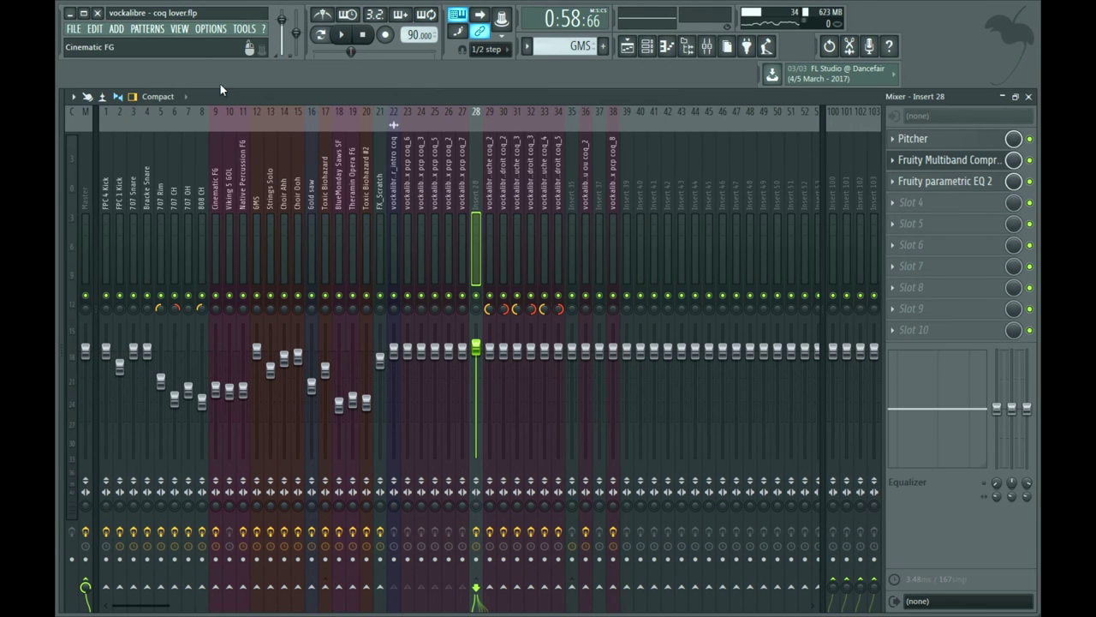
{"action": "double_click", "coordinate": [299, 100]}
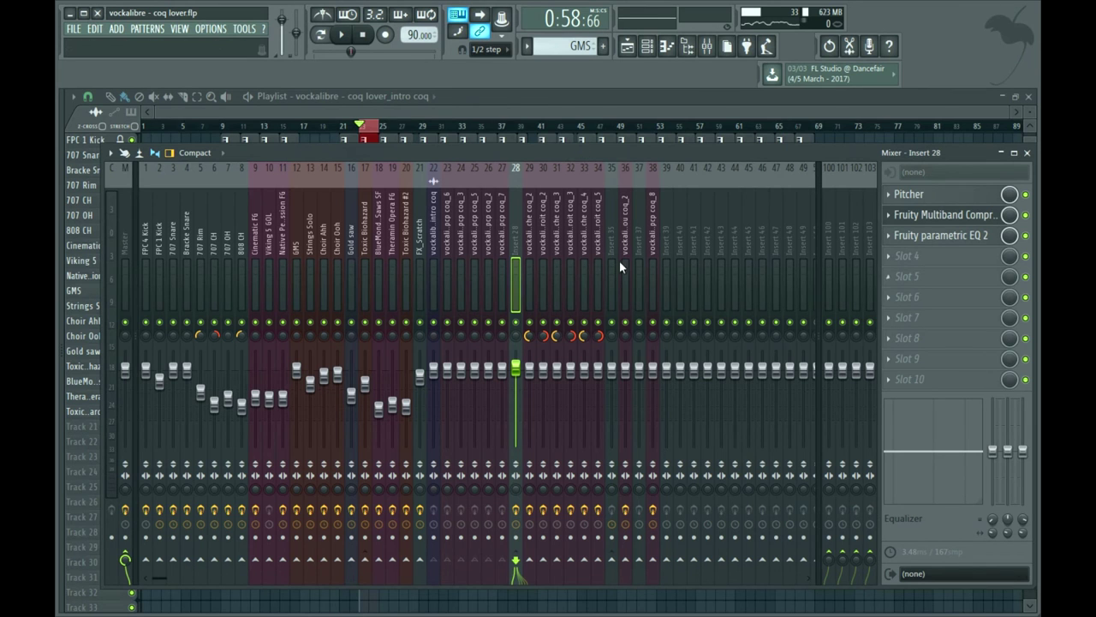
{"action": "left_click", "coordinate": [148, 249]}
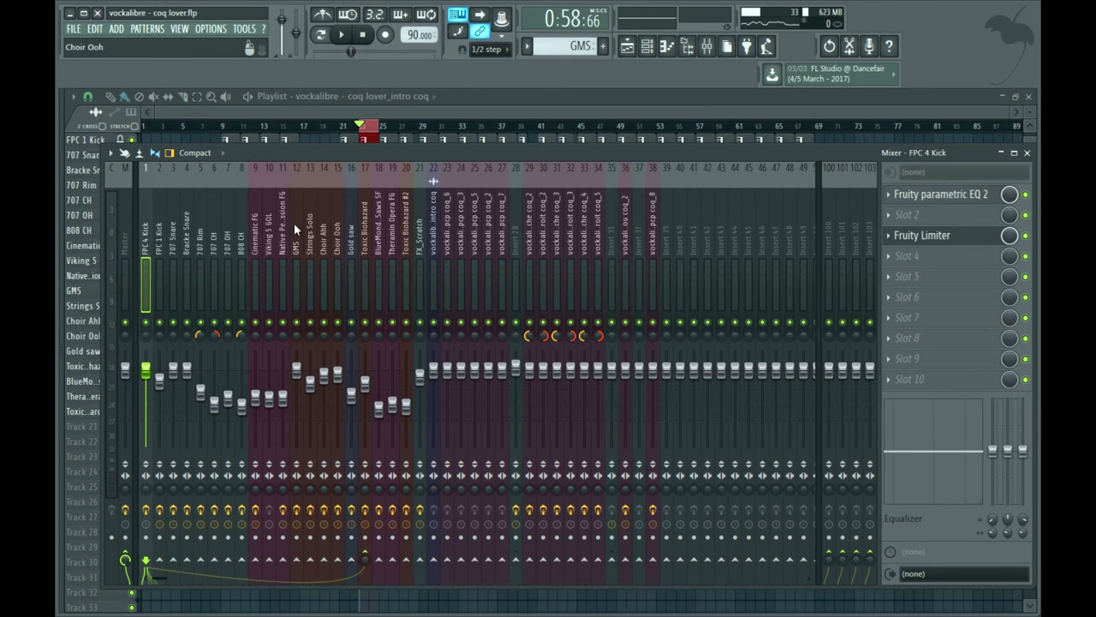
{"action": "left_click", "coordinate": [517, 245]}
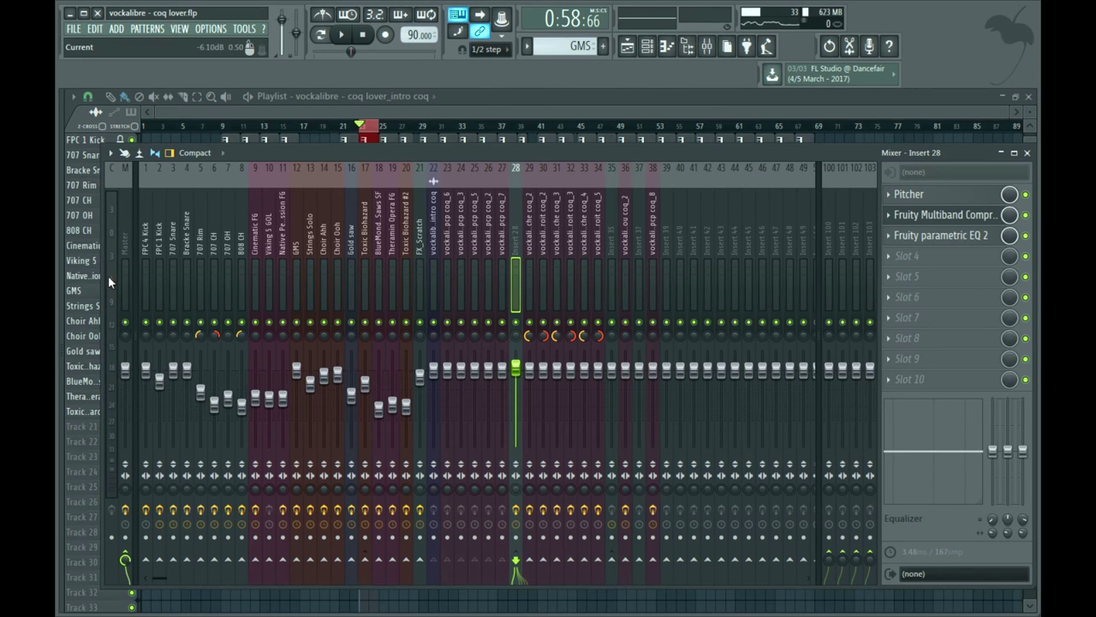
- Play the bars 23 to 25 loop to audition the processed vocal bus in the mix
{"action": "left_click", "coordinate": [342, 35]}
{"action": "left_click", "coordinate": [363, 35]}
{"action": "key", "text": "space"}
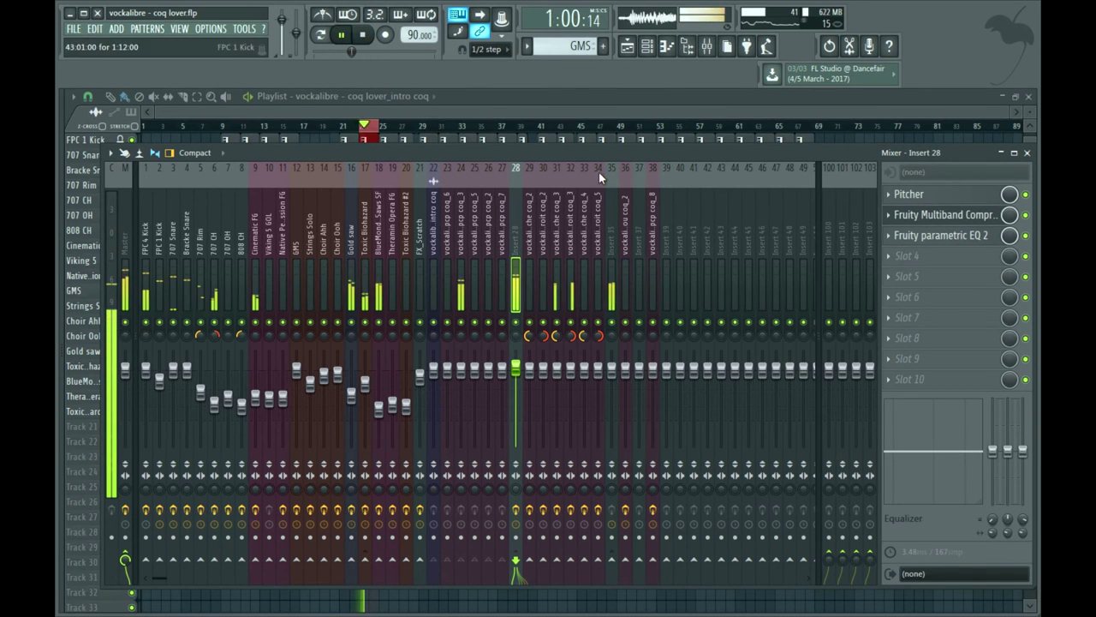
- Stop playback and review the available effects, the Fruity Multiband Compressor and the Fruity Parametric EQ 2 on Insert 28
{"action": "key", "text": "space"}
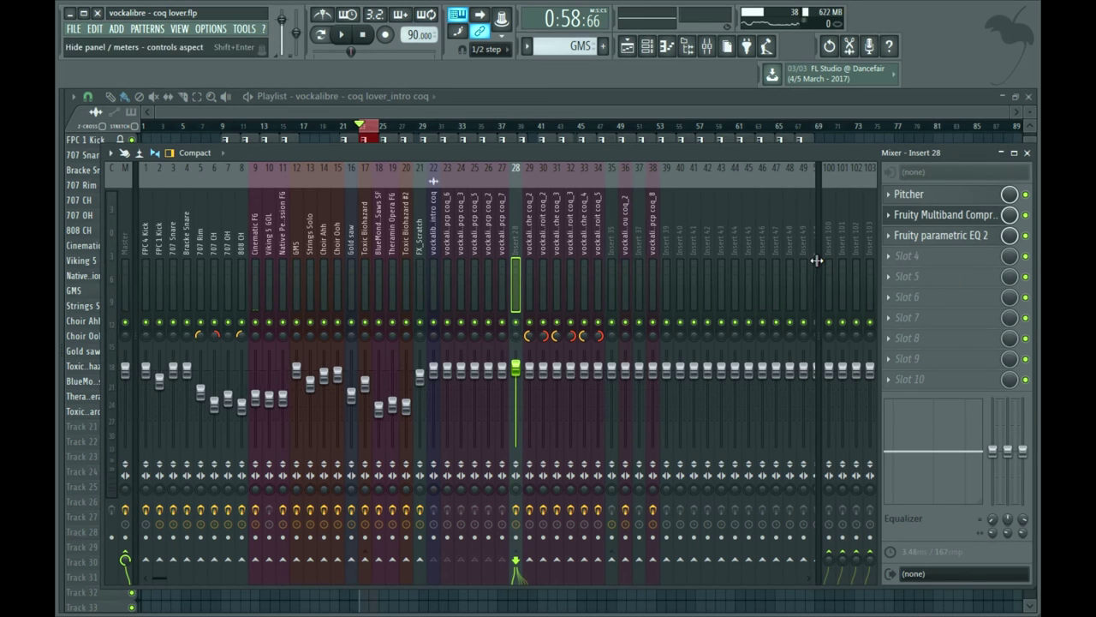
{"action": "left_click", "coordinate": [895, 256]}
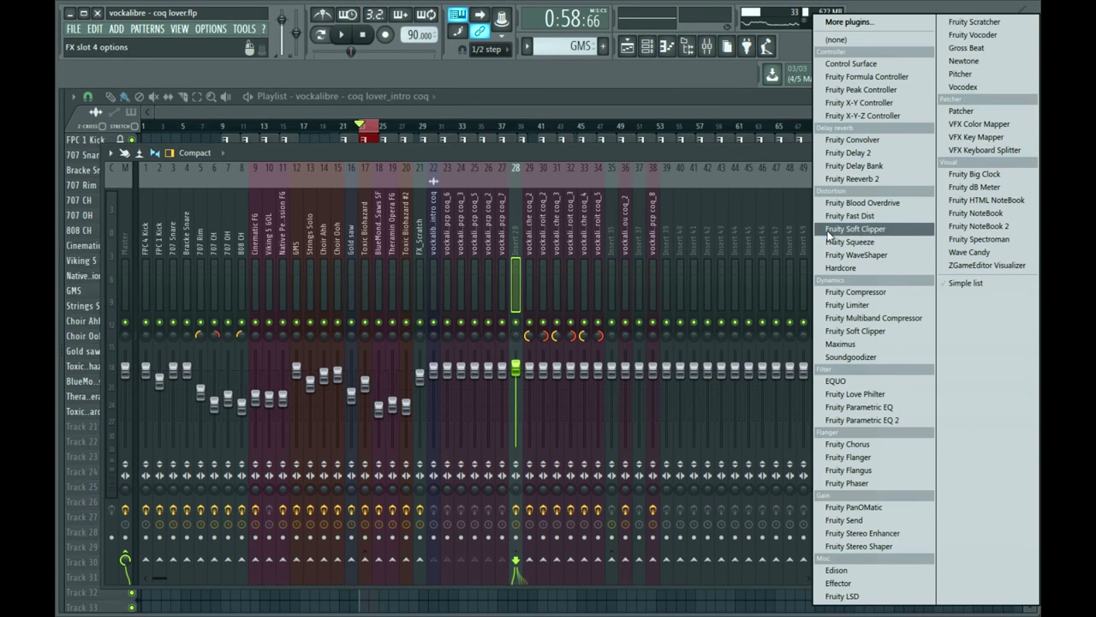
{"action": "left_click", "coordinate": [891, 419]}
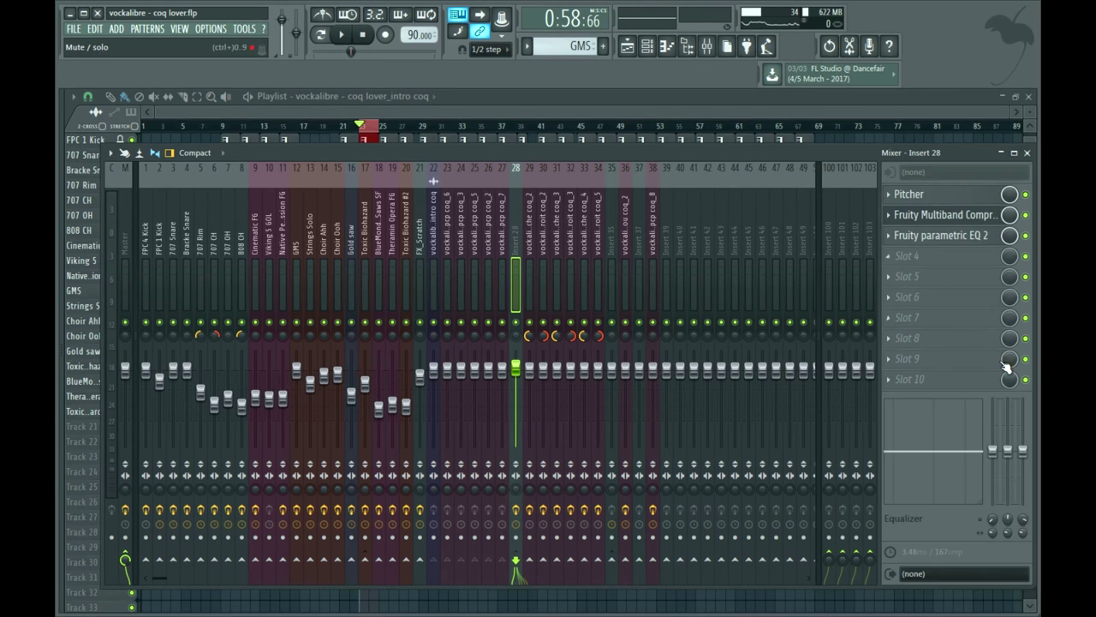
{"action": "left_click", "coordinate": [942, 221]}
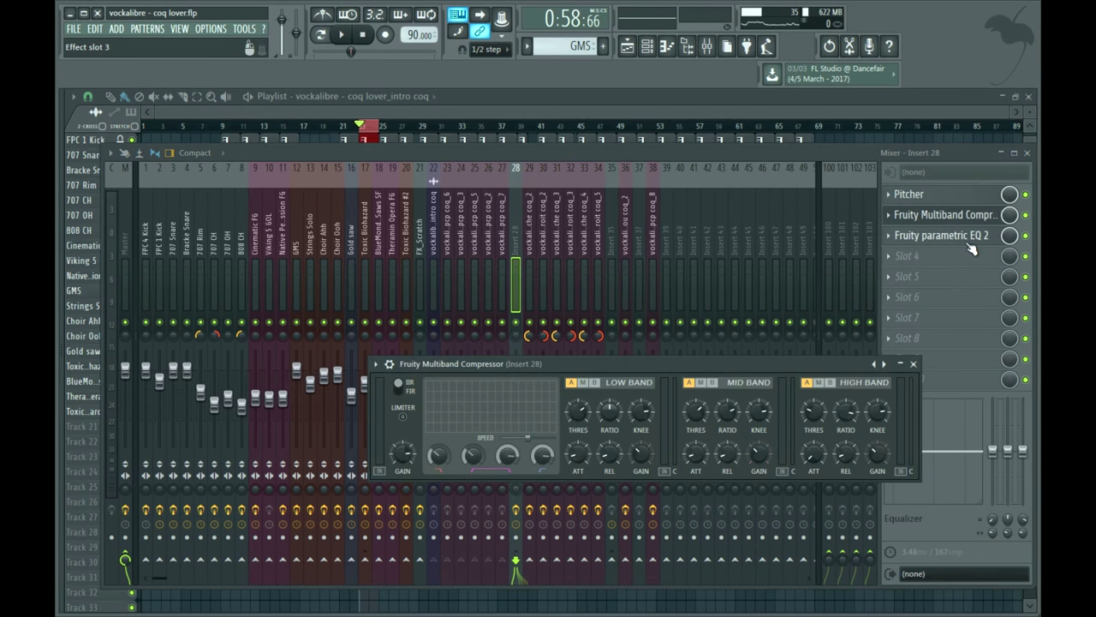
{"action": "left_click", "coordinate": [966, 239]}
{"action": "left_click", "coordinate": [966, 239]}
{"action": "left_click", "coordinate": [966, 239]}
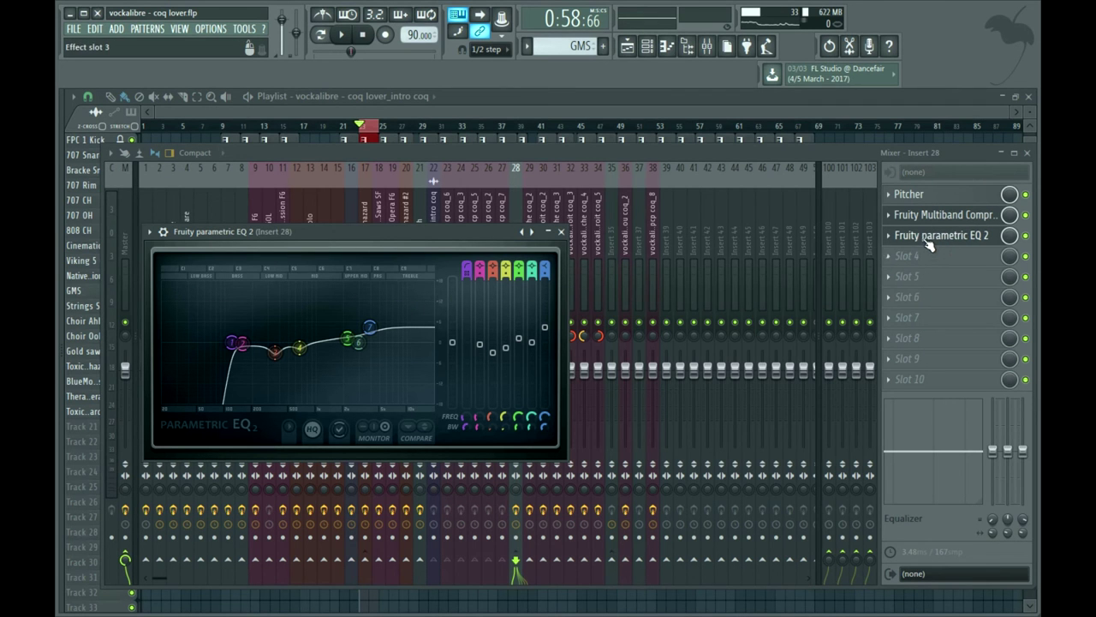
{"action": "left_click", "coordinate": [892, 255]}
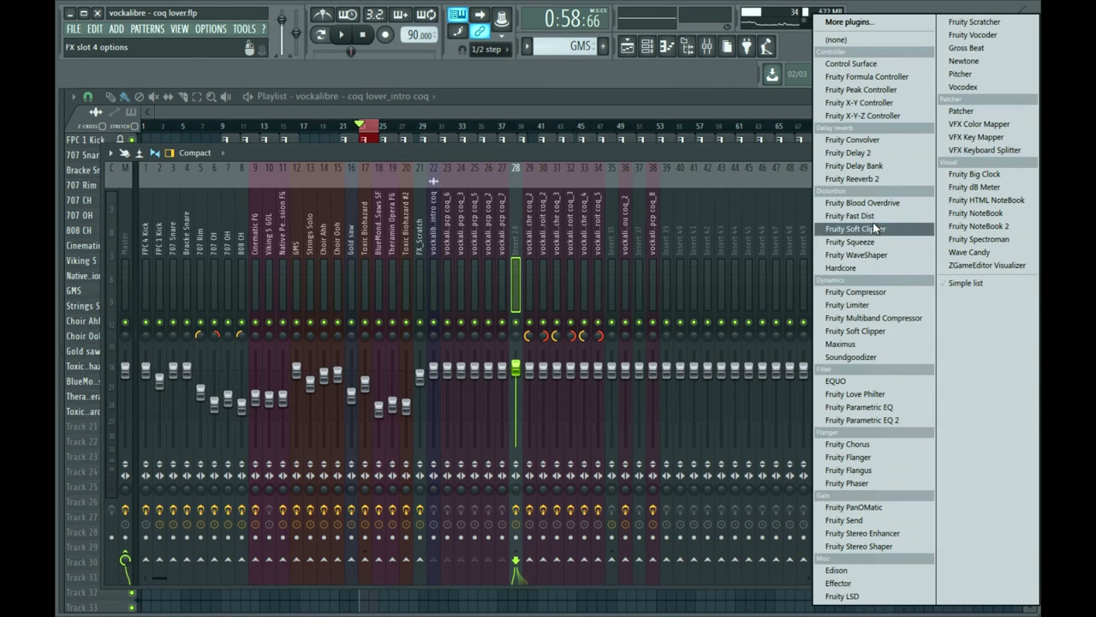
{"action": "left_click", "coordinate": [516, 180]}
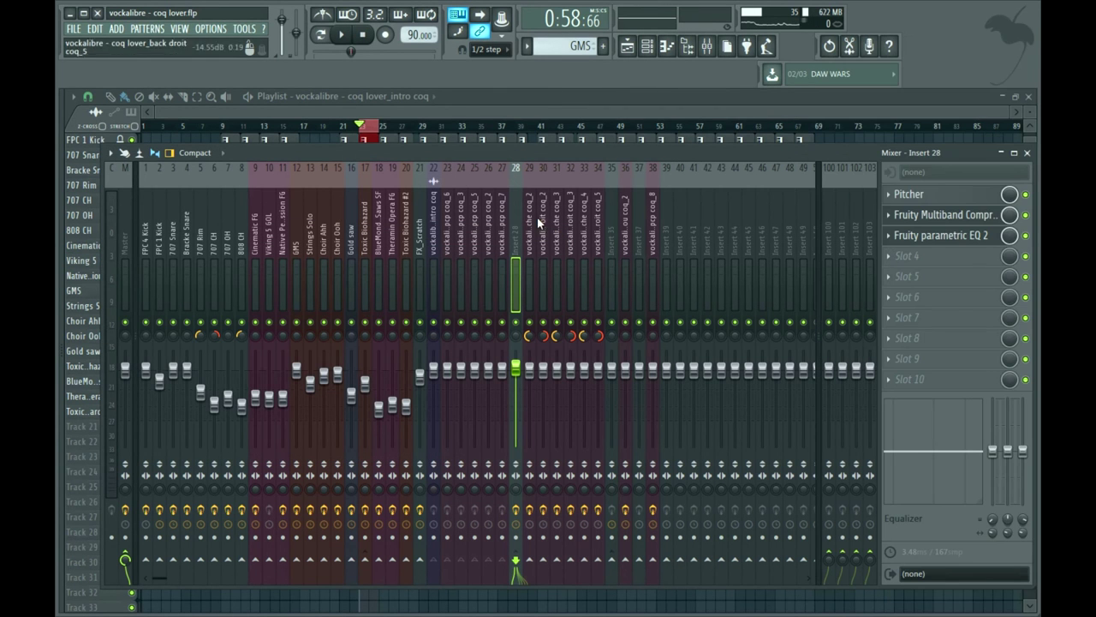
- Compare the effect slots and routing of Inserts 35, 29, 26, 28 and 25 in the mixer
{"action": "left_click", "coordinate": [609, 237]}
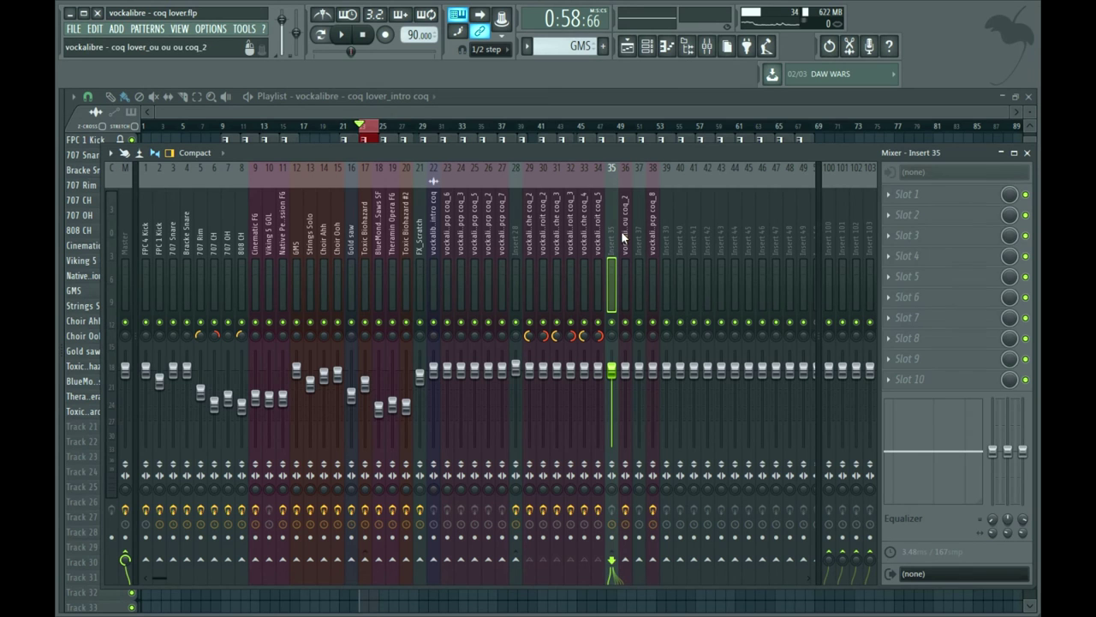
{"action": "left_click", "coordinate": [531, 249]}
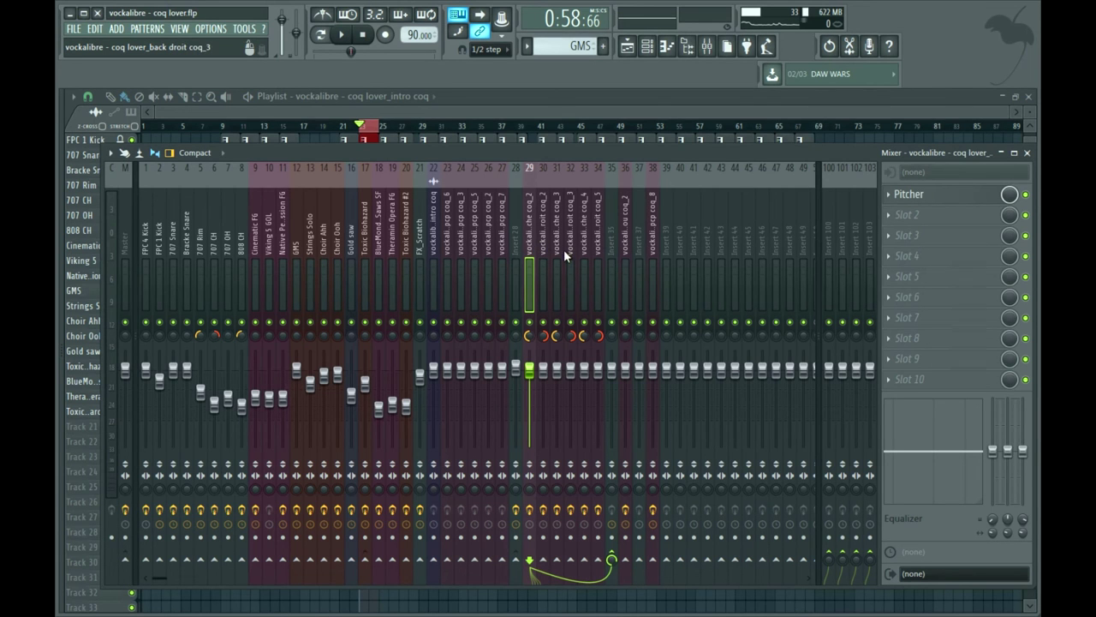
{"action": "left_click", "coordinate": [494, 222]}
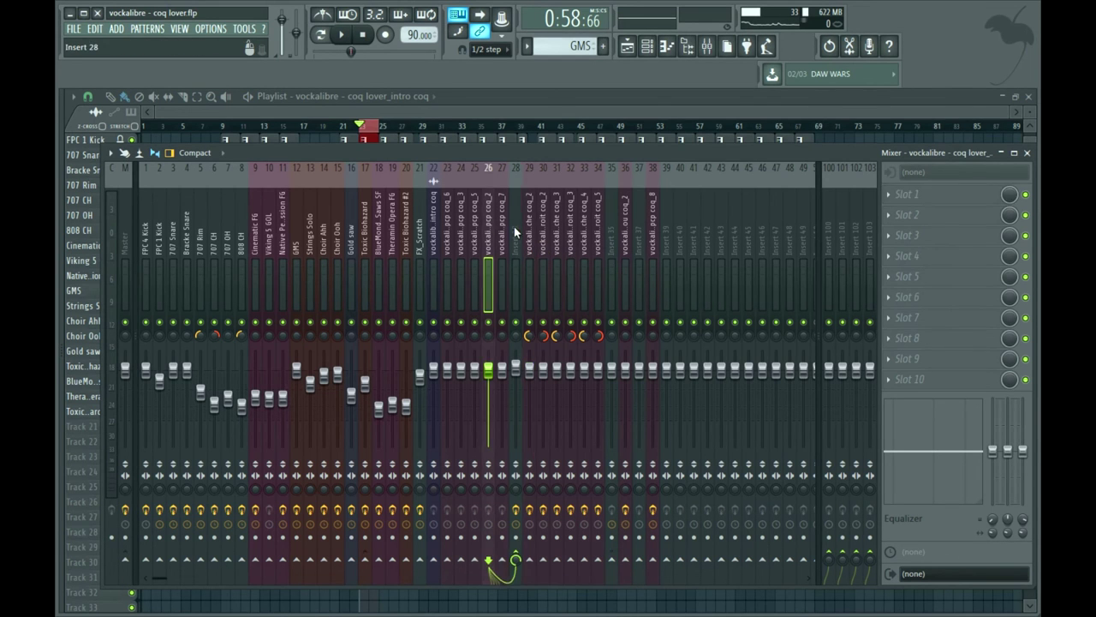
{"action": "left_click", "coordinate": [517, 225]}
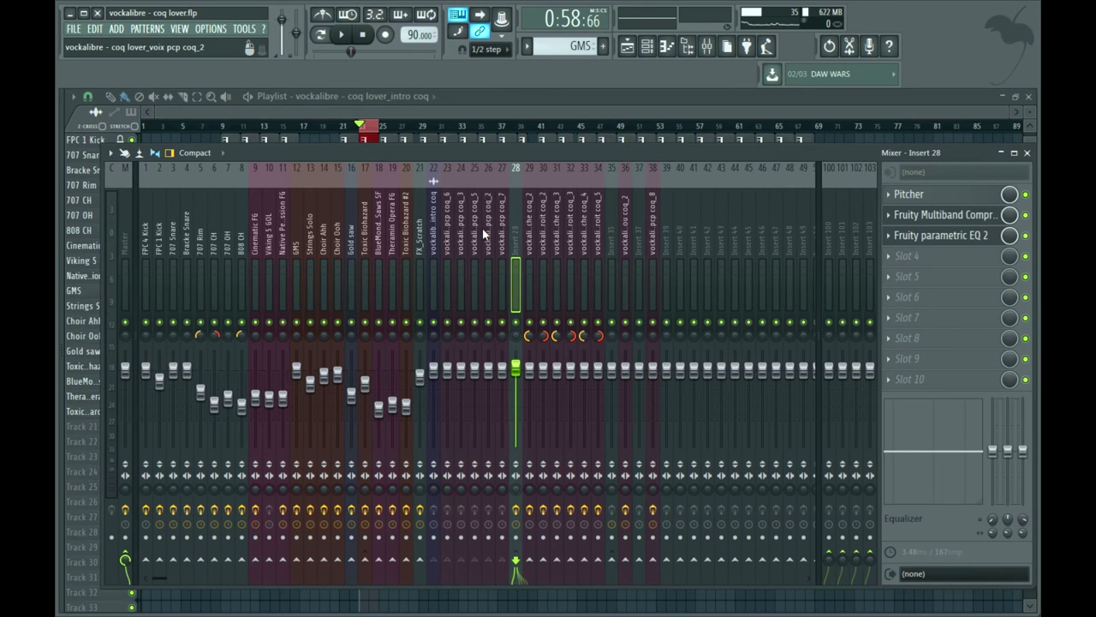
{"action": "left_click", "coordinate": [490, 228]}
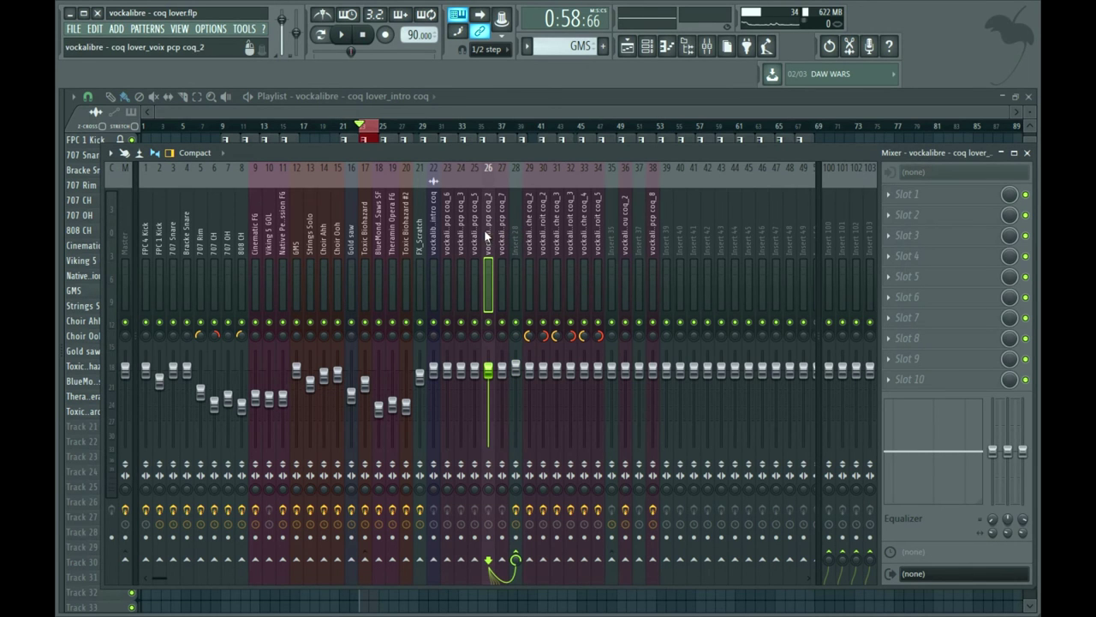
{"action": "left_click", "coordinate": [477, 219]}
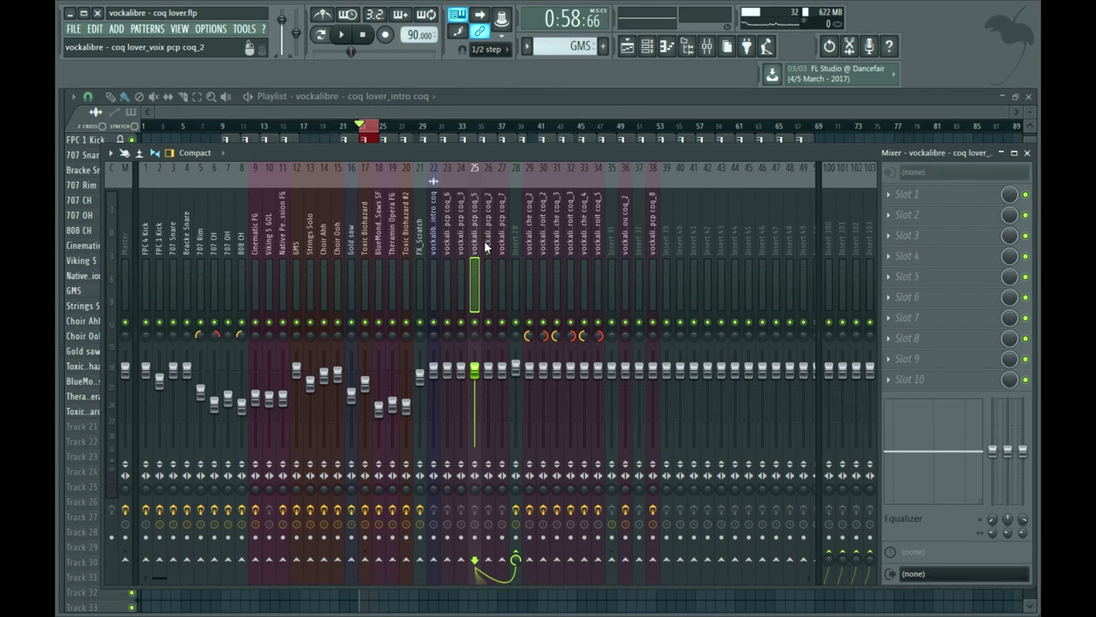
- Close Insert 28's parametric EQ, reposition the mixer and inspect the effect slots of Inserts 29 and 35
{"action": "left_click_drag", "start_coordinate": [515, 151], "coordinate": [546, 401]}
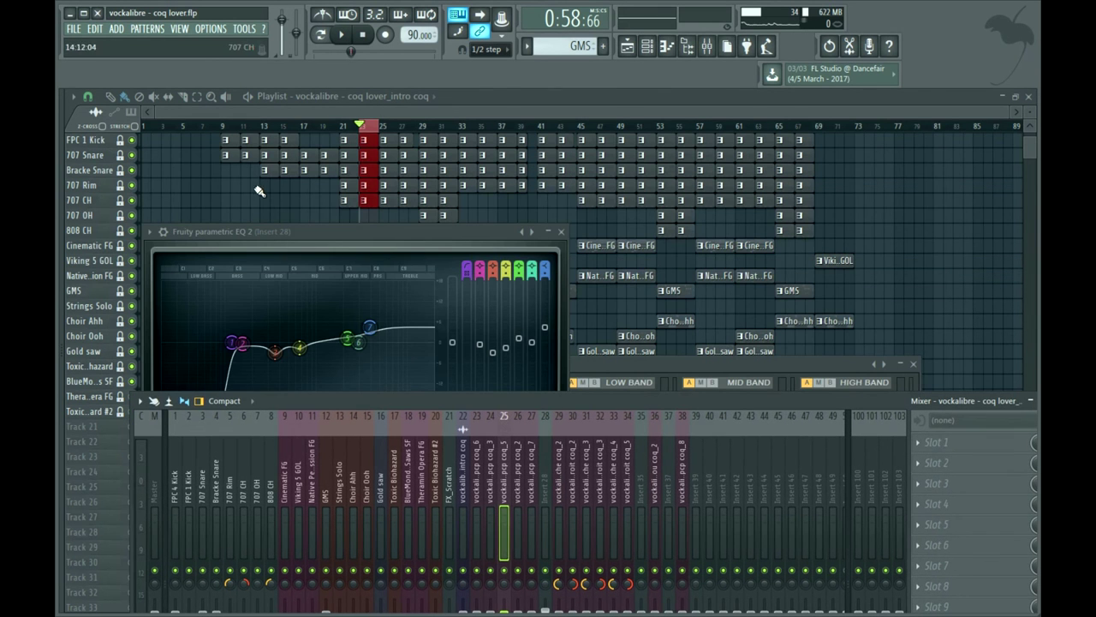
{"action": "left_click", "coordinate": [561, 232]}
{"action": "left_click_drag", "start_coordinate": [386, 403], "coordinate": [448, 189]}
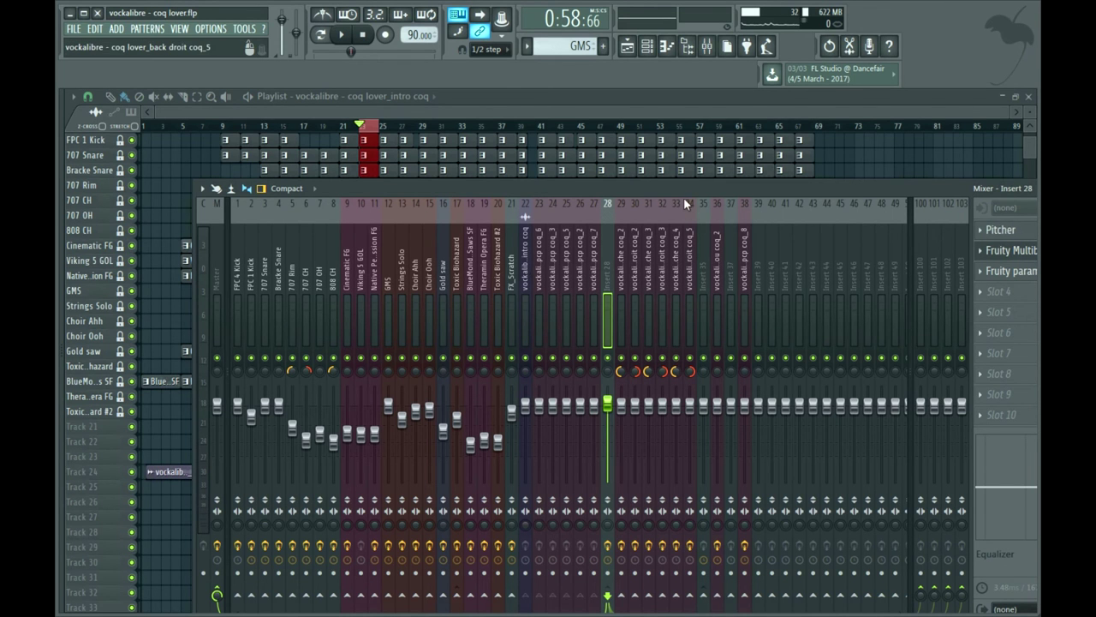
{"action": "left_click_drag", "start_coordinate": [682, 188], "coordinate": [572, 195]}
{"action": "left_click", "coordinate": [514, 283]}
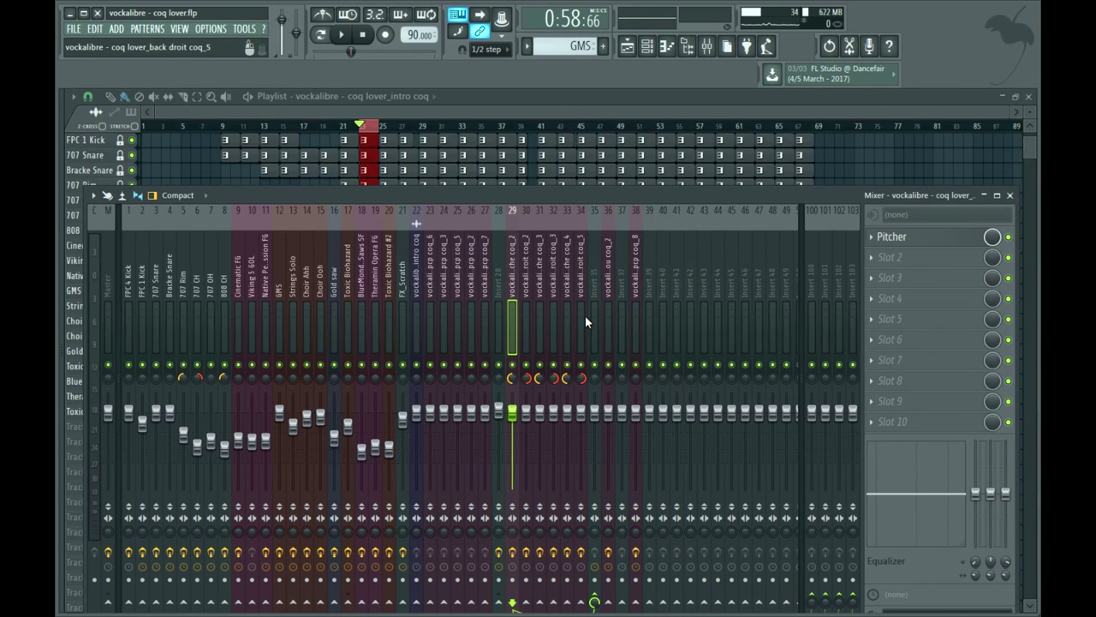
{"action": "left_click", "coordinate": [597, 275]}
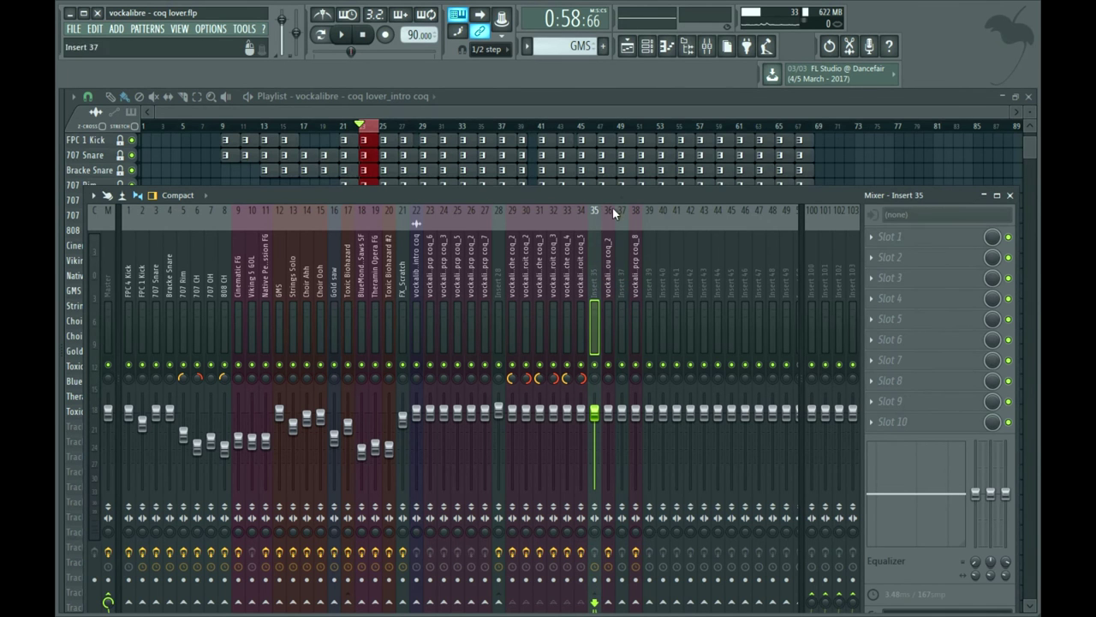
{"action": "left_click_drag", "start_coordinate": [613, 196], "coordinate": [630, 150]}
- Open the Pitcher on back vocal track 29 and check the effect slots of back vocal tracks 30 to 34
{"action": "left_click", "coordinate": [525, 234]}
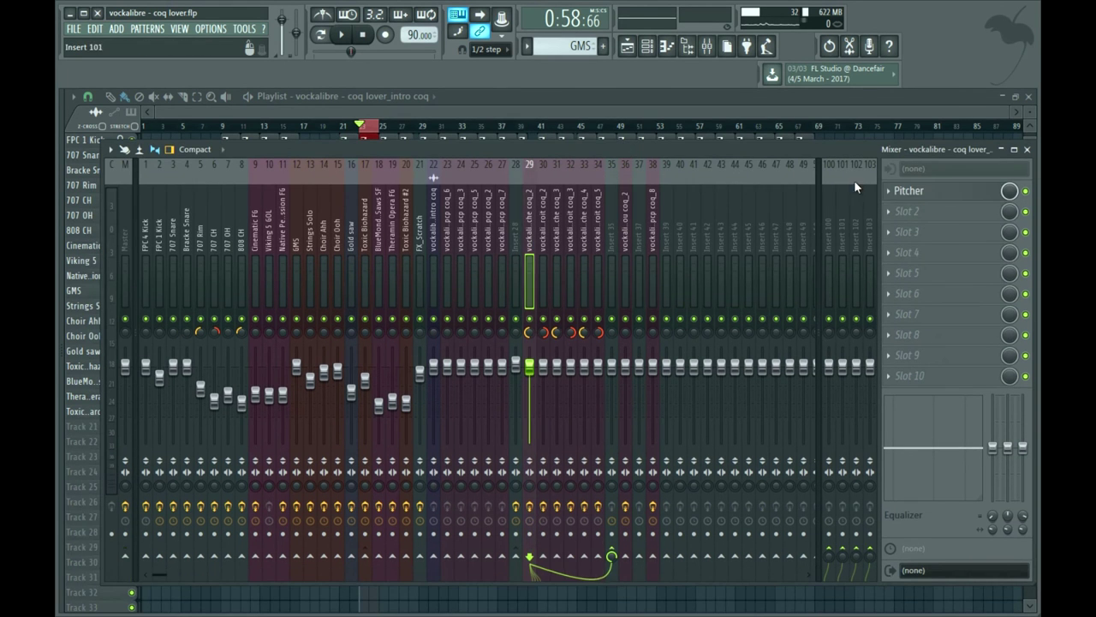
{"action": "left_click", "coordinate": [941, 193]}
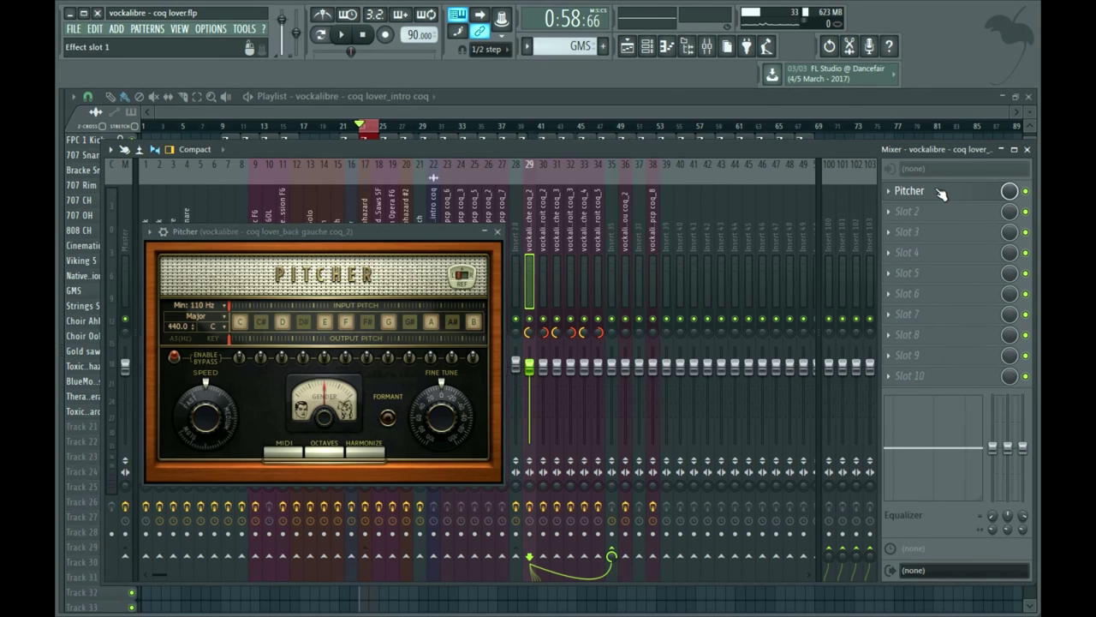
{"action": "left_click", "coordinate": [545, 238]}
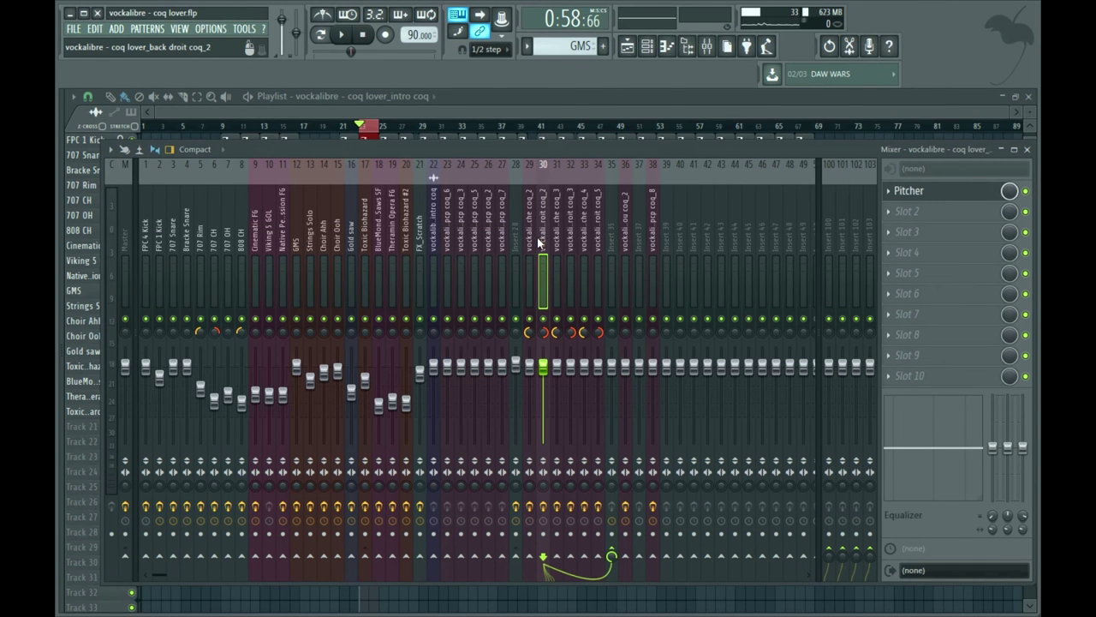
{"action": "left_click", "coordinate": [555, 240]}
{"action": "left_click", "coordinate": [570, 243]}
{"action": "left_click", "coordinate": [584, 245]}
{"action": "left_click", "coordinate": [597, 248]}
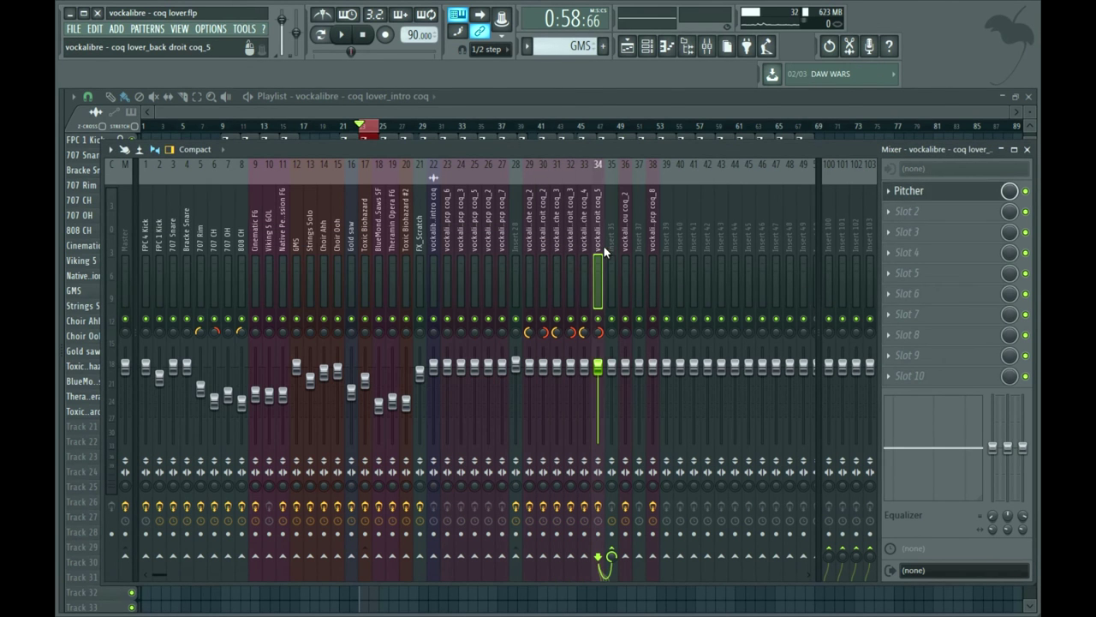
{"action": "left_click", "coordinate": [584, 245]}
{"action": "left_click", "coordinate": [529, 239]}
- Clear the plugin windows to look over the vocal clips in the playlist, and bring the mixer back over it
{"action": "left_click_drag", "start_coordinate": [470, 160], "coordinate": [451, 538]}
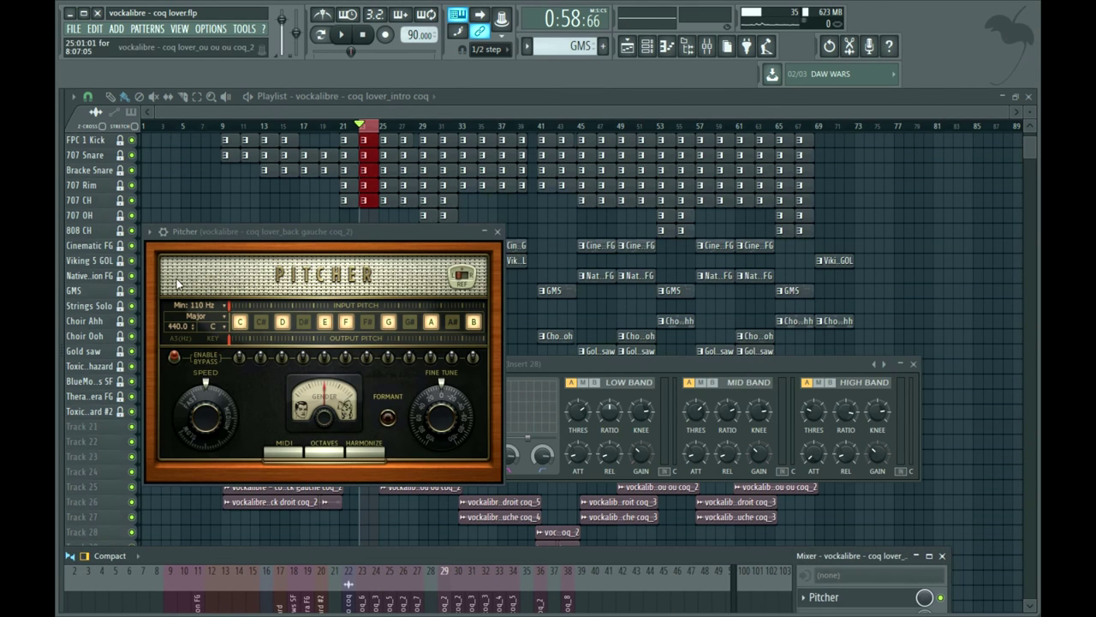
{"action": "right_click", "coordinate": [403, 540]}
{"action": "scroll", "coordinate": [271, 445], "scroll_direction": "down", "scroll_amount": 2}
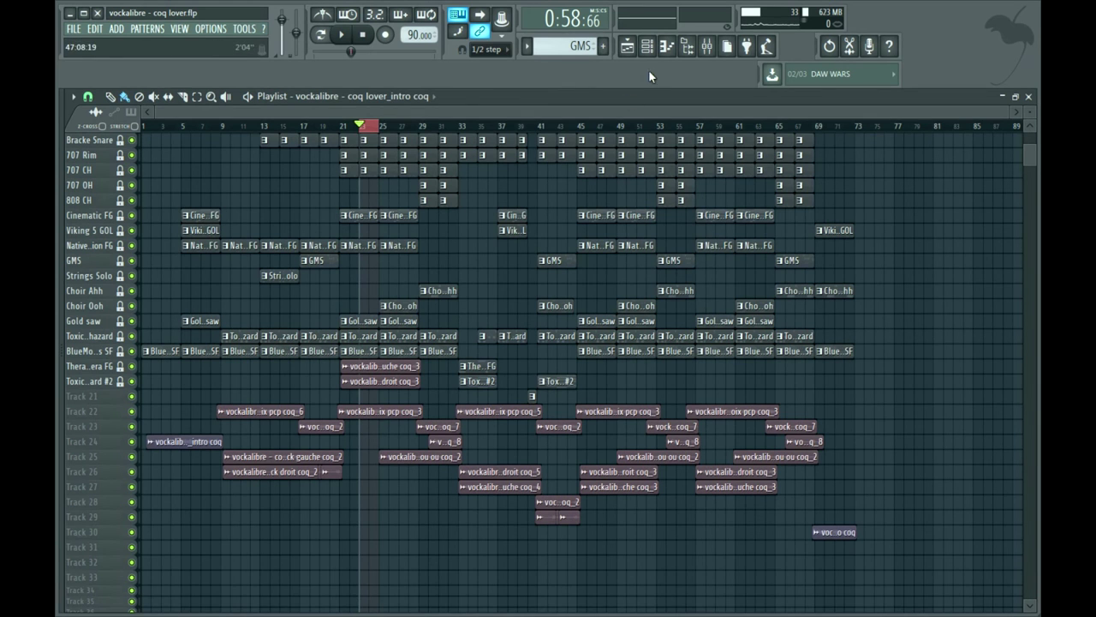
{"action": "left_click", "coordinate": [712, 44]}
{"action": "left_click_drag", "start_coordinate": [667, 554], "coordinate": [884, 302]}
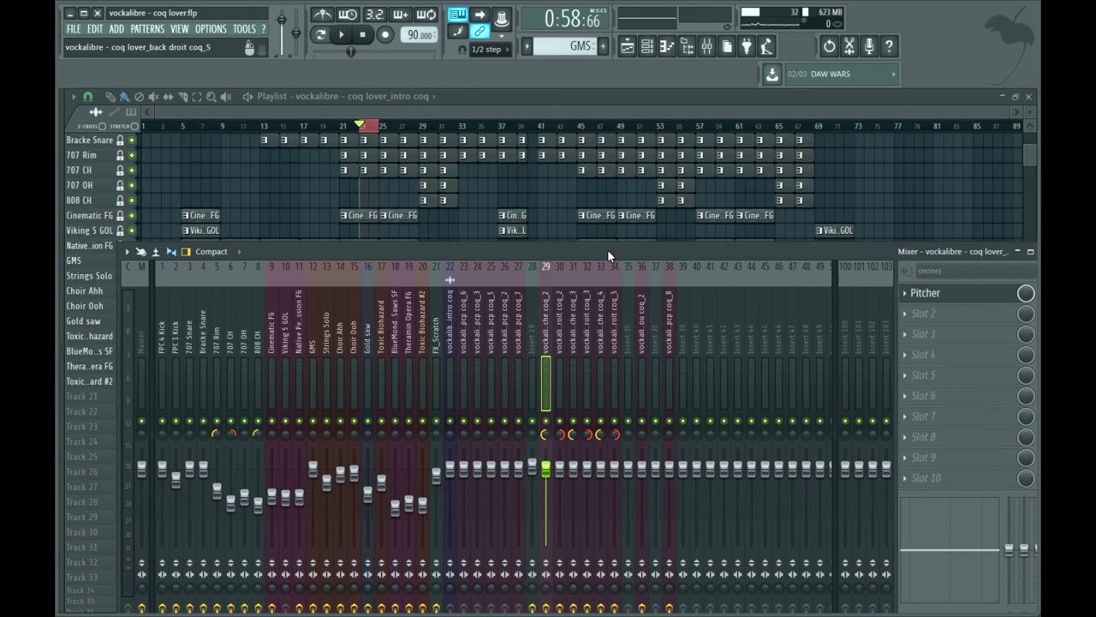
- Check Insert 35 and step through the back vocal tracks 29, 31, 33 and 34 that feed it
{"action": "left_click", "coordinate": [626, 341]}
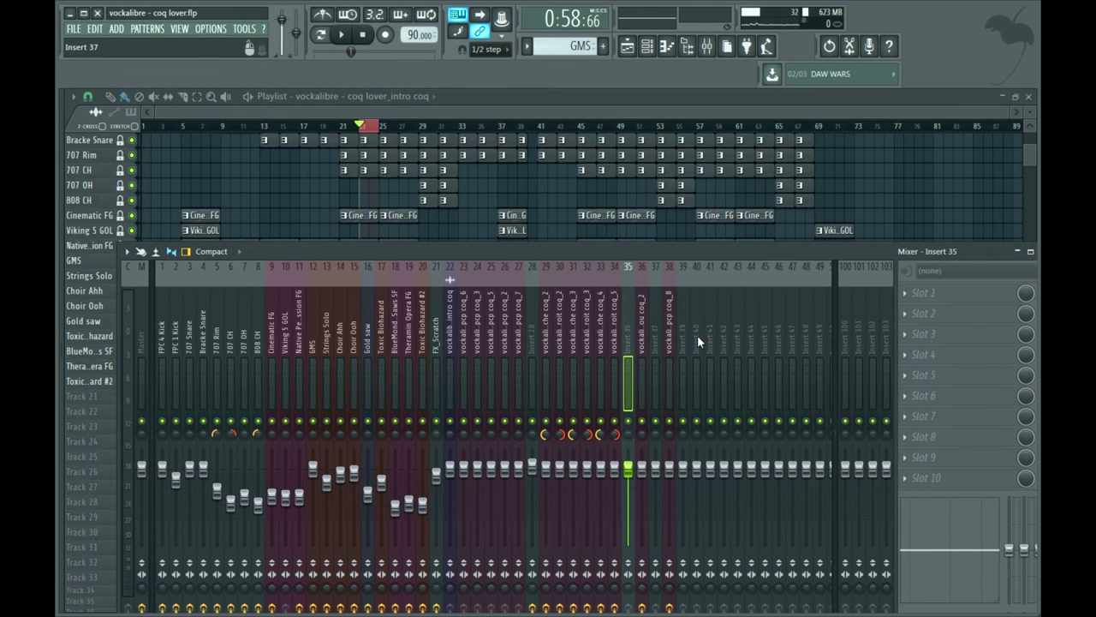
{"action": "left_click", "coordinate": [548, 332]}
{"action": "left_click", "coordinate": [573, 332]}
{"action": "left_click", "coordinate": [600, 332]}
{"action": "left_click", "coordinate": [614, 332]}
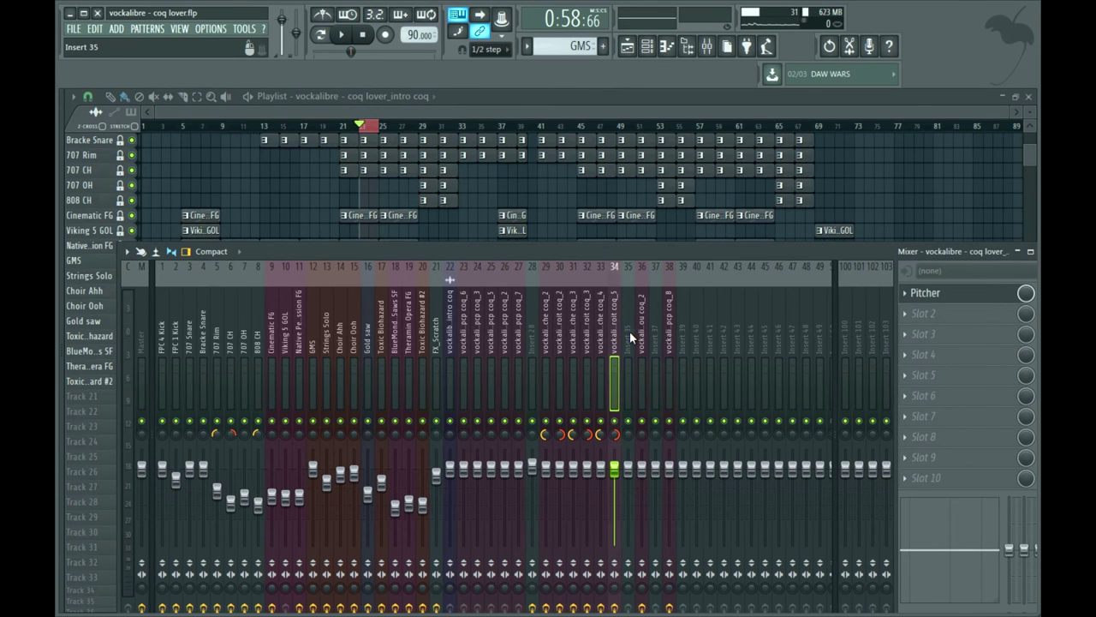
- Load Fruity Multiband Compressor into the first effect slot of the back vocal bus on Insert 35
{"action": "left_click", "coordinate": [629, 330]}
{"action": "left_click_drag", "start_coordinate": [629, 251], "coordinate": [611, 152]}
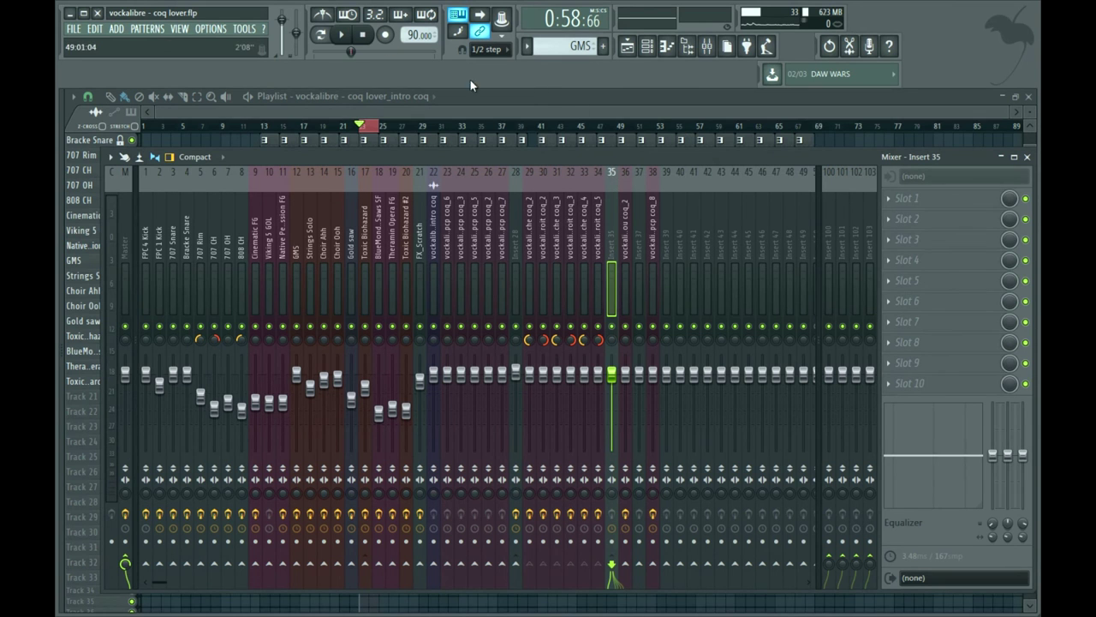
{"action": "left_click", "coordinate": [890, 201]}
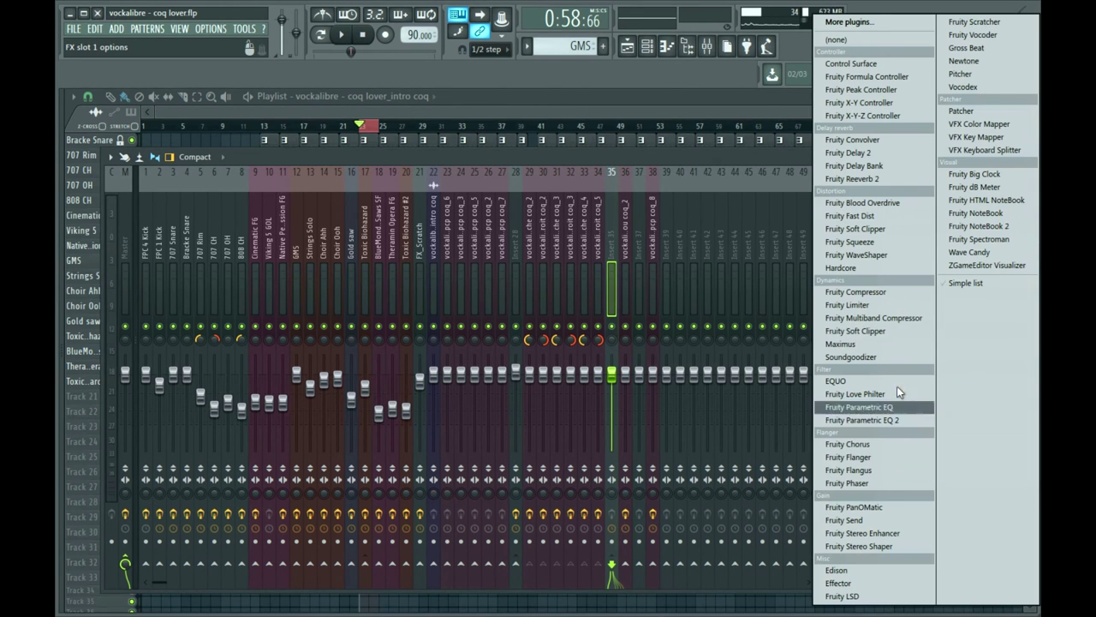
{"action": "left_click", "coordinate": [882, 317]}
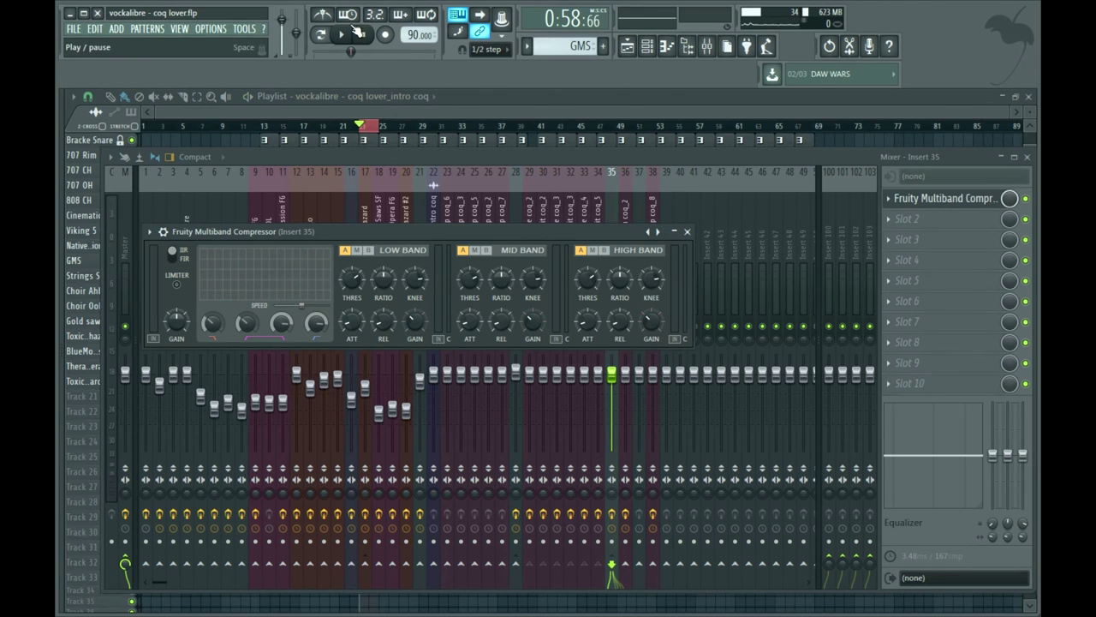
- Play the loop and set the compressor's mid band ratio to 4.6:1 and threshold to -26.5 dB, and raise its overall gain
{"action": "key", "text": "space"}
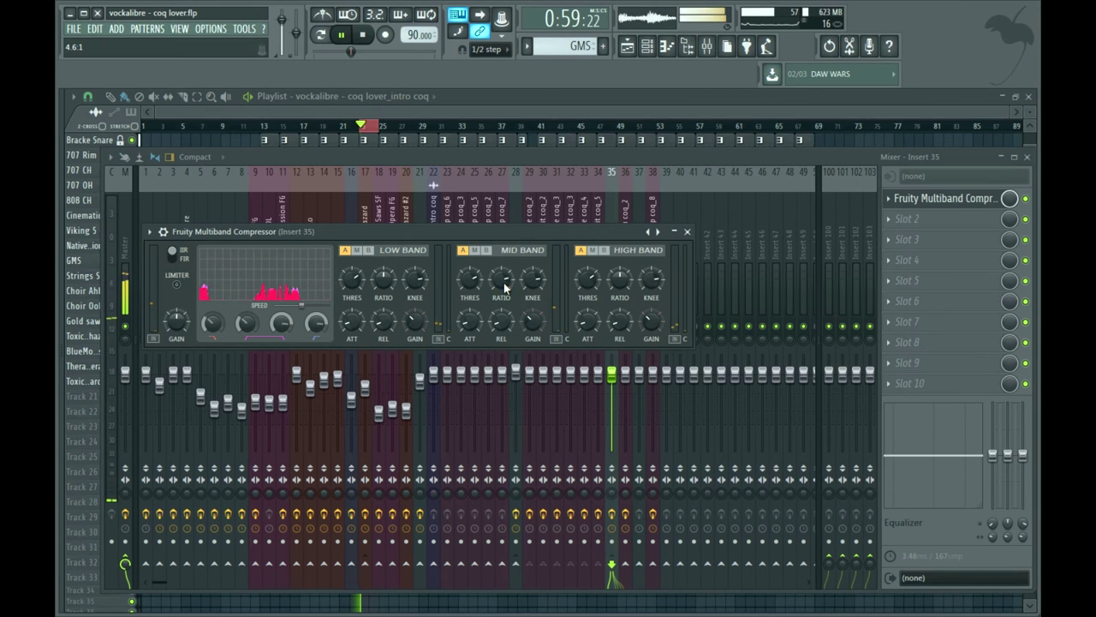
{"action": "scroll", "coordinate": [470, 279], "scroll_direction": "down", "scroll_amount": 4}
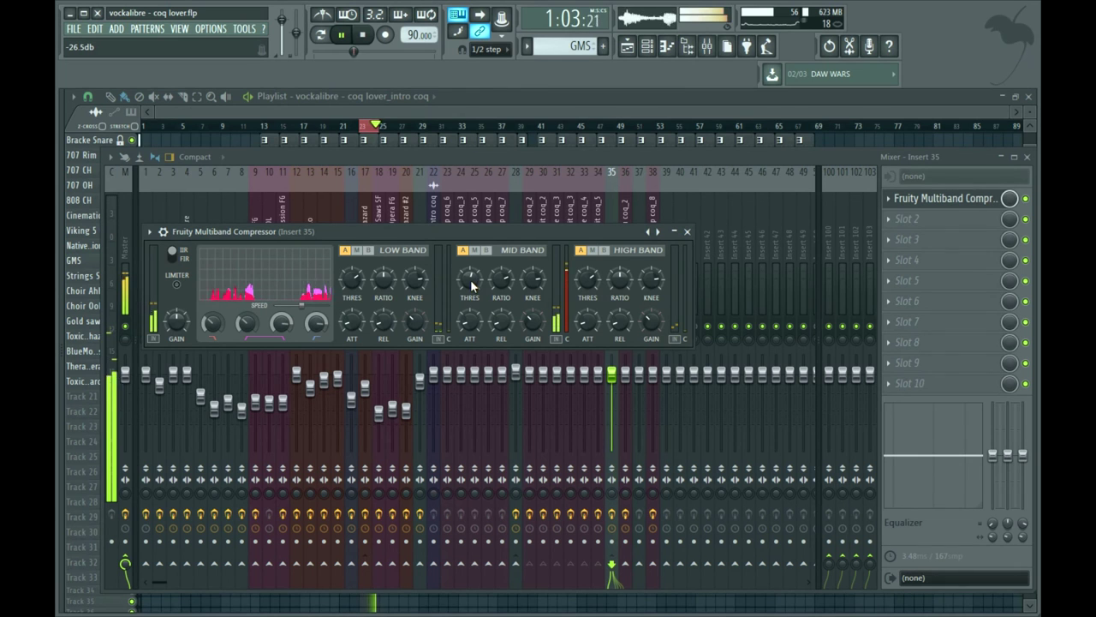
{"action": "left_click_drag", "start_coordinate": [179, 323], "coordinate": [179, 290]}
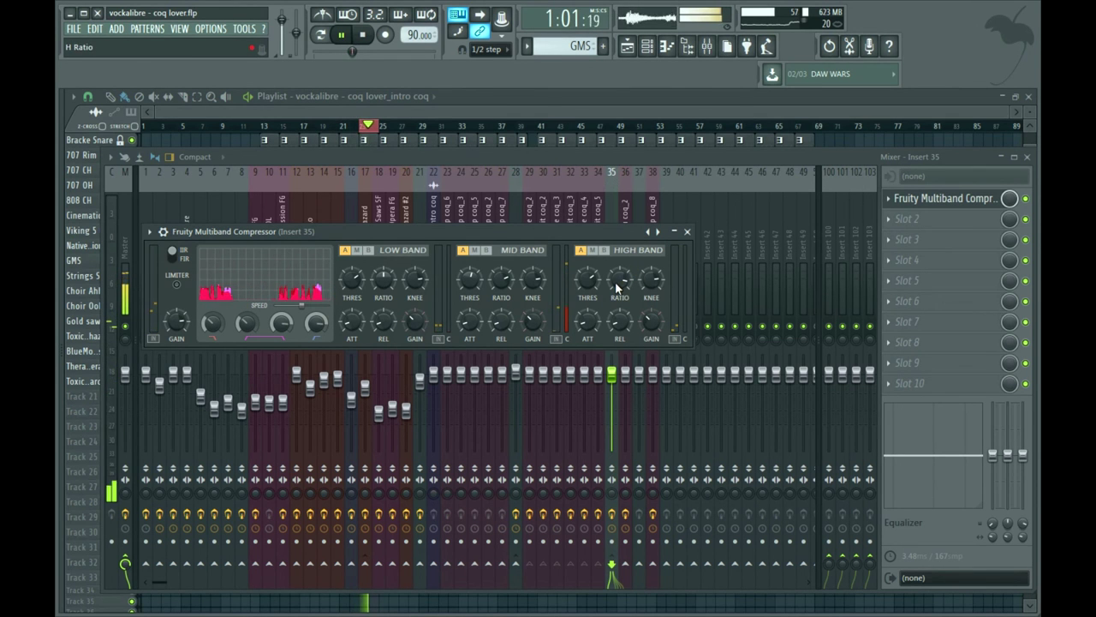
- Adjust the compressor's high band ratio, threshold and gain by ear during the loop, and stop playback
{"action": "scroll", "coordinate": [615, 288], "scroll_direction": "up", "scroll_amount": 8}
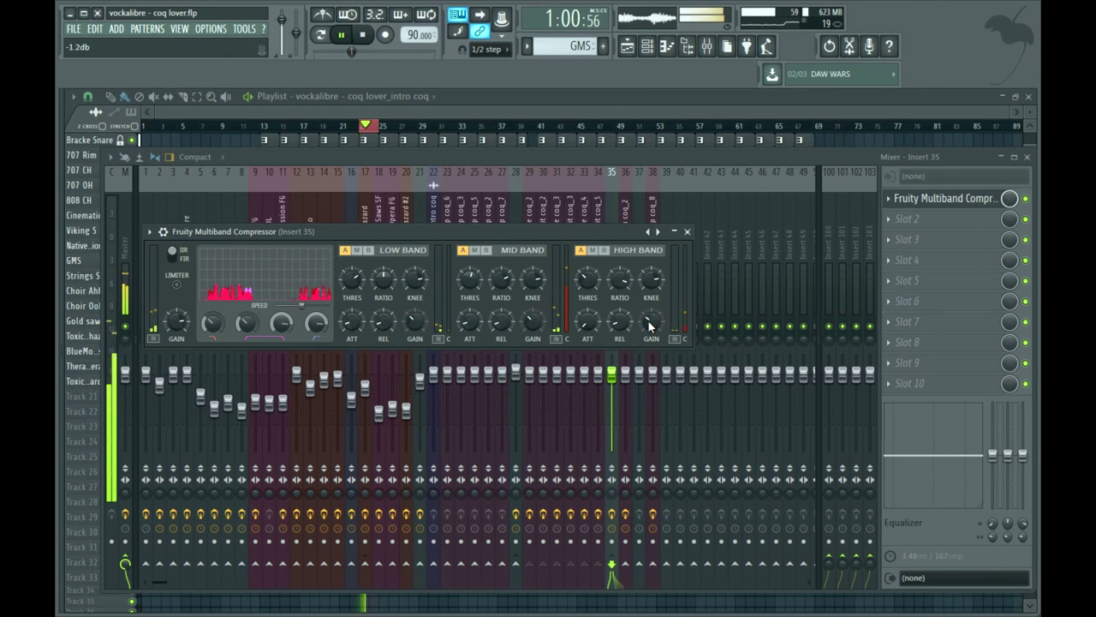
{"action": "scroll", "coordinate": [476, 283], "scroll_direction": "up", "scroll_amount": 5}
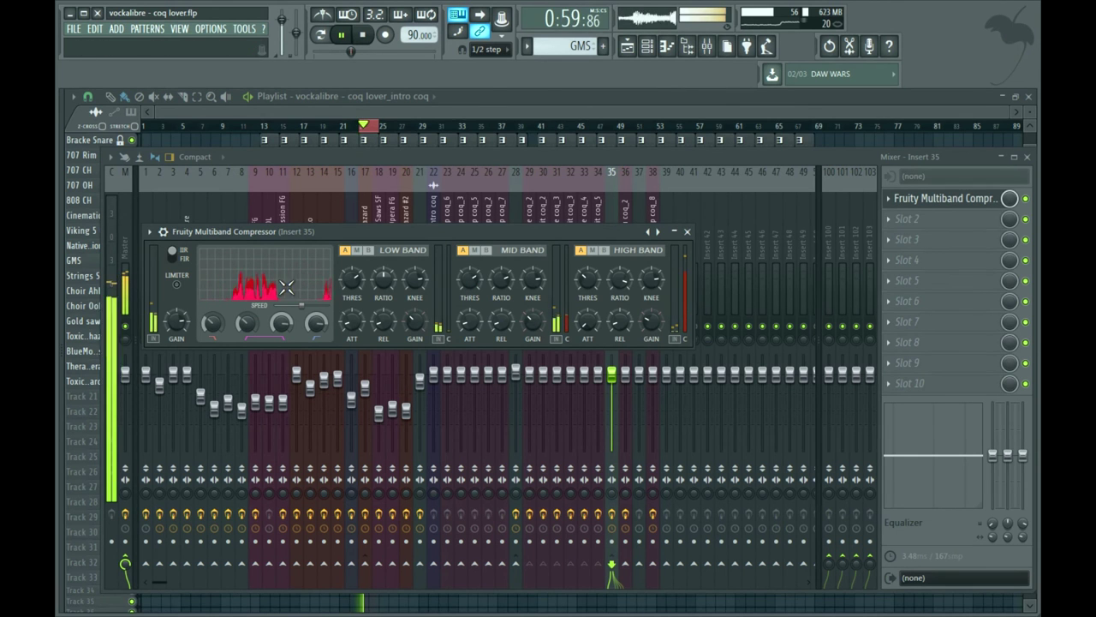
{"action": "key", "text": "space"}
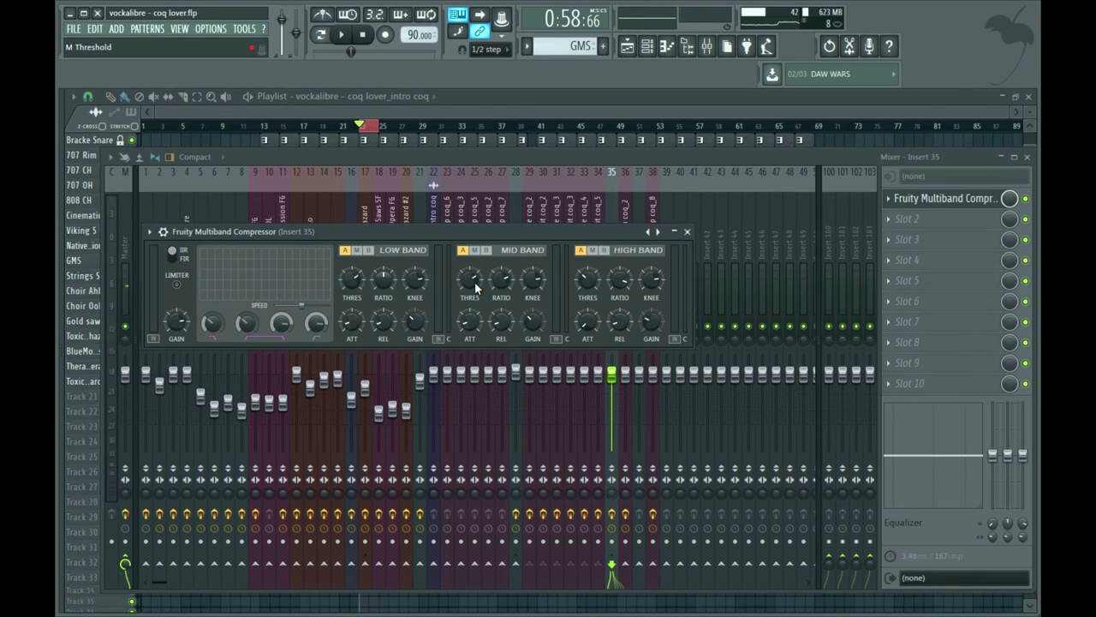
- Play the loop and load Fruity Parametric EQ 2 into the second effect slot of the back vocal bus on Insert 35
{"action": "left_click", "coordinate": [349, 41]}
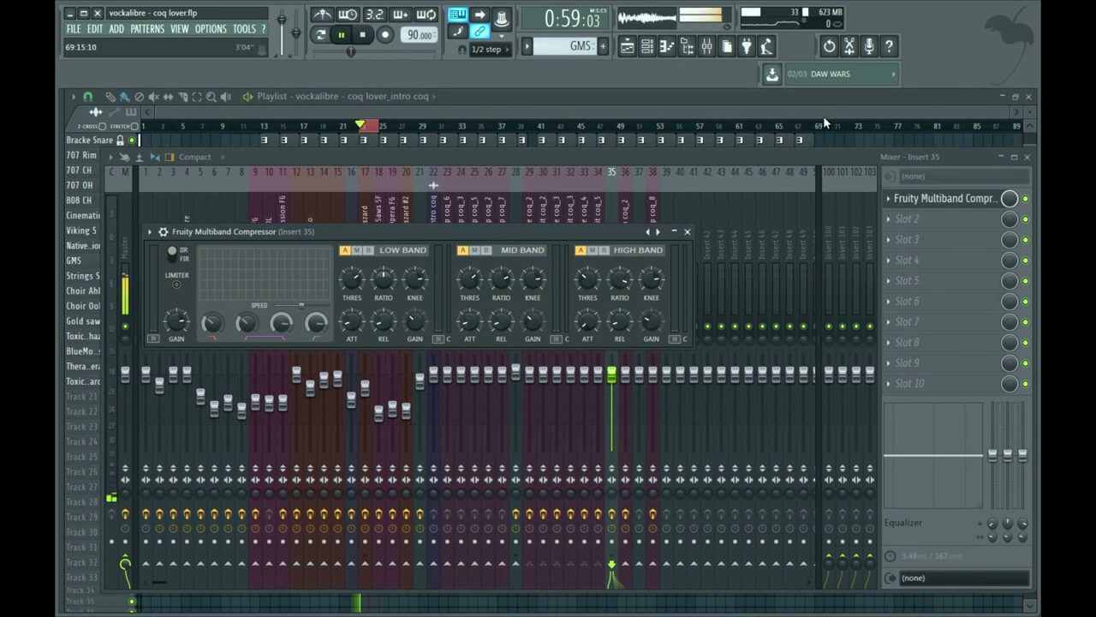
{"action": "key", "text": "Escape"}
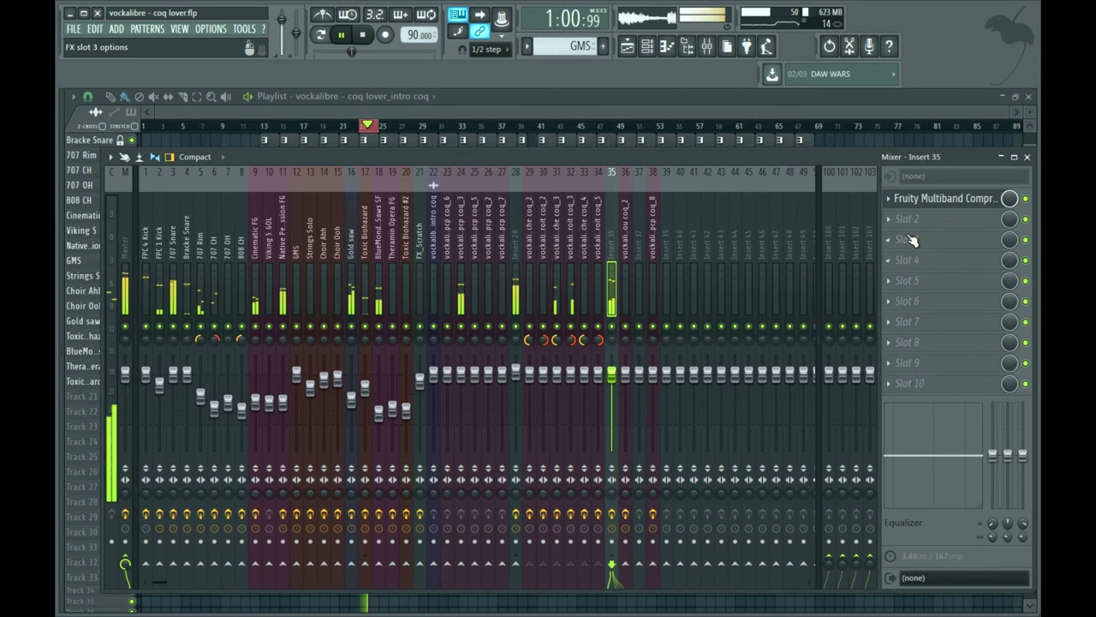
{"action": "left_click", "coordinate": [891, 219]}
{"action": "left_click", "coordinate": [914, 418]}
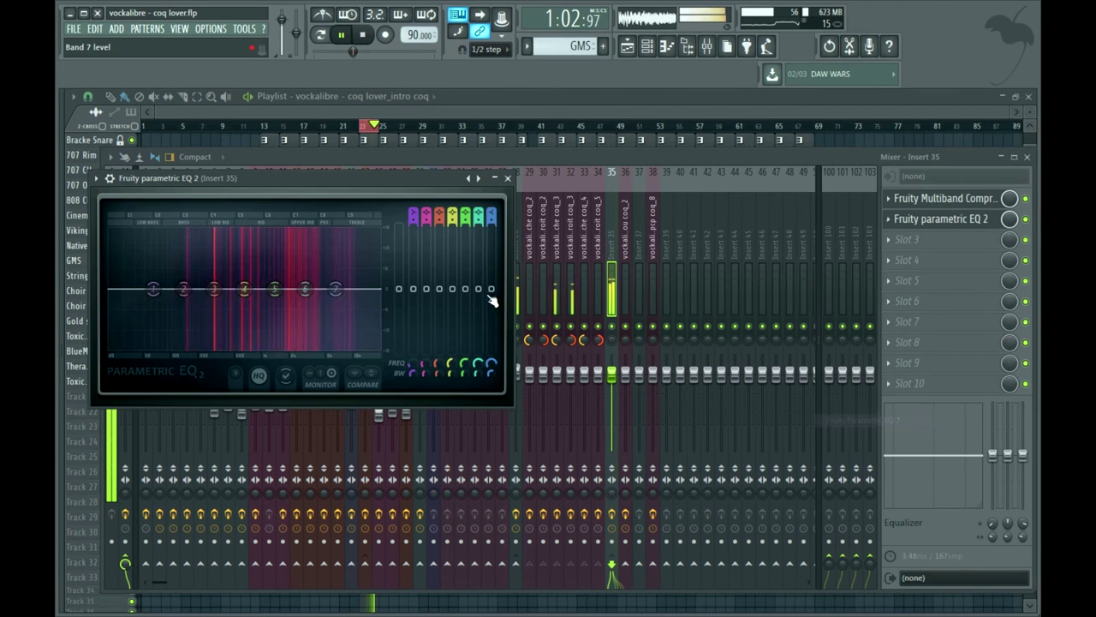
- Make EQ band 1 a steep high pass moved slightly upward, sweep band 3 with a narrow boost, and settle it at a small cut
{"action": "left_click", "coordinate": [412, 216]}
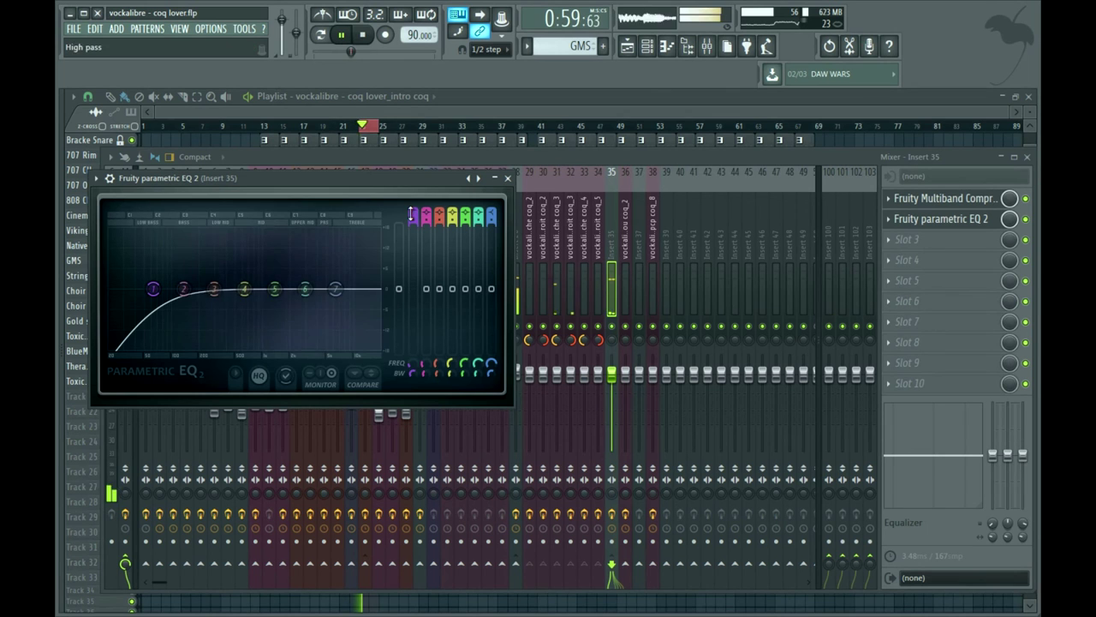
{"action": "scroll", "coordinate": [155, 295], "scroll_direction": "down", "scroll_amount": 3}
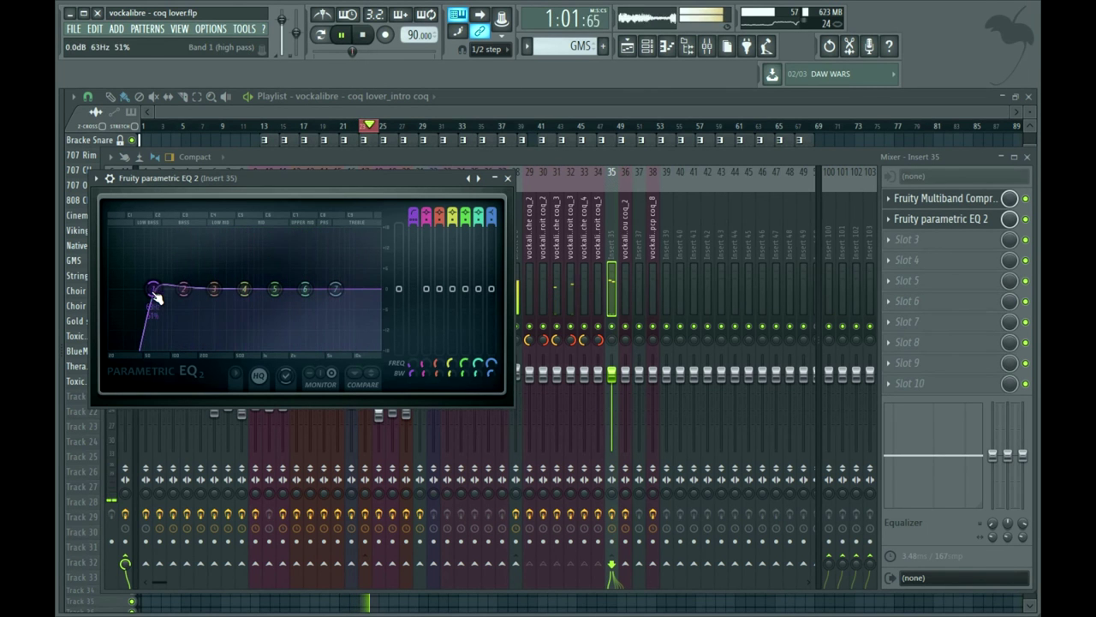
{"action": "left_click_drag", "start_coordinate": [160, 290], "coordinate": [217, 252]}
{"action": "scroll", "coordinate": [215, 269], "scroll_direction": "down", "scroll_amount": 5}
{"action": "scroll", "coordinate": [211, 265], "scroll_direction": "up", "scroll_amount": 5}
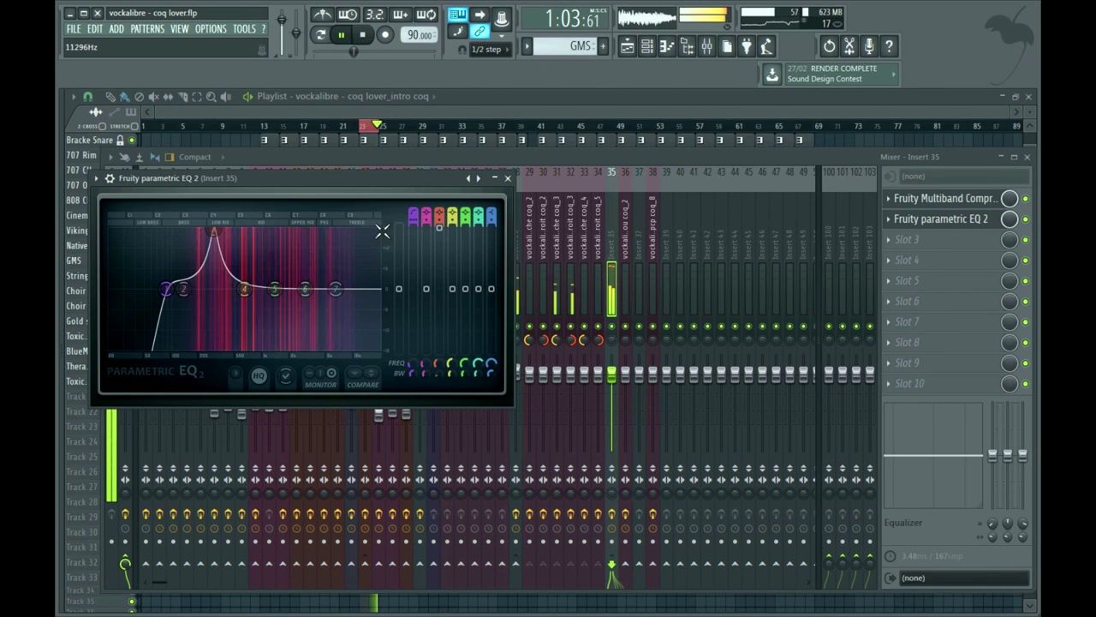
{"action": "left_click_drag", "start_coordinate": [441, 233], "coordinate": [438, 298]}
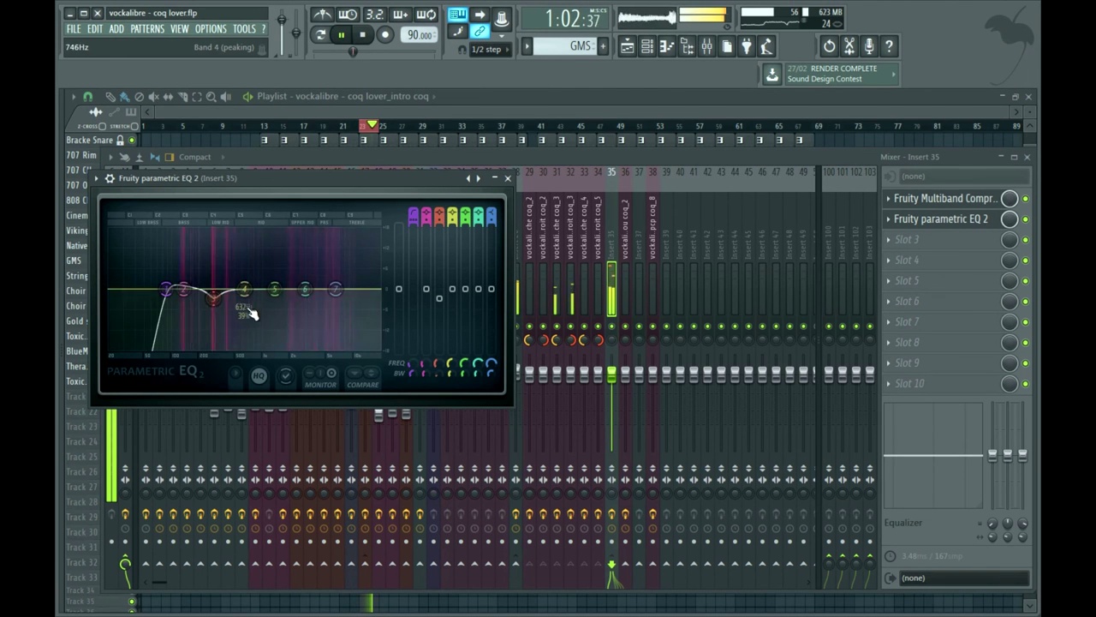
- Sweep EQ band 4 and leave it slightly cut, dip band 2 a little, and gently boost bands 5 and 7
{"action": "left_click_drag", "start_coordinate": [244, 289], "coordinate": [235, 233]}
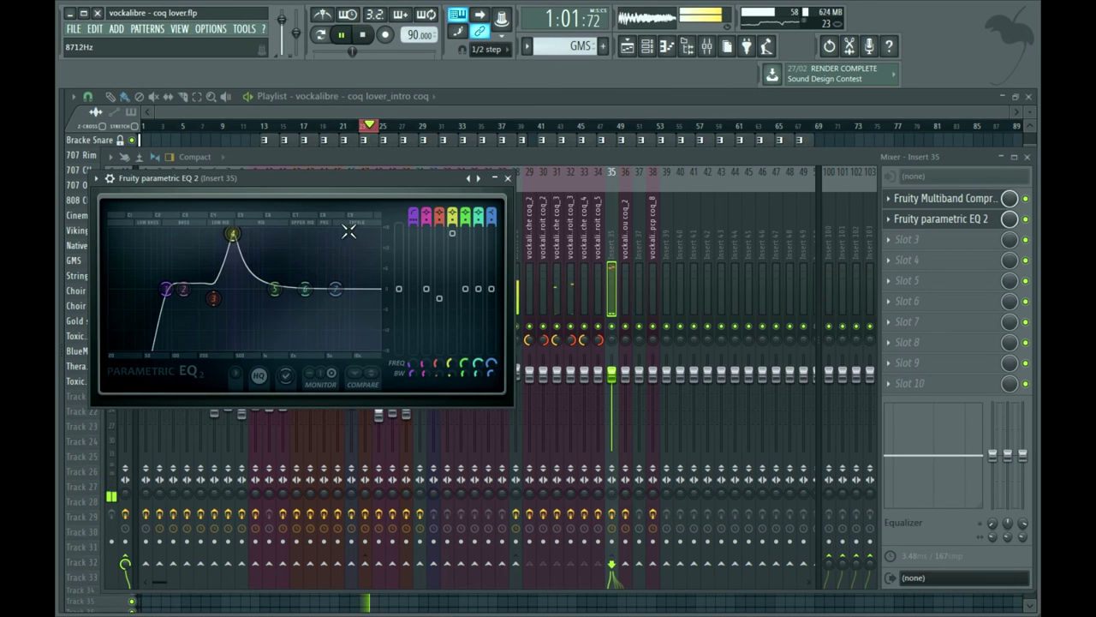
{"action": "left_click_drag", "start_coordinate": [456, 244], "coordinate": [456, 301]}
{"action": "left_click_drag", "start_coordinate": [328, 266], "coordinate": [296, 285]}
{"action": "left_click_drag", "start_coordinate": [183, 290], "coordinate": [183, 297]}
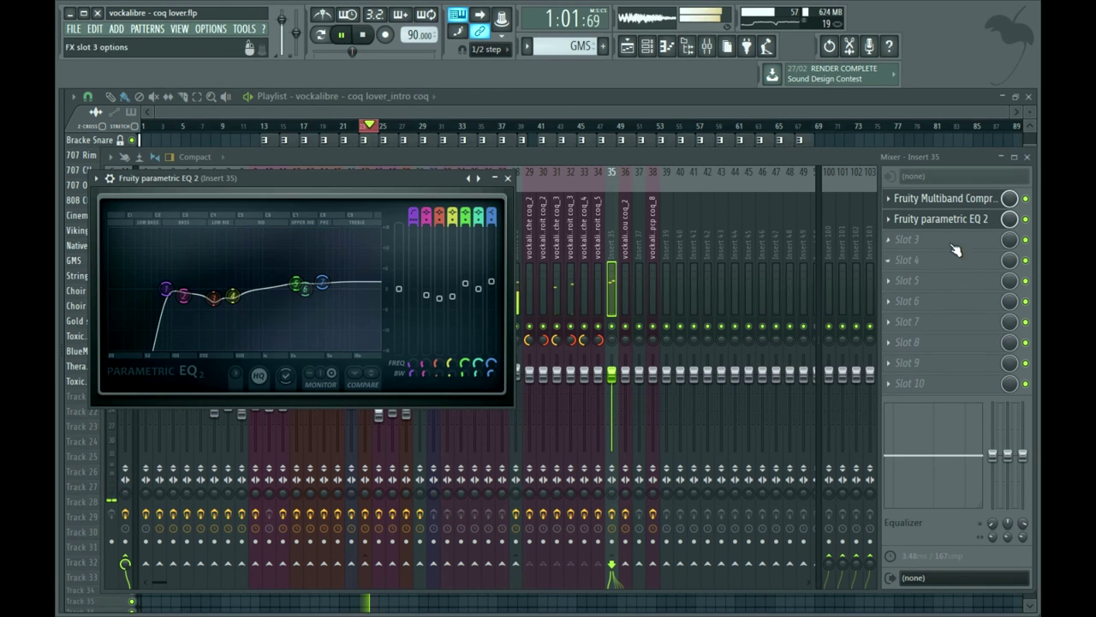
{"action": "left_click", "coordinate": [610, 269]}
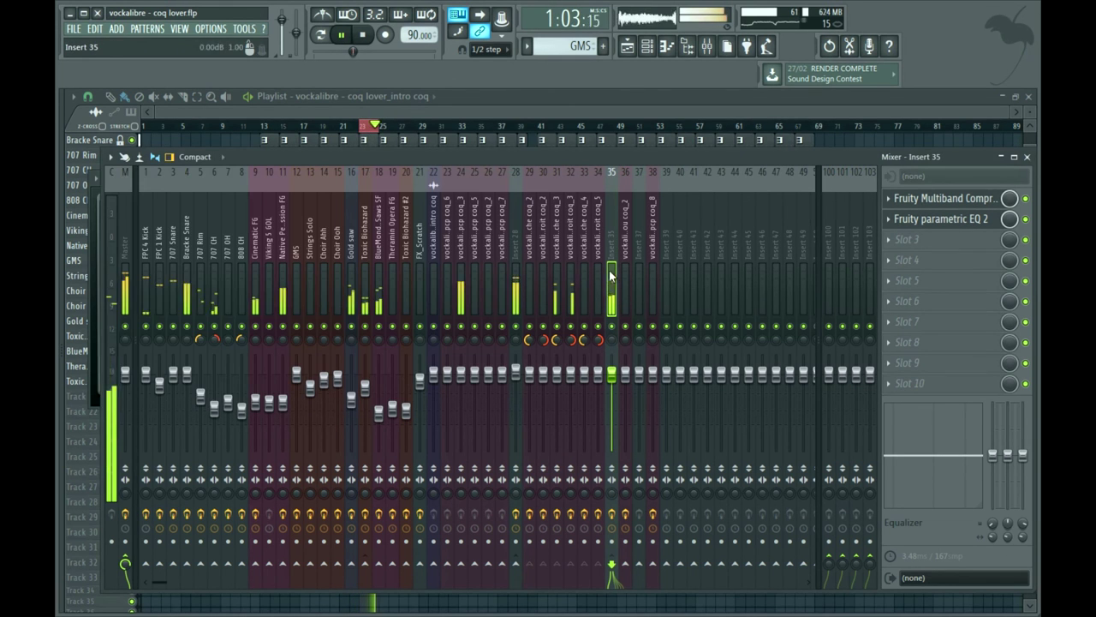
- Try a low-shelf boost in Insert 28's built-in track equalizer at about 2.1 kHz and bring the gain back to -0.3 dB
{"action": "left_click", "coordinate": [516, 244]}
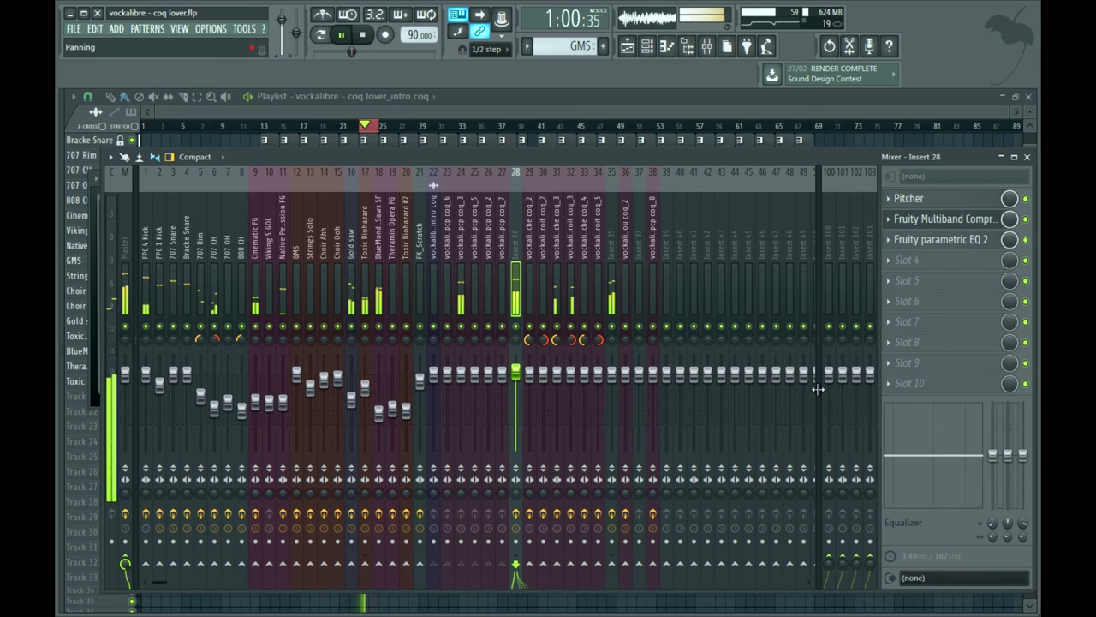
{"action": "left_click_drag", "start_coordinate": [1000, 455], "coordinate": [1001, 451]}
{"action": "left_click_drag", "start_coordinate": [993, 524], "coordinate": [993, 489]}
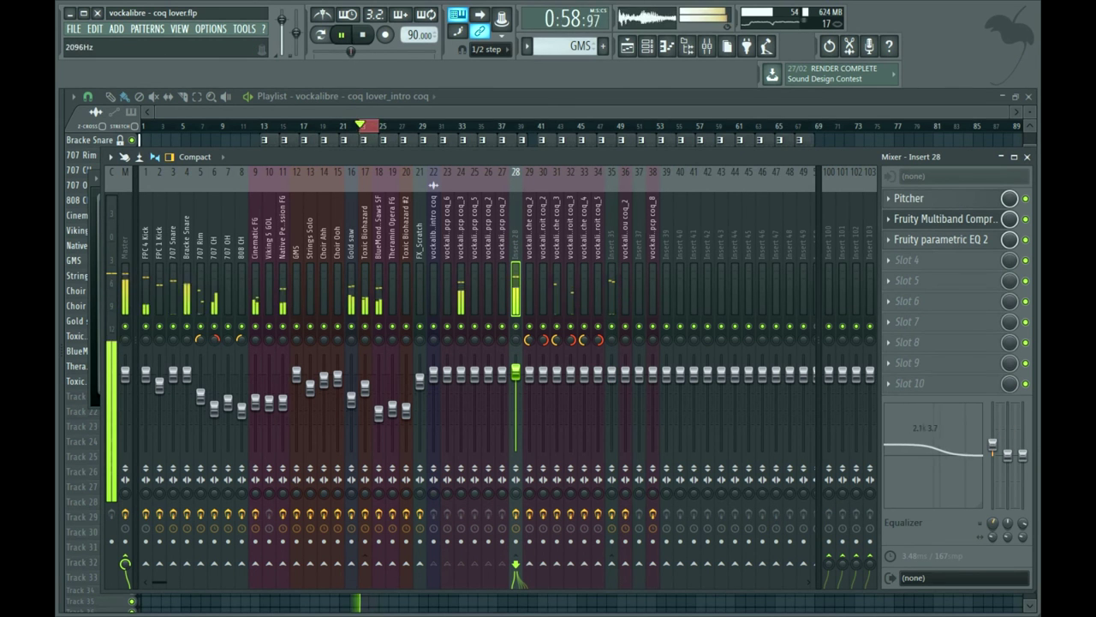
{"action": "left_click_drag", "start_coordinate": [992, 447], "coordinate": [993, 457]}
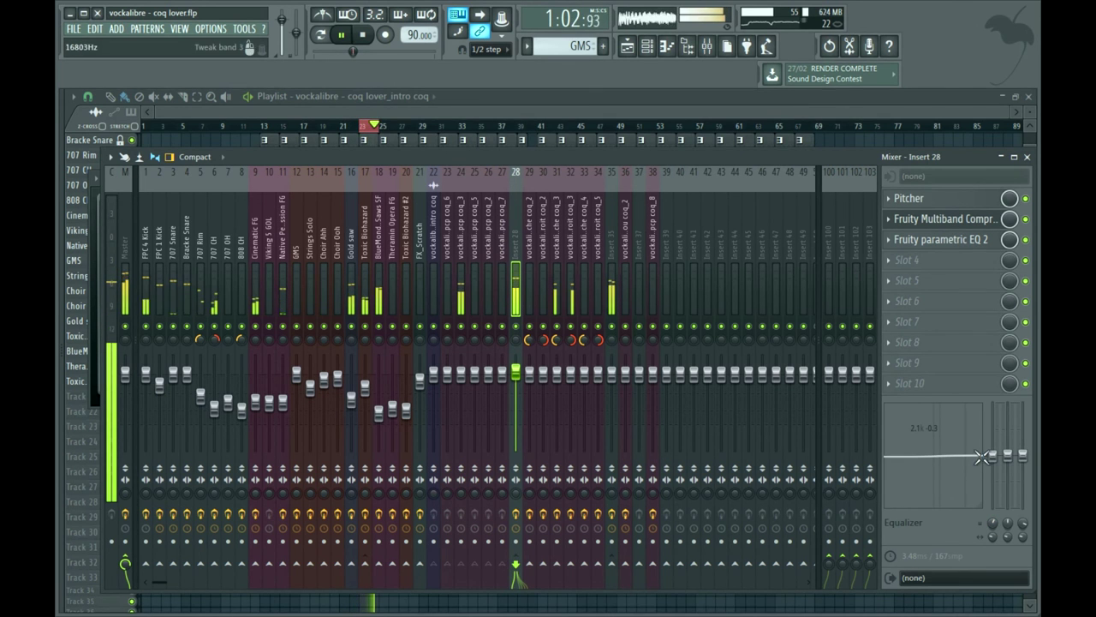
{"action": "left_click", "coordinate": [375, 123]}
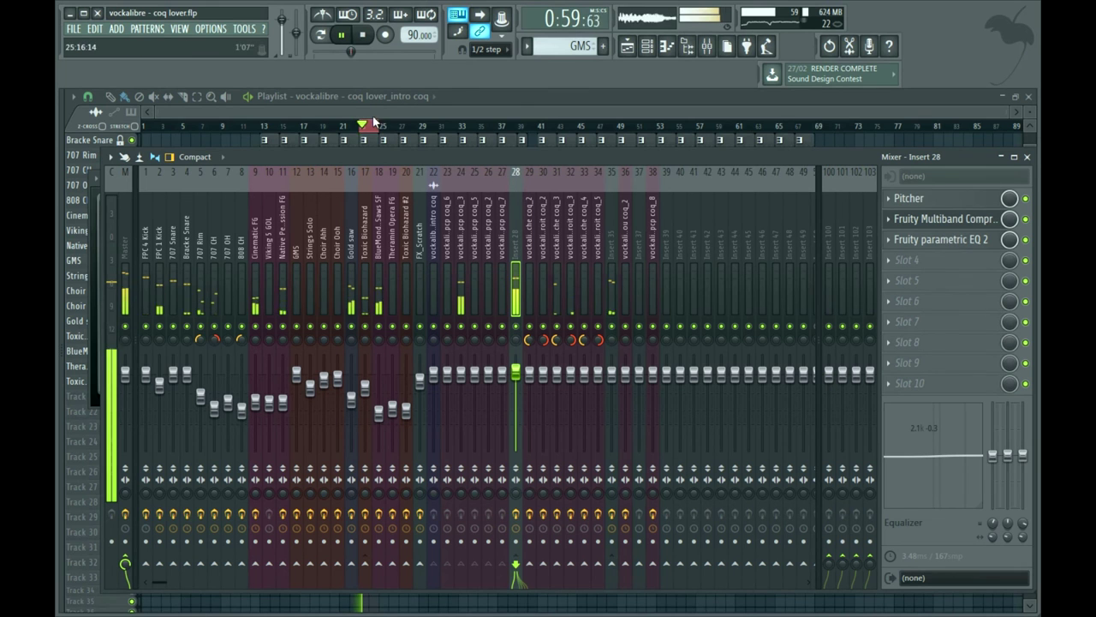
- Try a low-shelf boost of about 4.1 dB near 2.4 kHz in Insert 35's built-in equalizer and return it to 0 dB
{"action": "left_click", "coordinate": [610, 248]}
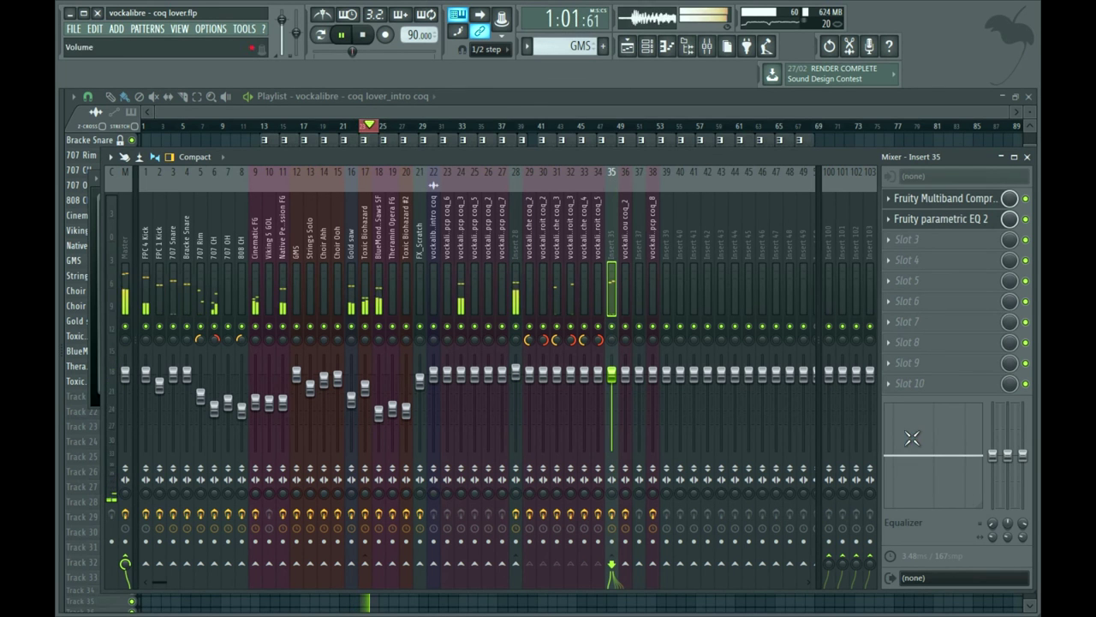
{"action": "left_click_drag", "start_coordinate": [992, 455], "coordinate": [992, 444]}
{"action": "left_click_drag", "start_coordinate": [991, 528], "coordinate": [993, 502]}
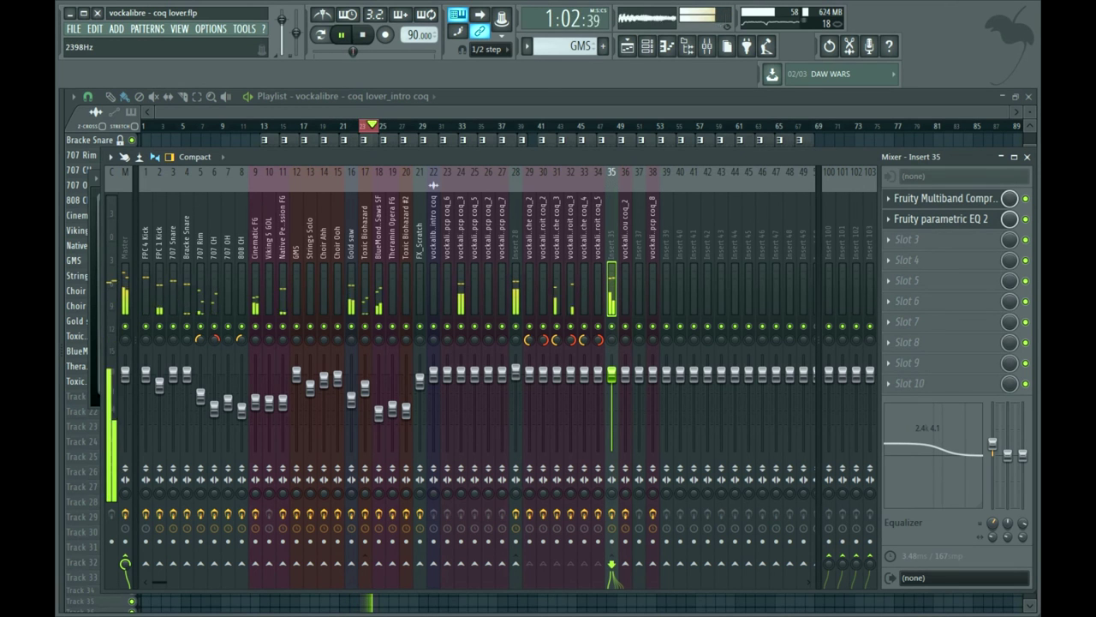
{"action": "left_click_drag", "start_coordinate": [992, 442], "coordinate": [993, 454]}
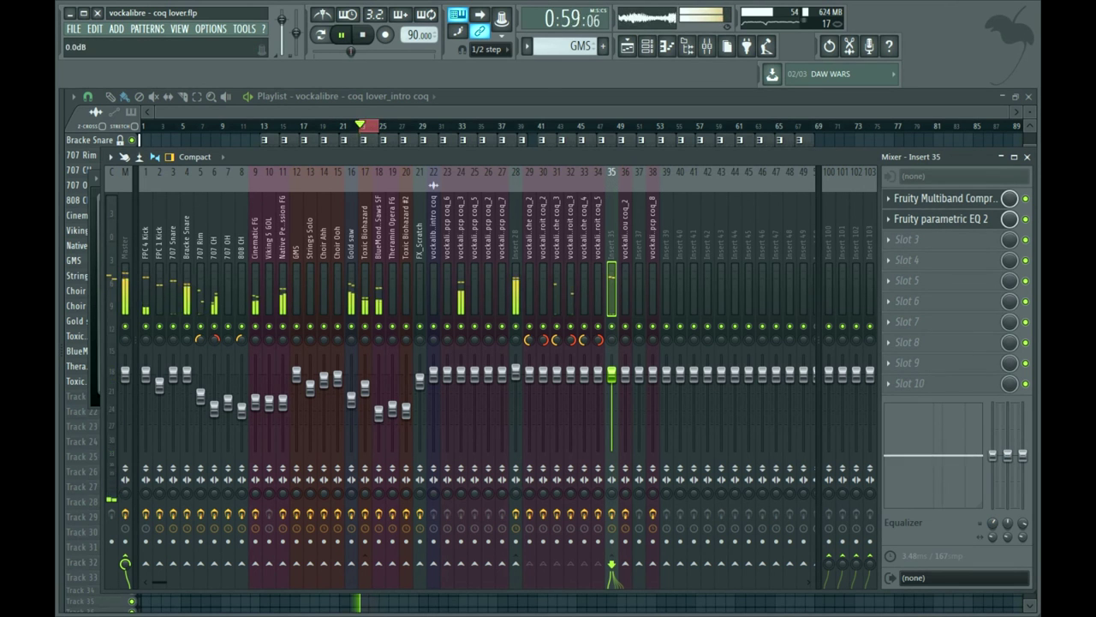
- Select the "ou ou ou" vocal on track 36, loop bars 29 to 32 in the playlist, and listen to it before stopping playback
{"action": "left_click", "coordinate": [627, 257]}
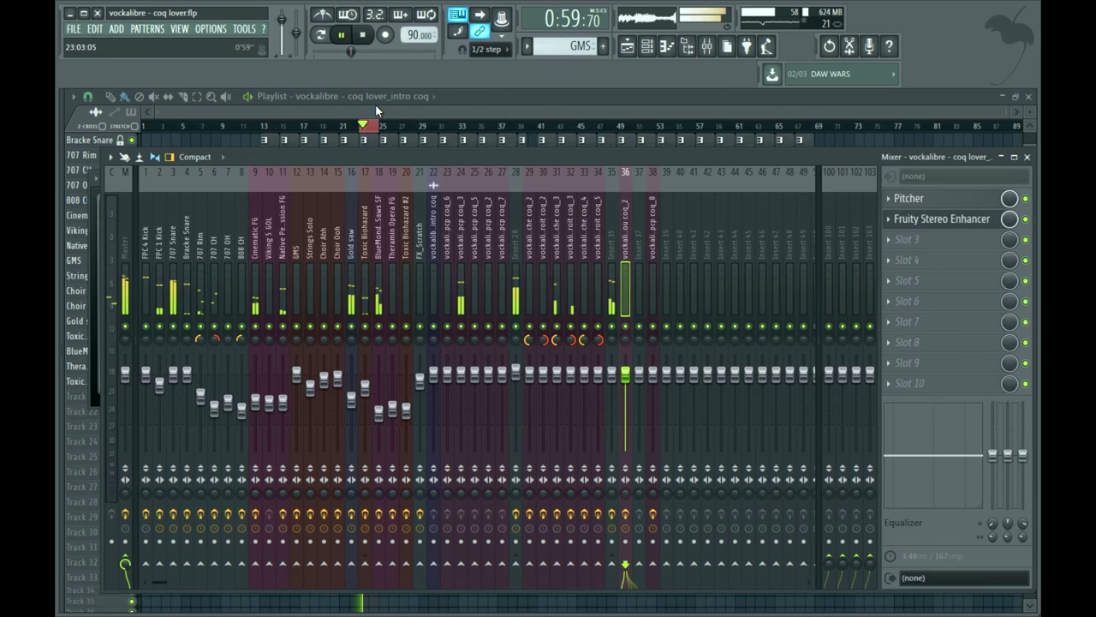
{"action": "key", "text": "F9"}
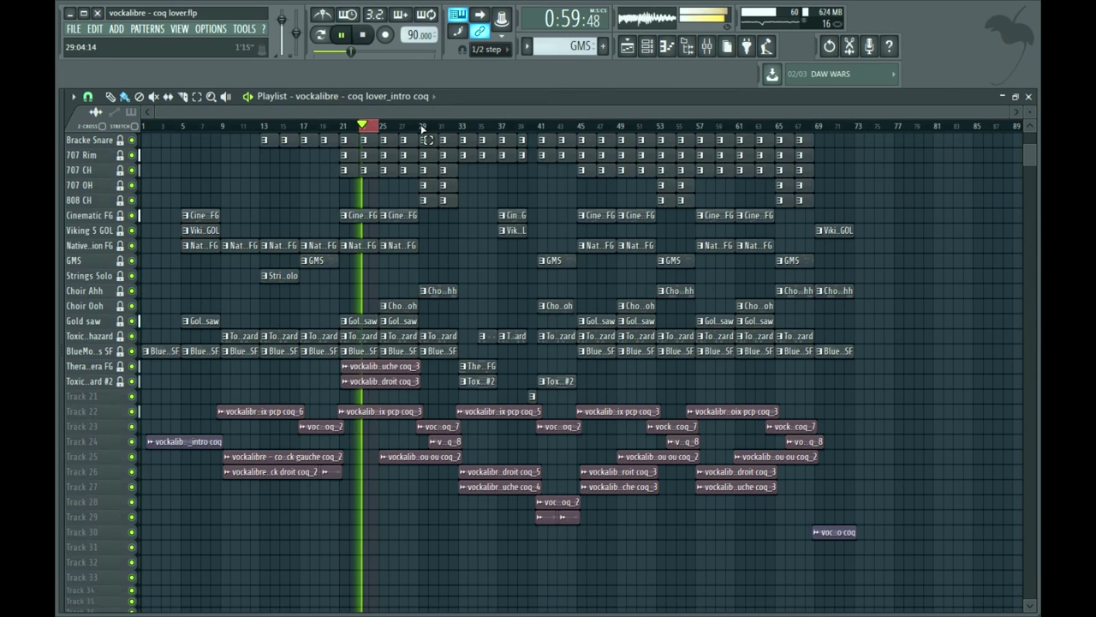
{"action": "left_click_drag", "start_coordinate": [419, 127], "coordinate": [459, 126]}
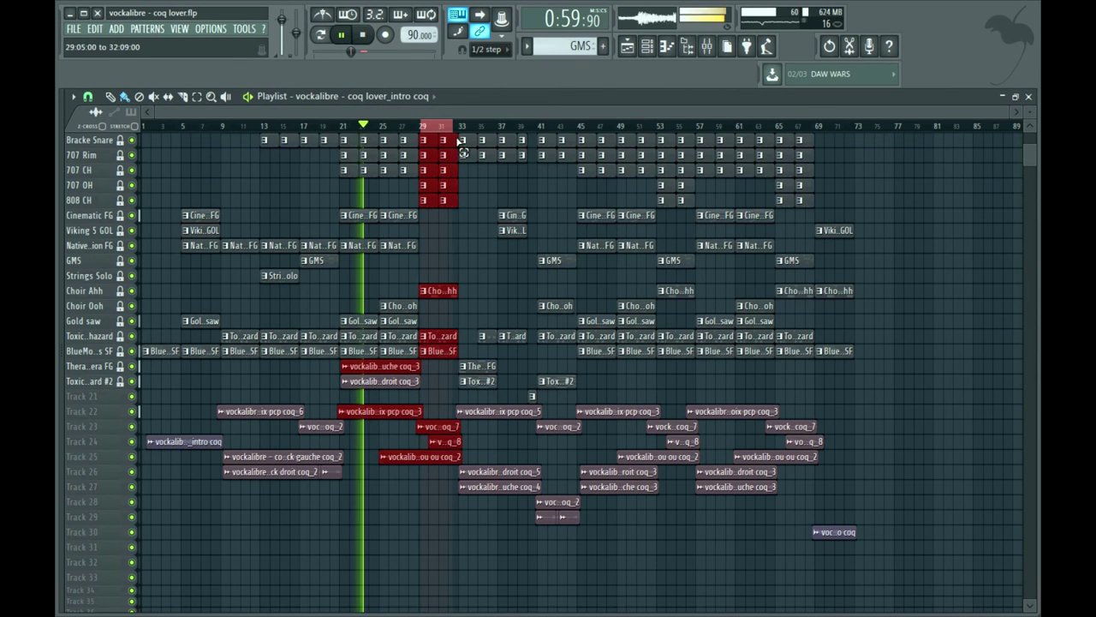
{"action": "left_click", "coordinate": [712, 50]}
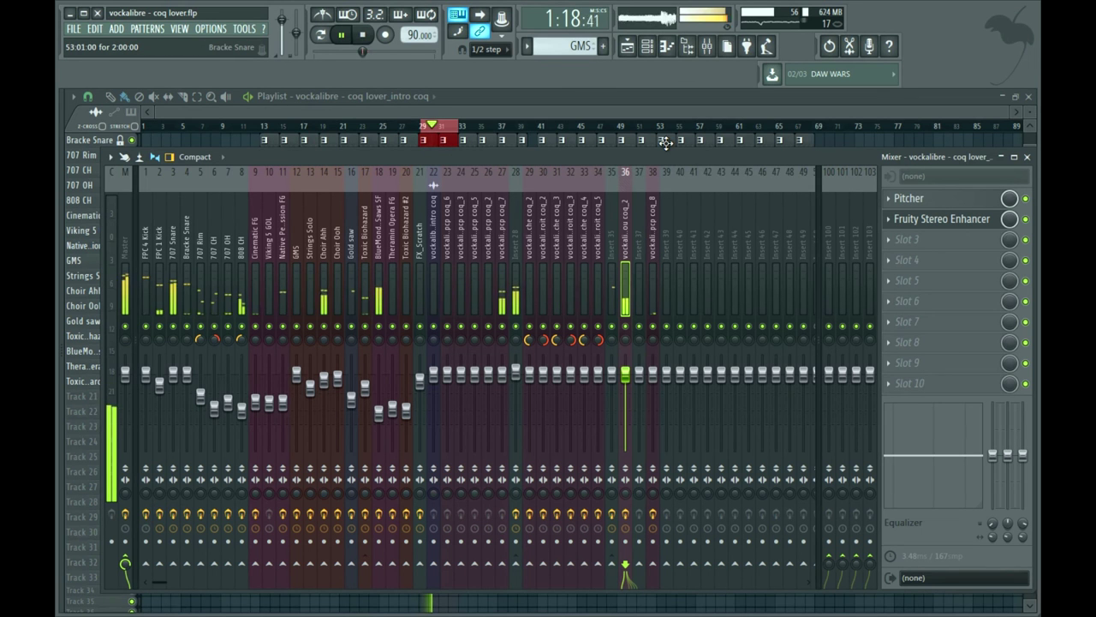
{"action": "key", "text": "space"}
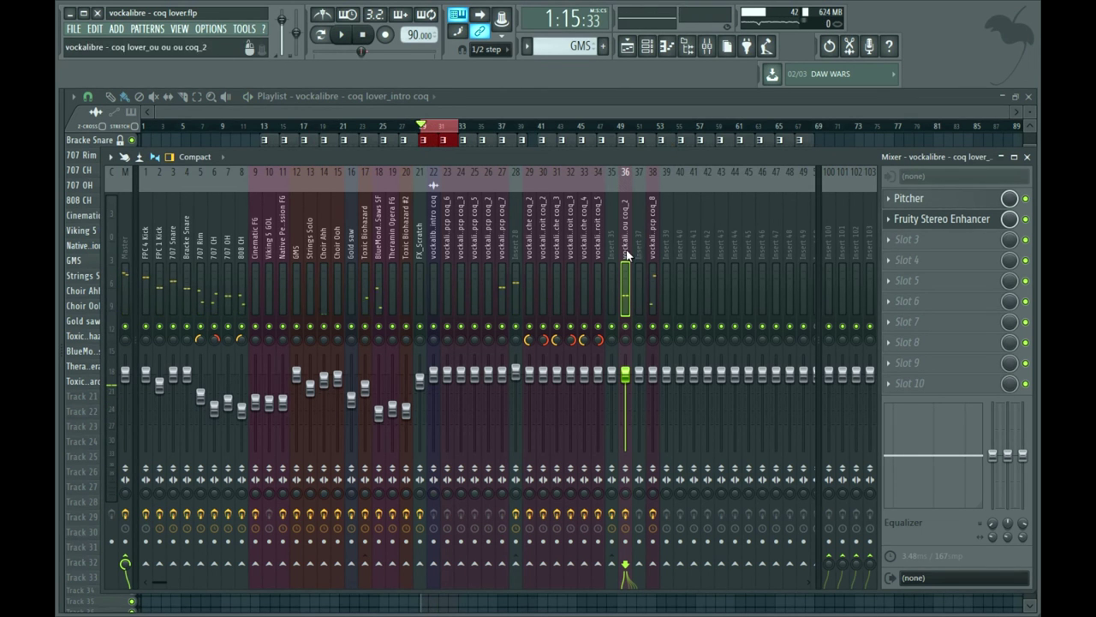
- Check the Pitcher and Fruity Stereo Enhancer settings on the "ou ou ou" vocal track 36
{"action": "left_click", "coordinate": [947, 219]}
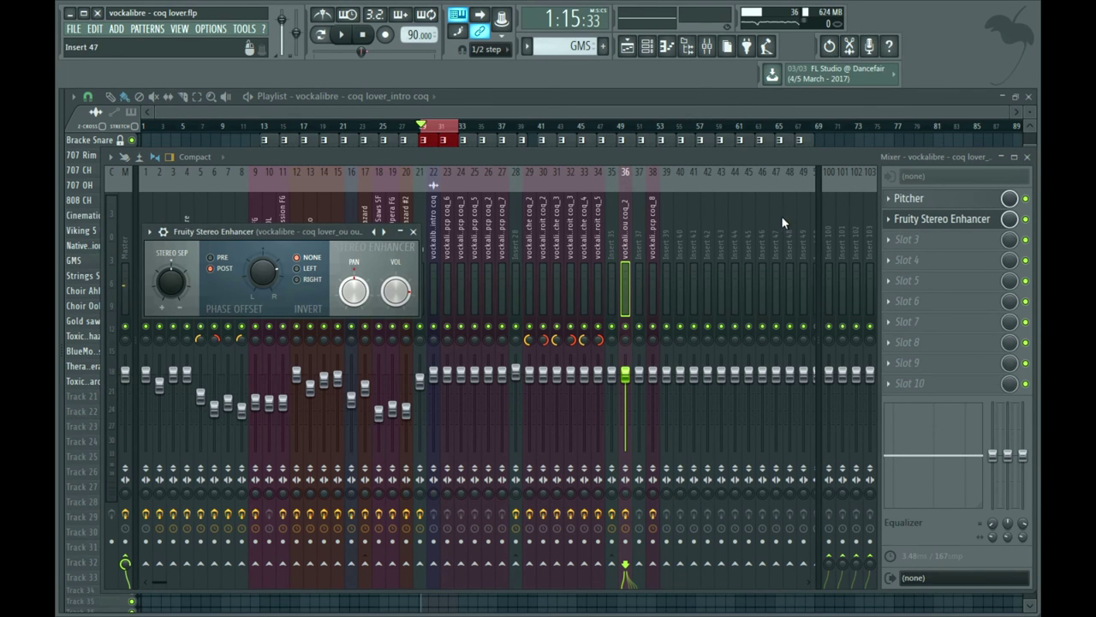
{"action": "left_click", "coordinate": [946, 199]}
{"action": "left_click", "coordinate": [946, 198]}
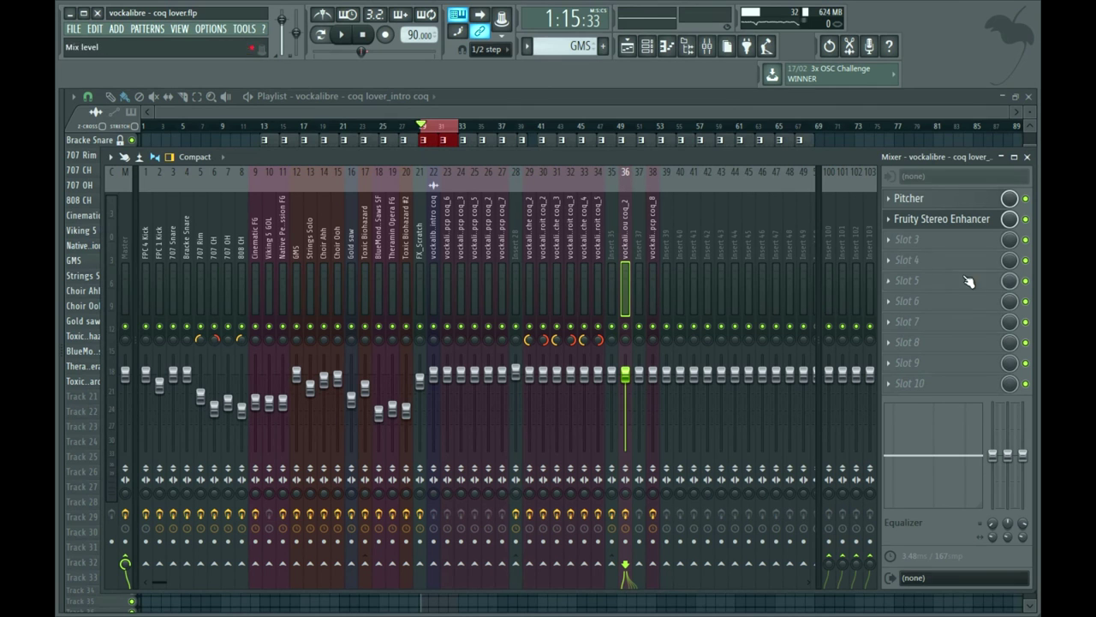
{"action": "left_click", "coordinate": [933, 221]}
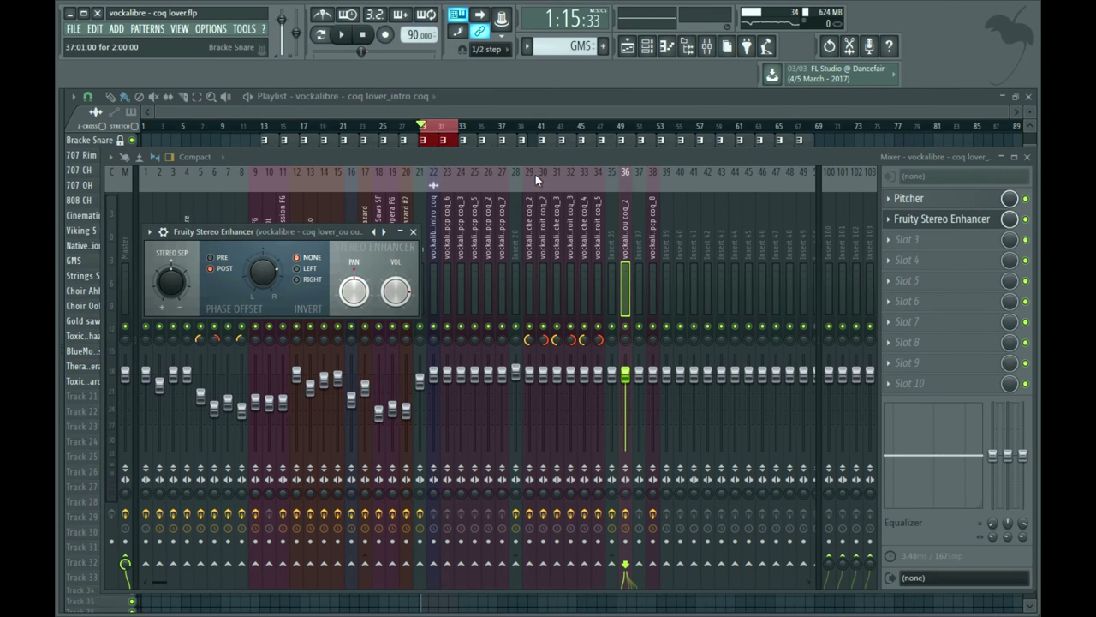
{"action": "left_click", "coordinate": [625, 262]}
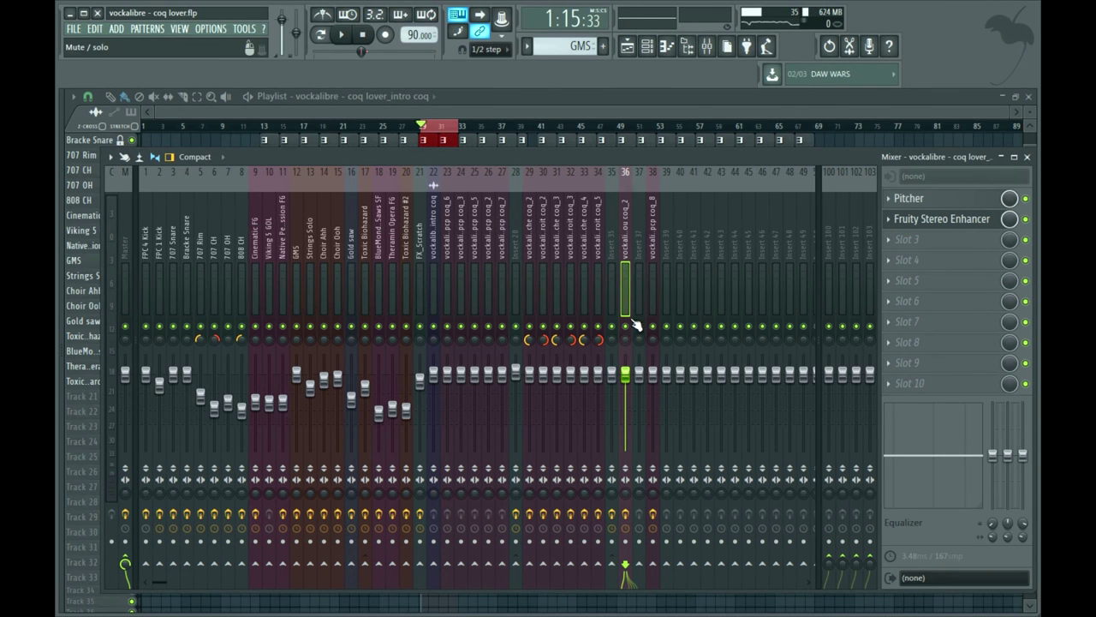
- Solo track 36, compare its sound with the Fruity Stereo Enhancer on and bypassed, and unsolo it with the effect enabled
{"action": "right_click", "coordinate": [627, 328]}
{"action": "key", "text": "space"}
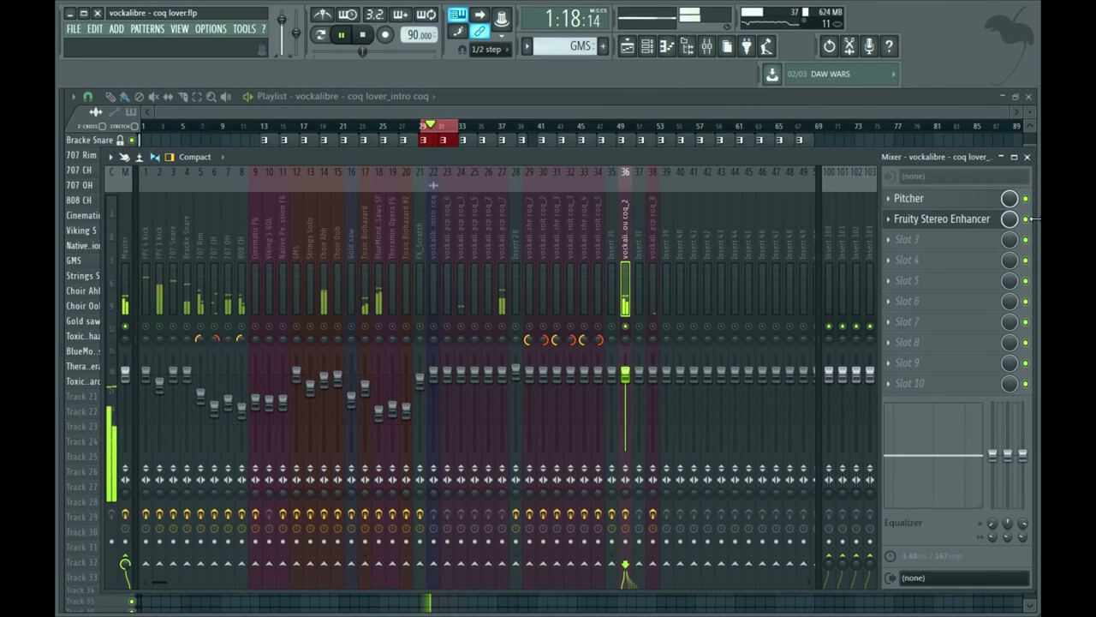
{"action": "left_click", "coordinate": [1025, 220]}
{"action": "key", "text": "space"}
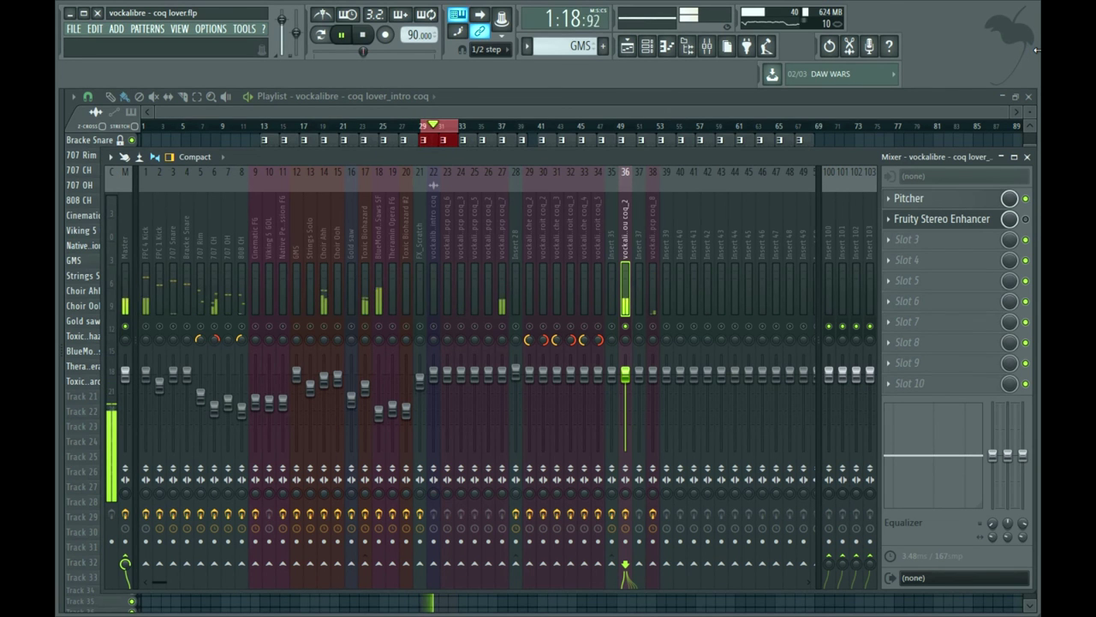
{"action": "key", "text": "space"}
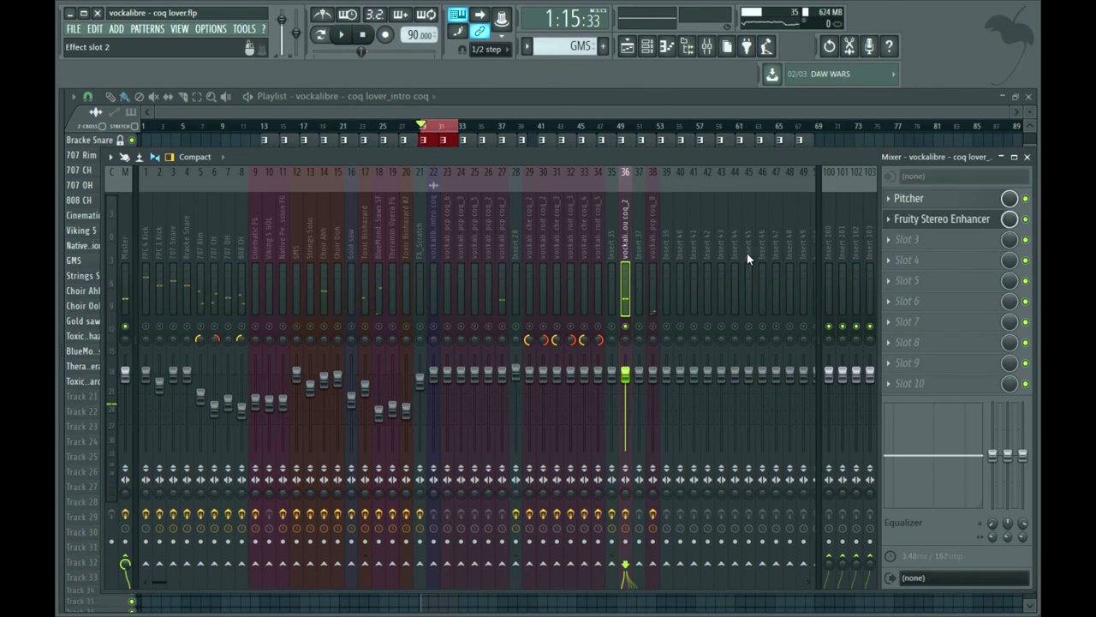
{"action": "right_click", "coordinate": [626, 328]}
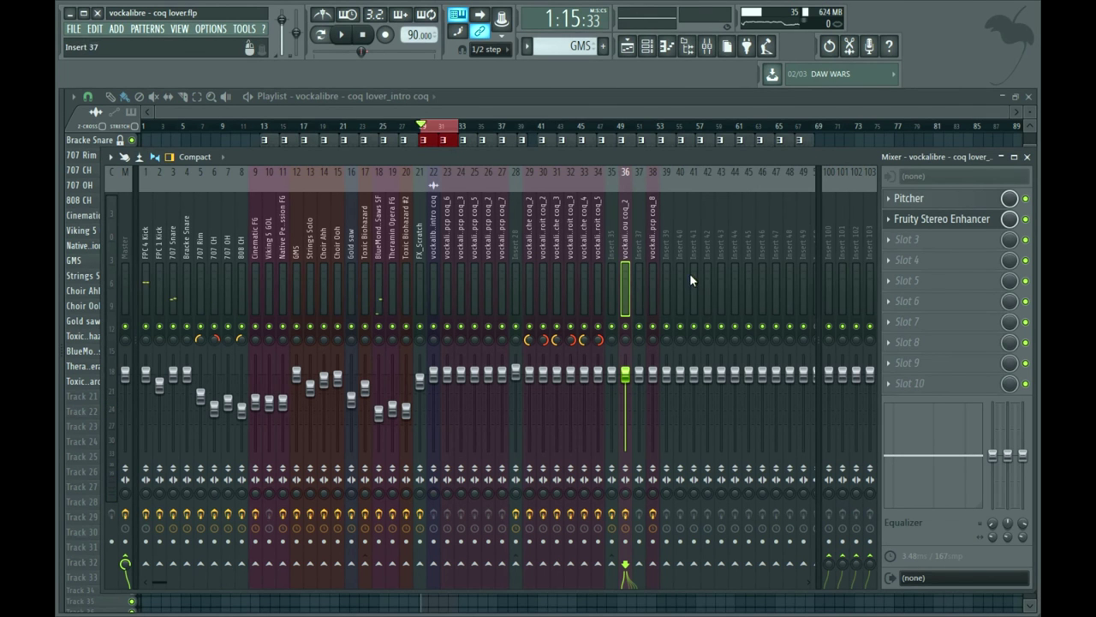
- Load Fruity Limiter into the third effect slot of track 36 and audition the vocal in the loop
{"action": "left_click", "coordinate": [894, 244]}
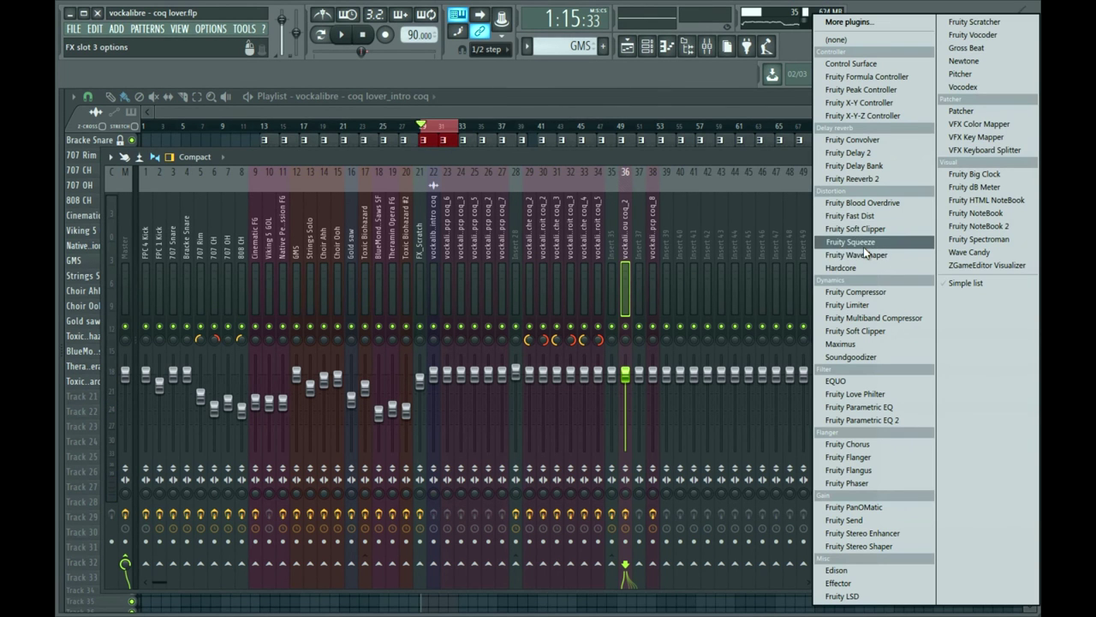
{"action": "left_click", "coordinate": [856, 305]}
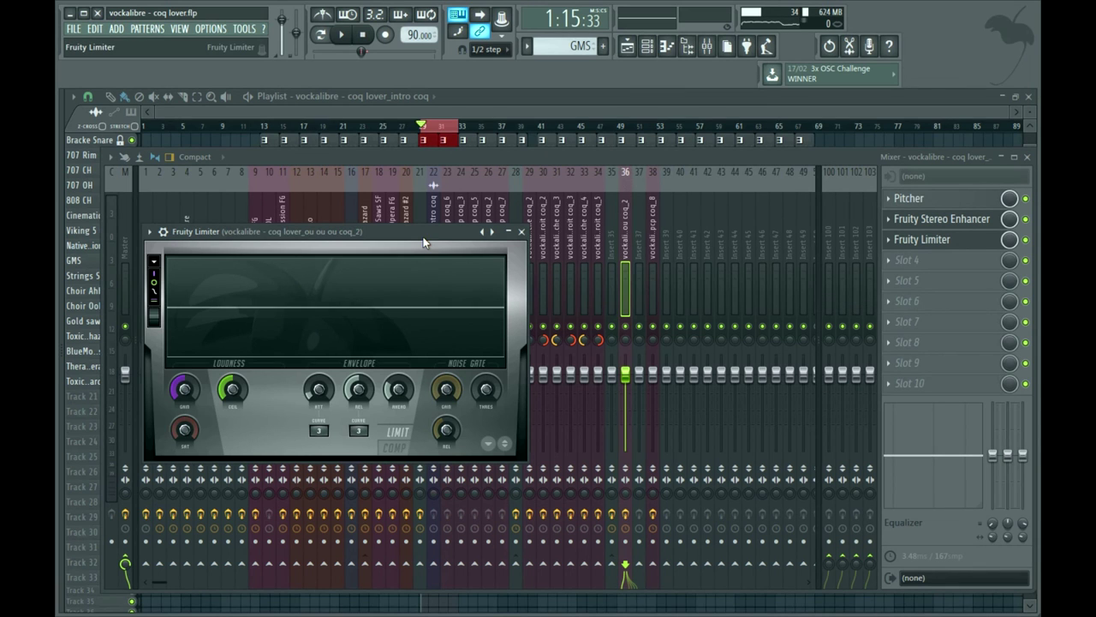
{"action": "key", "text": "space"}
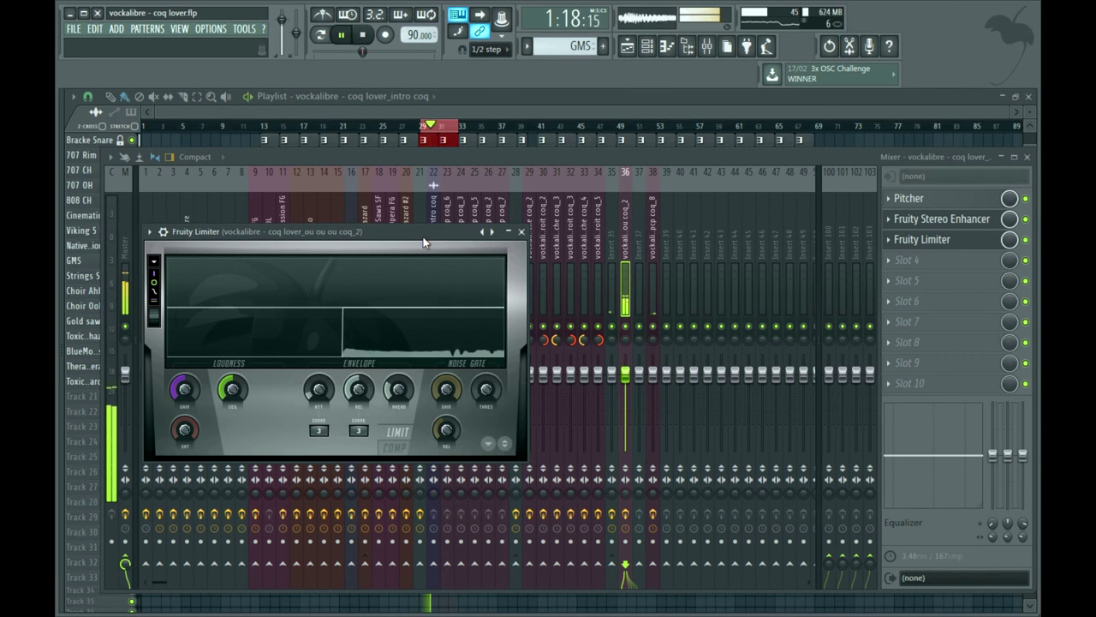
{"action": "key", "text": "space"}
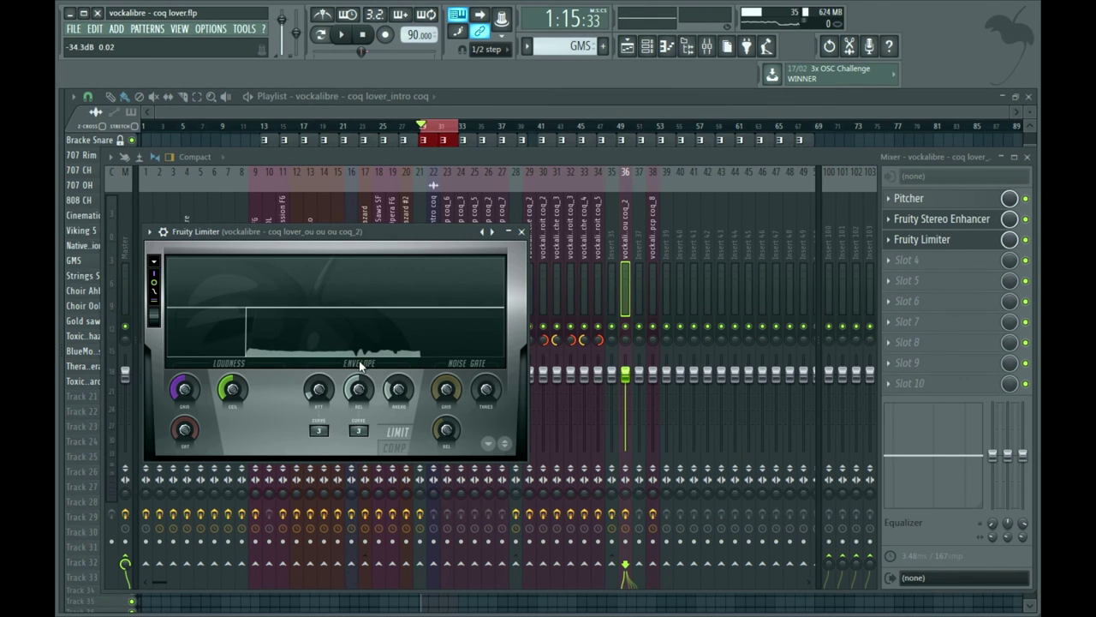
- Replace the Fruity Limiter on track 36 with Fruity Reeverb 2 and raise the track's fader to 114% during playback
{"action": "left_click", "coordinate": [891, 245]}
{"action": "mouse_move", "coordinate": [908, 253]}
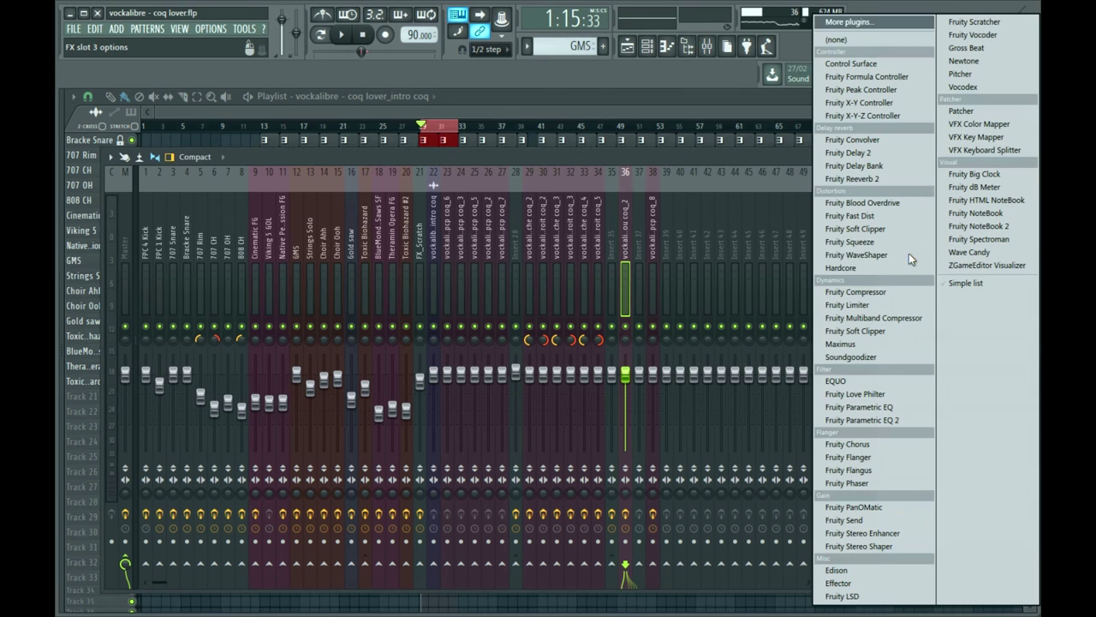
{"action": "left_click", "coordinate": [873, 179]}
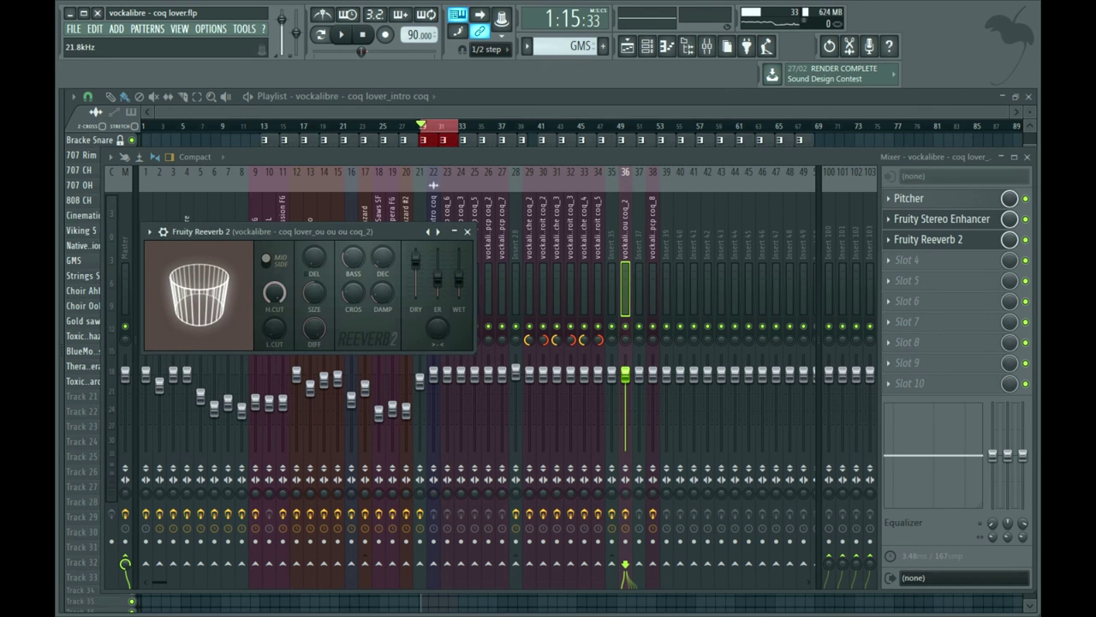
{"action": "left_click", "coordinate": [341, 38]}
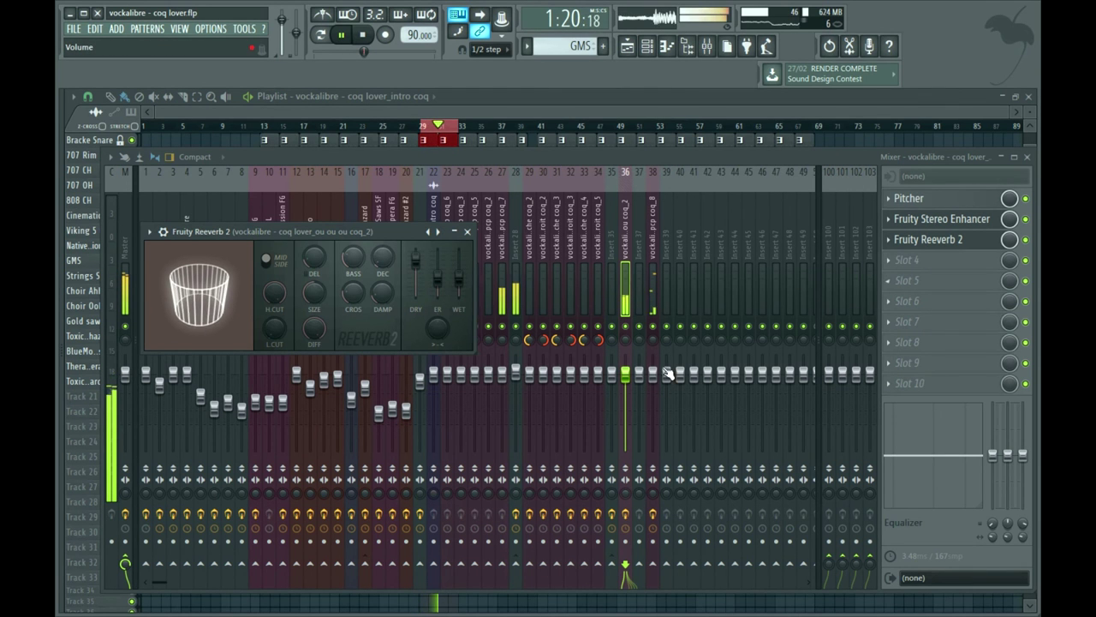
{"action": "left_click_drag", "start_coordinate": [626, 374], "coordinate": [626, 367]}
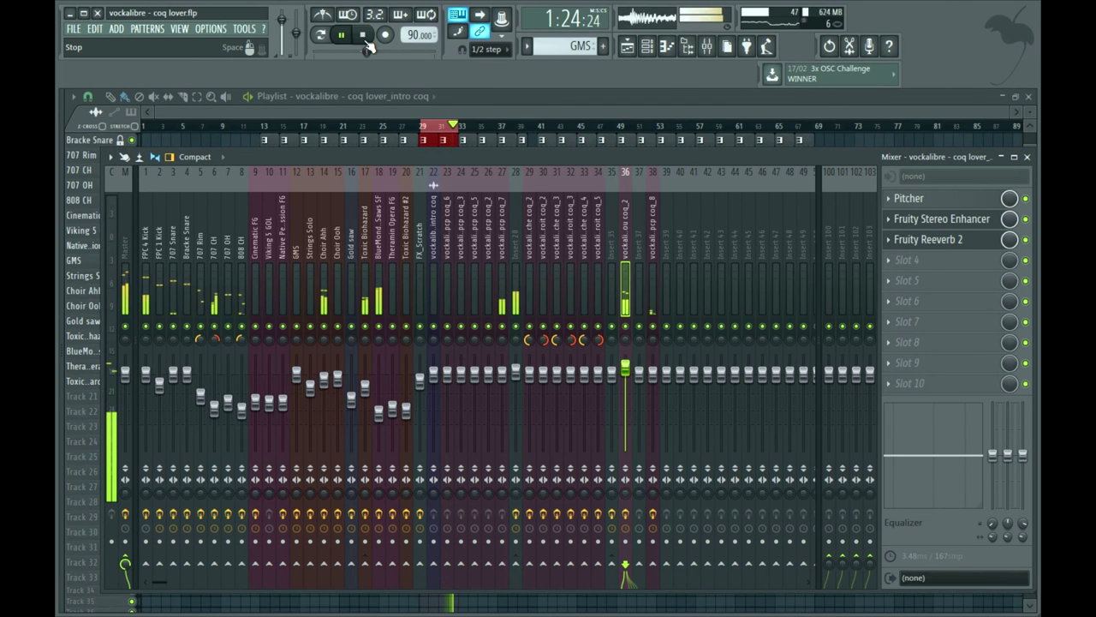
{"action": "left_click_drag", "start_coordinate": [626, 369], "coordinate": [626, 364]}
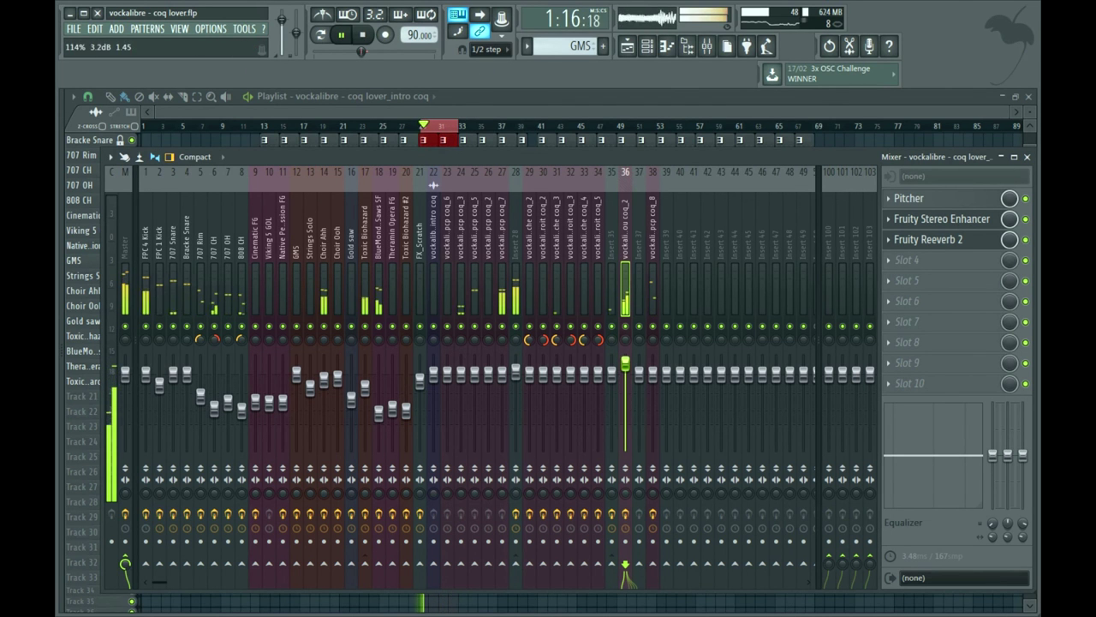
- Load Fruity Parametric EQ 2 into track 36's fourth effect slot, boosting band 4 by 2.1 dB at 335 Hz and band 6 in the highs
{"action": "left_click", "coordinate": [891, 262]}
{"action": "left_click", "coordinate": [891, 418]}
{"action": "left_click_drag", "start_coordinate": [315, 360], "coordinate": [291, 349]}
{"action": "left_click_drag", "start_coordinate": [375, 360], "coordinate": [401, 347]}
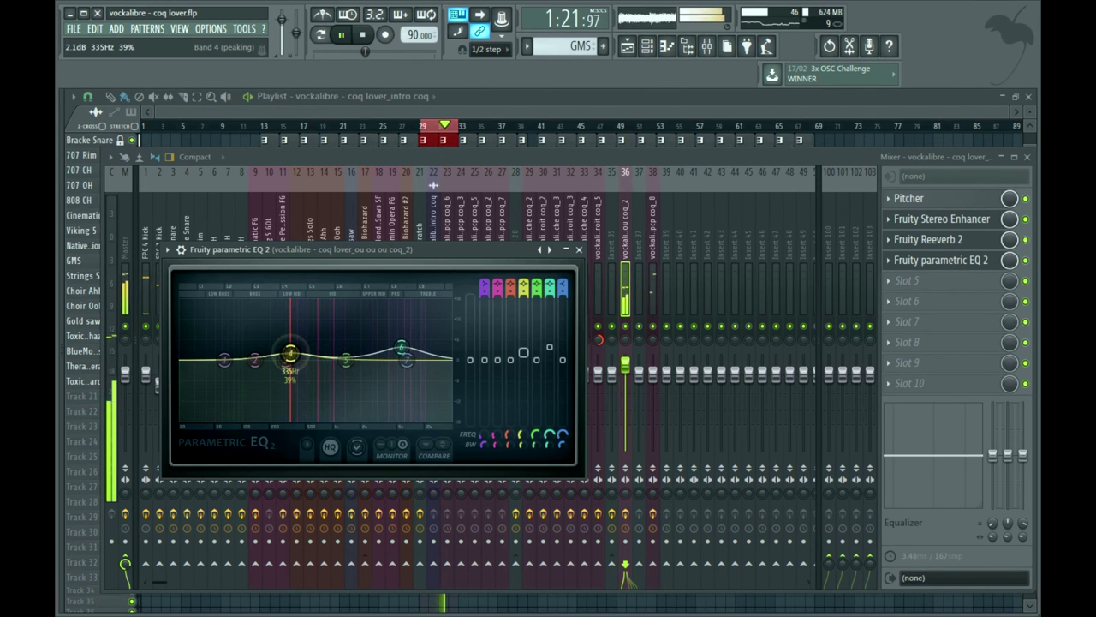
- Make band 1 of track 36's EQ a steep high-pass at about 123 Hz and set the track's fader to 111%
{"action": "scroll", "coordinate": [482, 286], "scroll_direction": "down", "scroll_amount": 2}
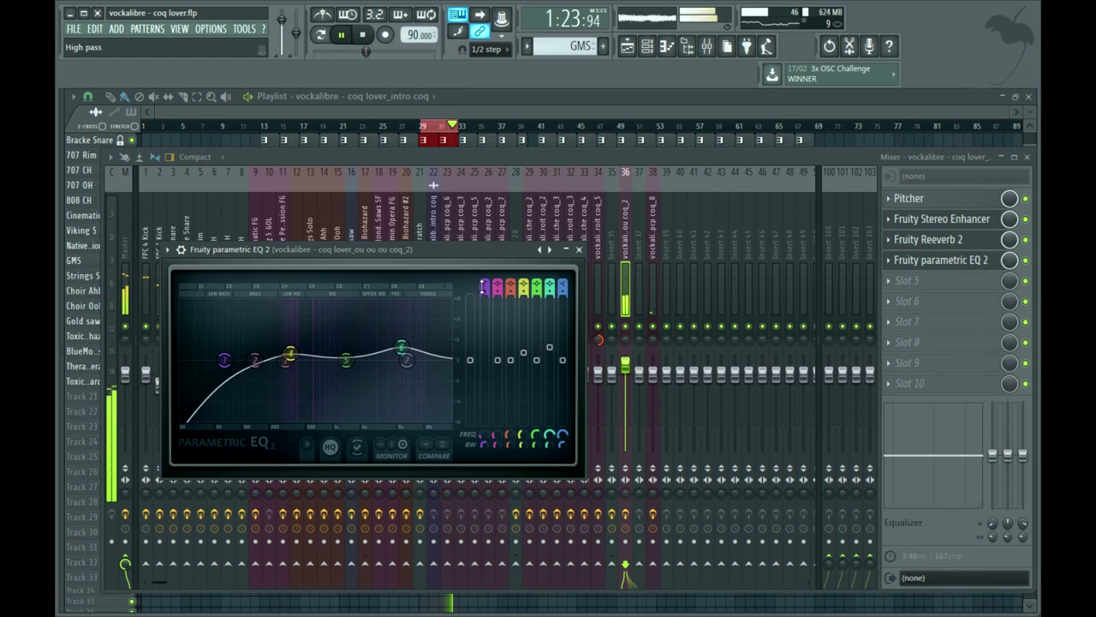
{"action": "left_click_drag", "start_coordinate": [481, 291], "coordinate": [483, 304]}
{"action": "left_click_drag", "start_coordinate": [228, 361], "coordinate": [254, 363]}
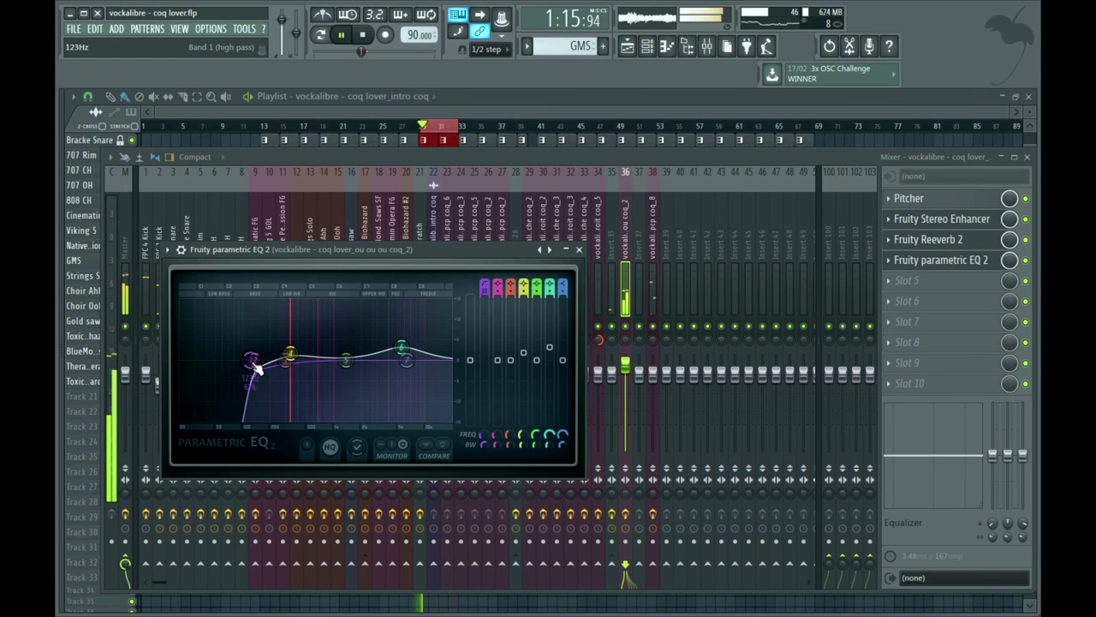
{"action": "left_click", "coordinate": [631, 370]}
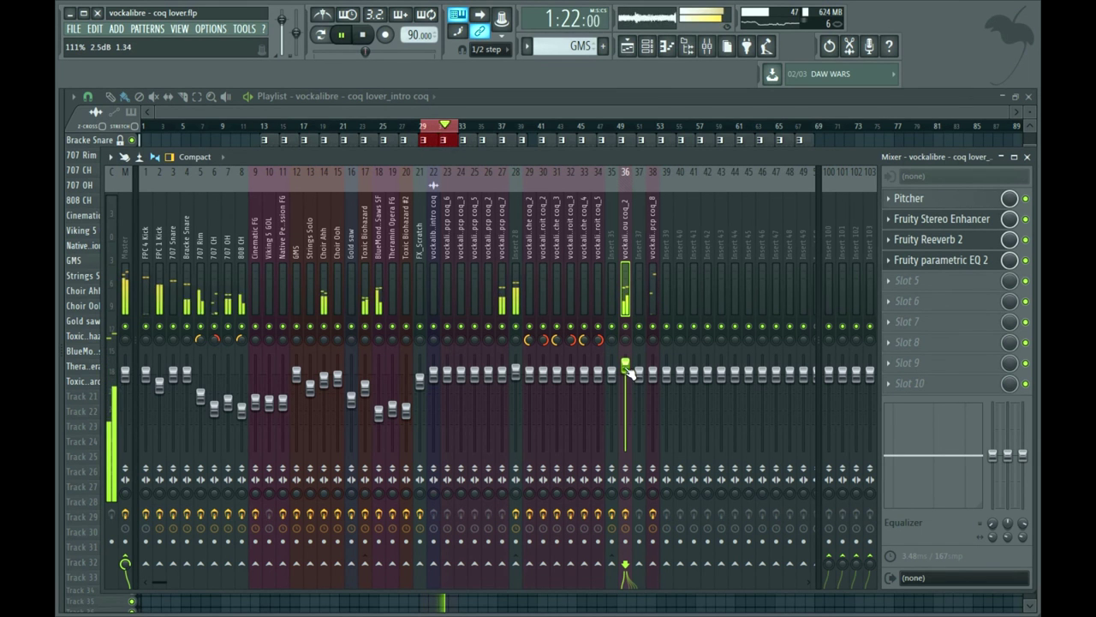
- Solo the "voix pcp coq_8" vocal on track 38 and loop the second half of bar 32 in the playlist
{"action": "left_click", "coordinate": [649, 247]}
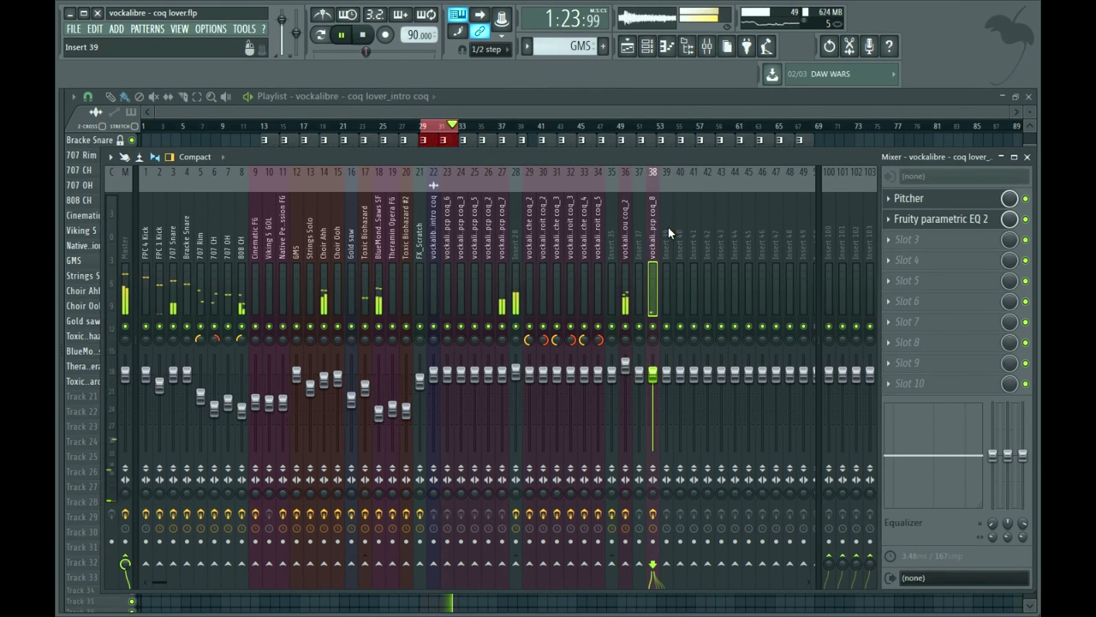
{"action": "key", "text": "space"}
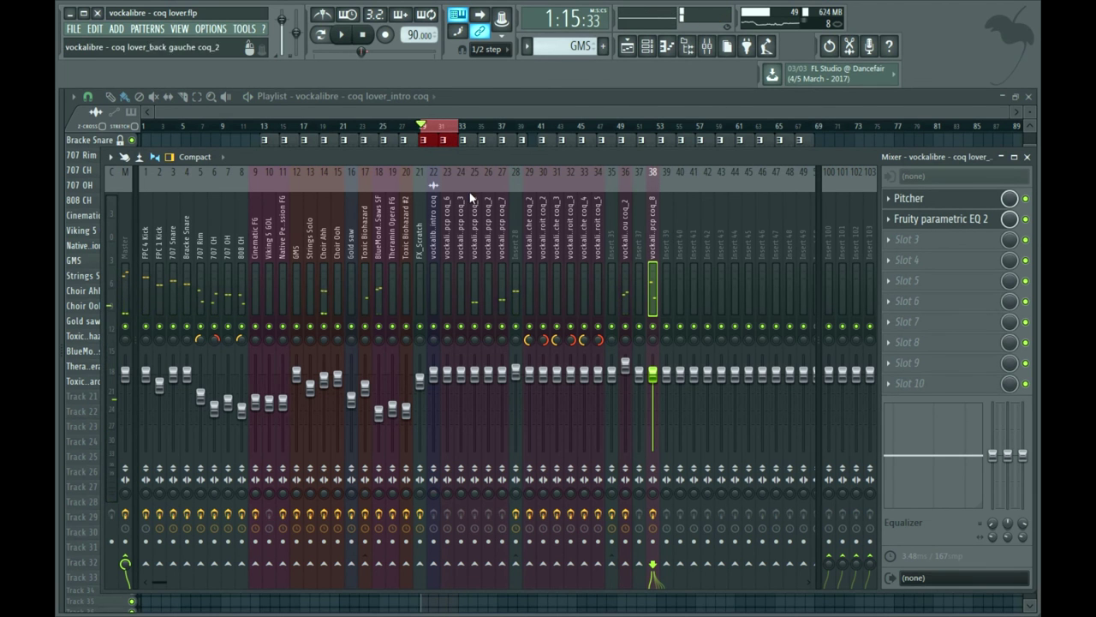
{"action": "right_click", "coordinate": [652, 327]}
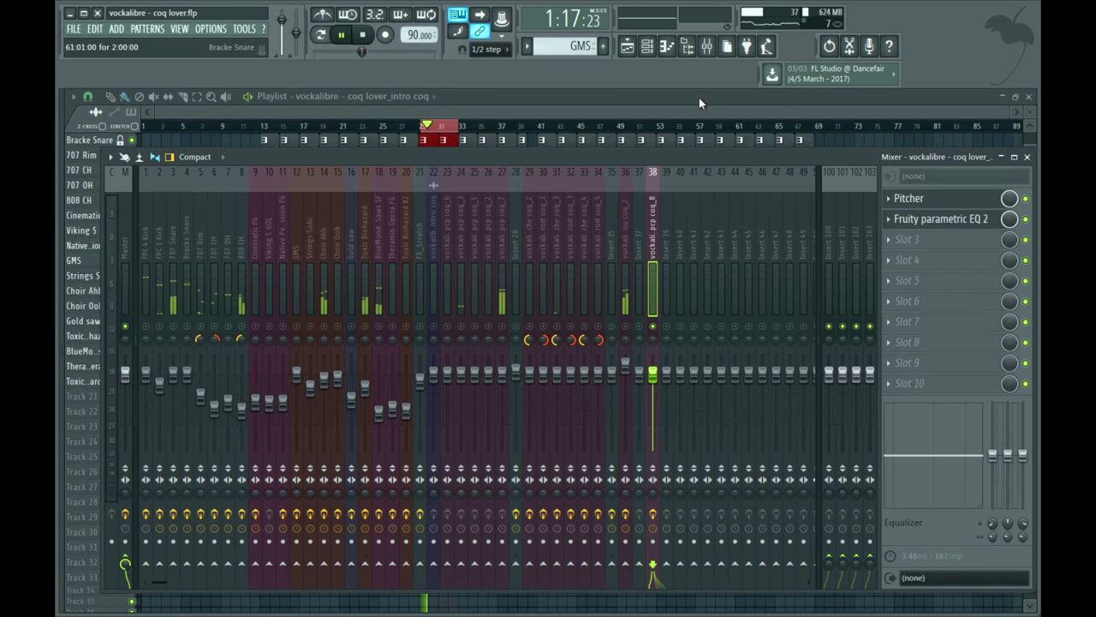
{"action": "key", "text": "F9"}
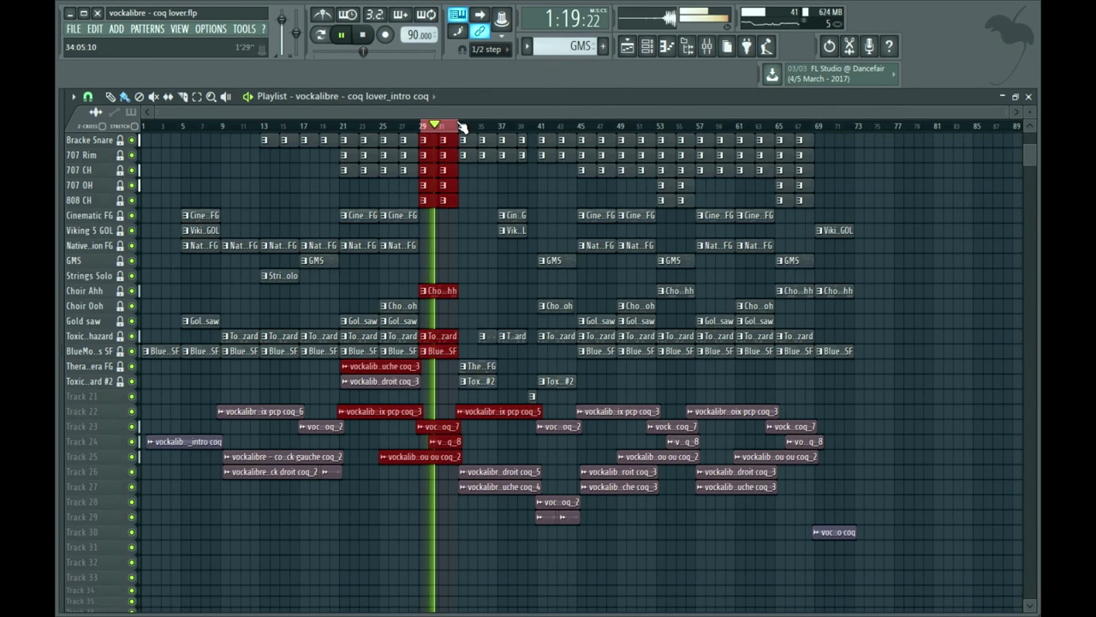
{"action": "scroll", "coordinate": [459, 126], "scroll_direction": "up", "scroll_amount": 4}
{"action": "scroll", "coordinate": [458, 131], "scroll_direction": "up", "scroll_amount": 3}
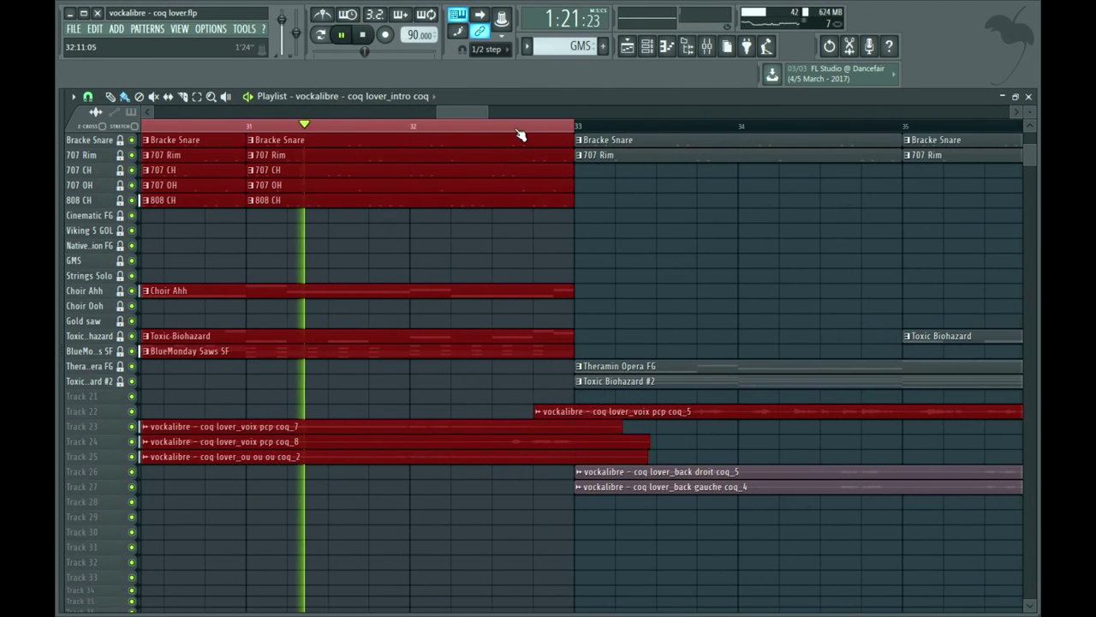
{"action": "left_click_drag", "start_coordinate": [480, 135], "coordinate": [557, 145]}
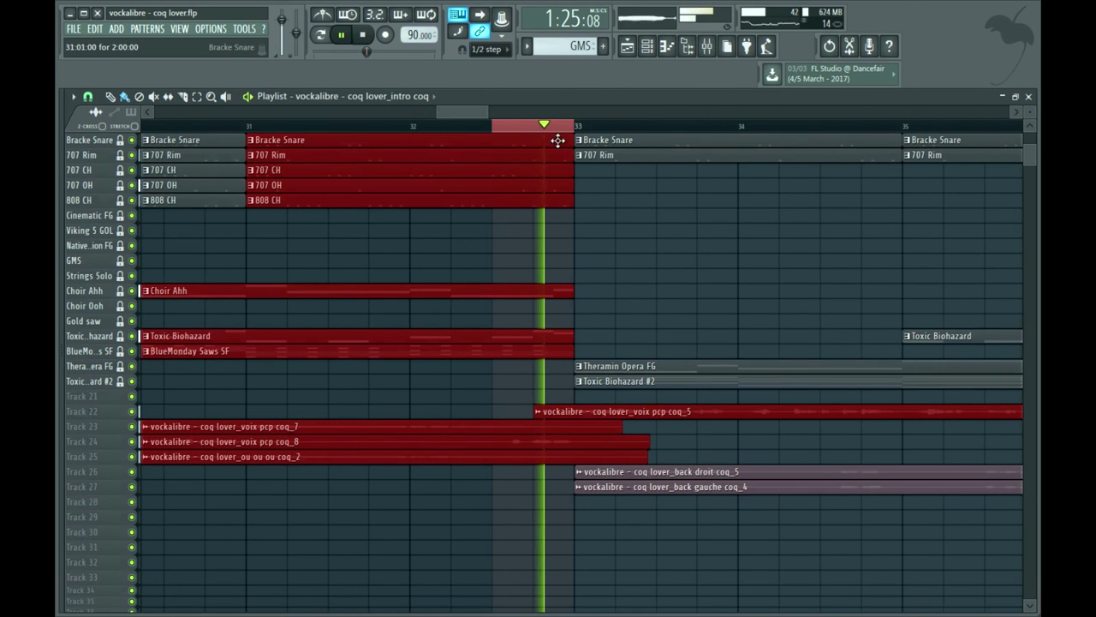
{"action": "left_click", "coordinate": [716, 49]}
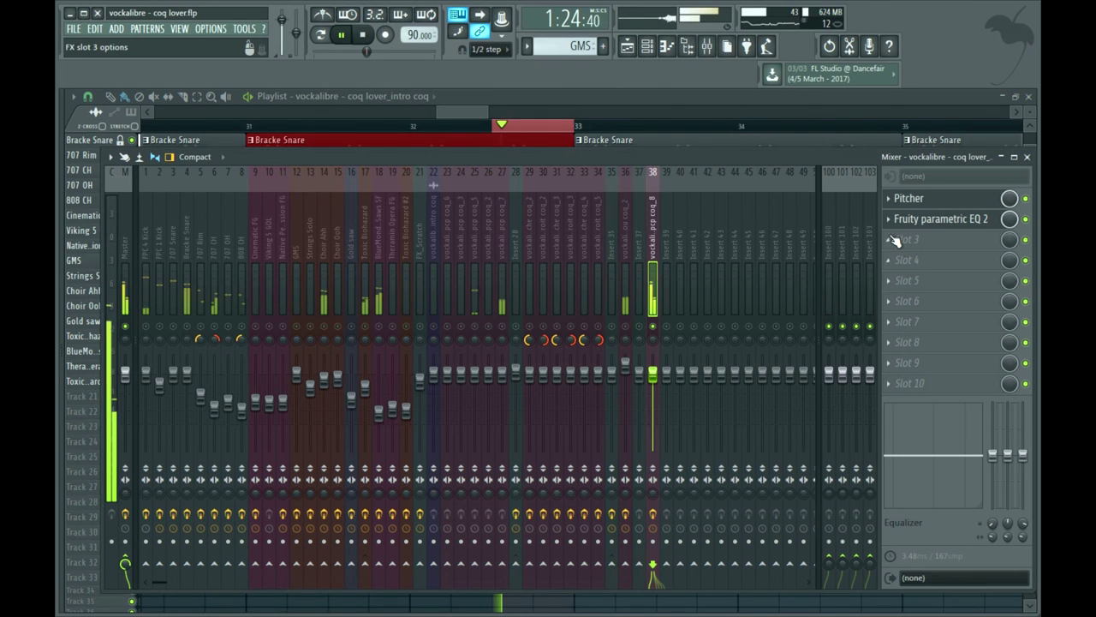
- In track 38's Fruity Parametric EQ 2, move the band 5 peak to about 3.1 kHz and shift the low-pass and high-pass cutoffs upward
{"action": "left_click", "coordinate": [946, 229]}
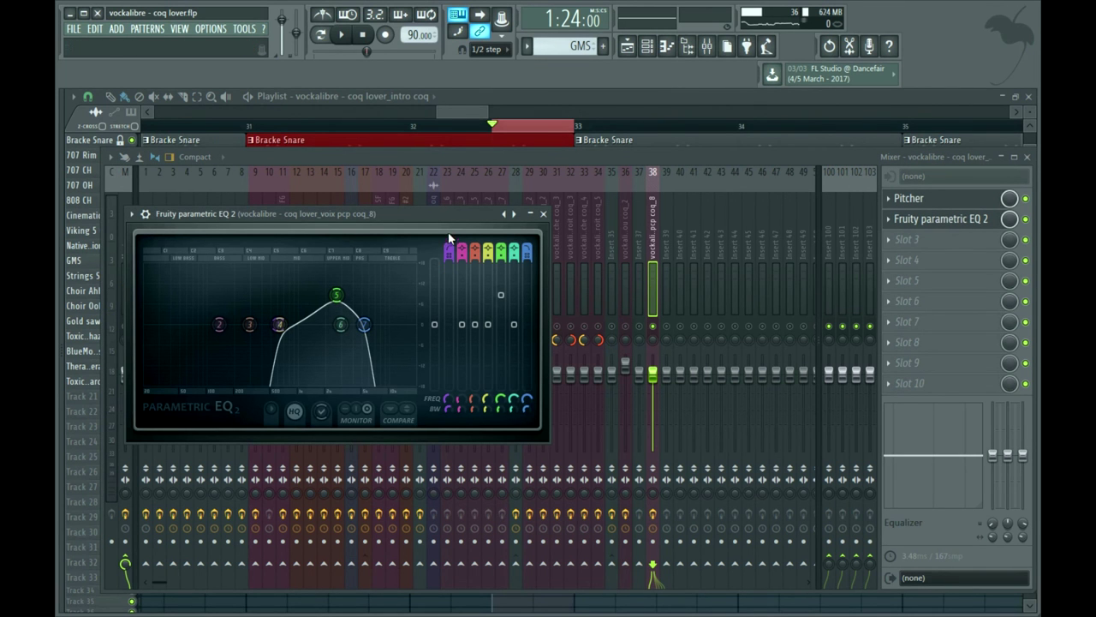
{"action": "left_click_drag", "start_coordinate": [337, 295], "coordinate": [345, 293]}
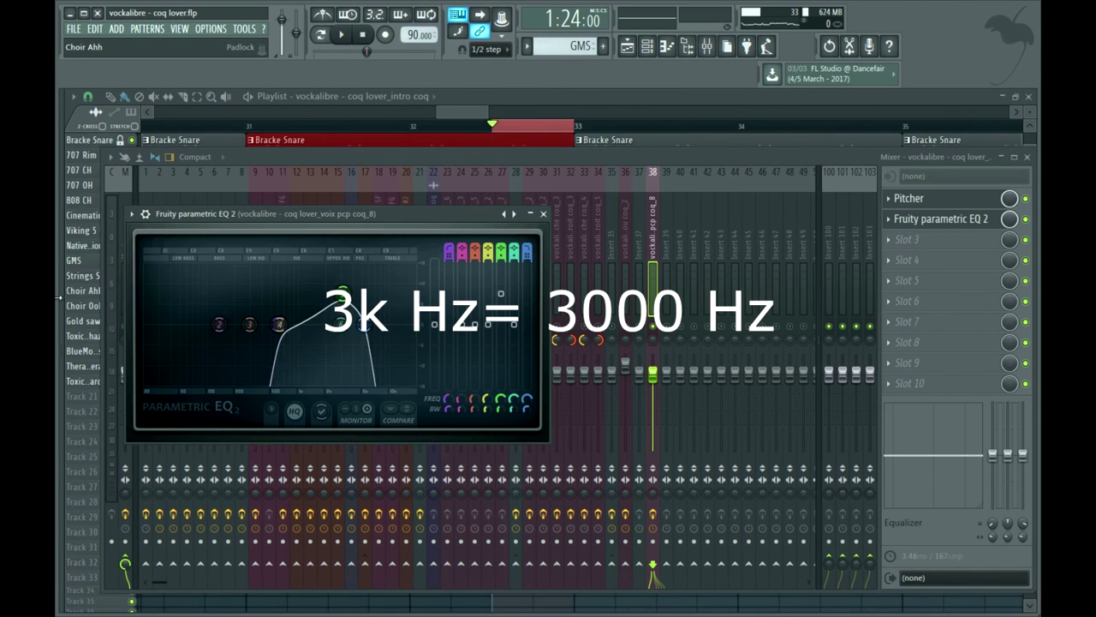
{"action": "scroll", "coordinate": [450, 249], "scroll_direction": "up", "scroll_amount": 2}
{"action": "scroll", "coordinate": [450, 249], "scroll_direction": "down", "scroll_amount": 4}
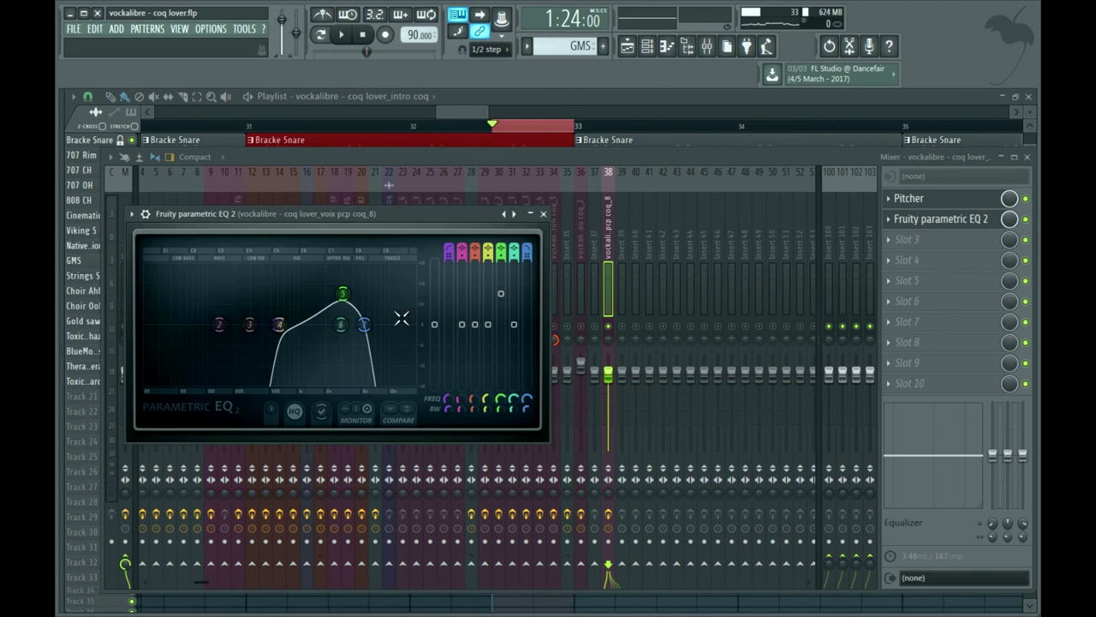
{"action": "left_click_drag", "start_coordinate": [364, 325], "coordinate": [389, 325]}
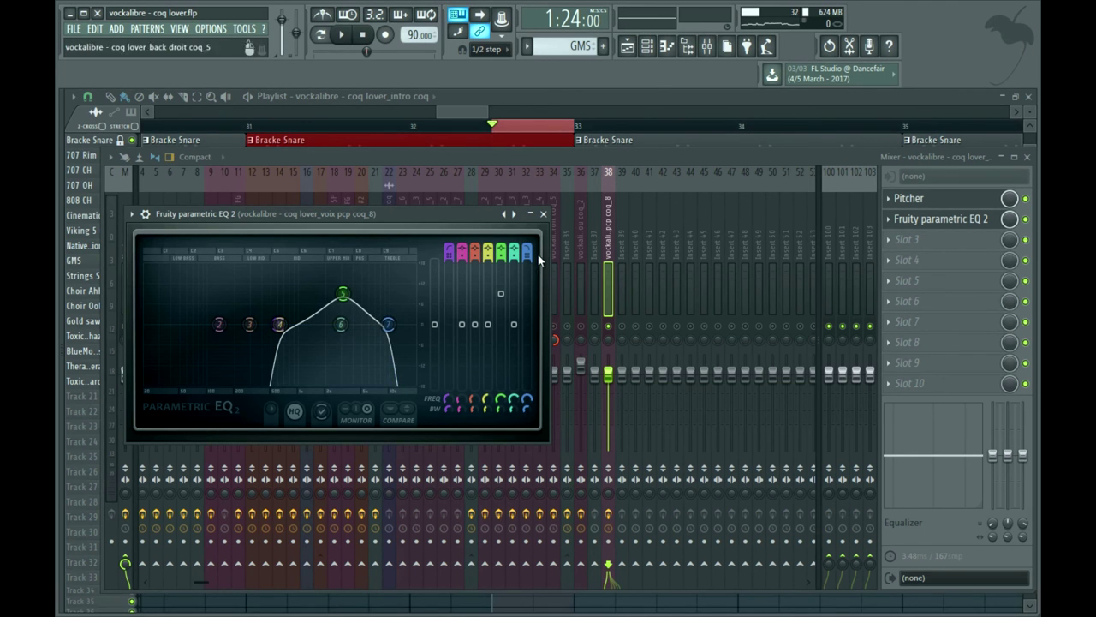
{"action": "left_click_drag", "start_coordinate": [389, 324], "coordinate": [384, 325]}
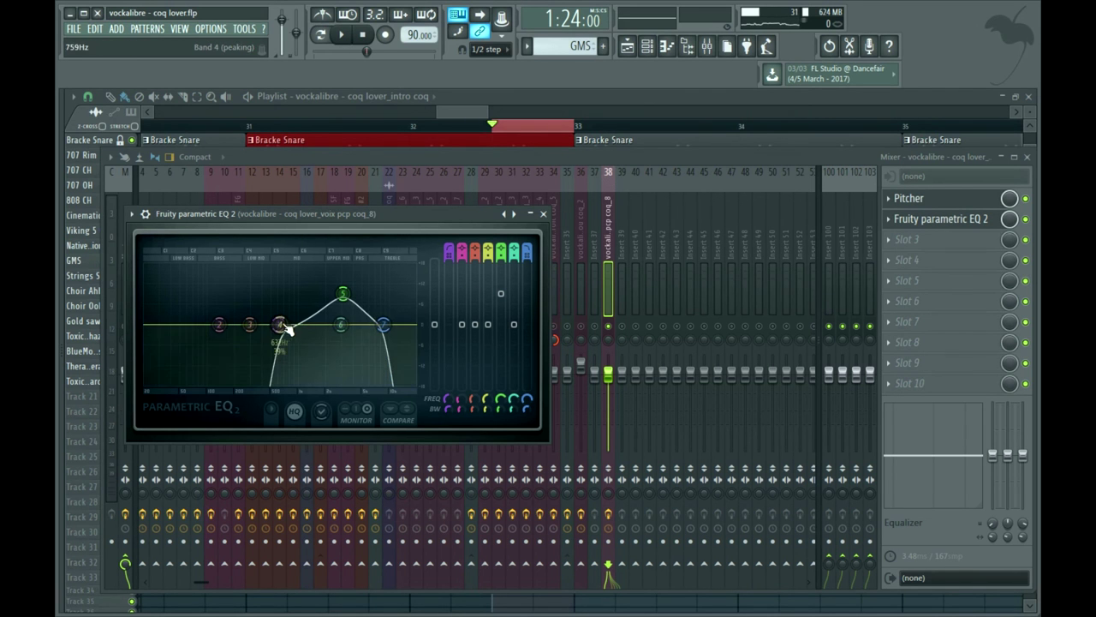
{"action": "left_click_drag", "start_coordinate": [279, 325], "coordinate": [282, 325]}
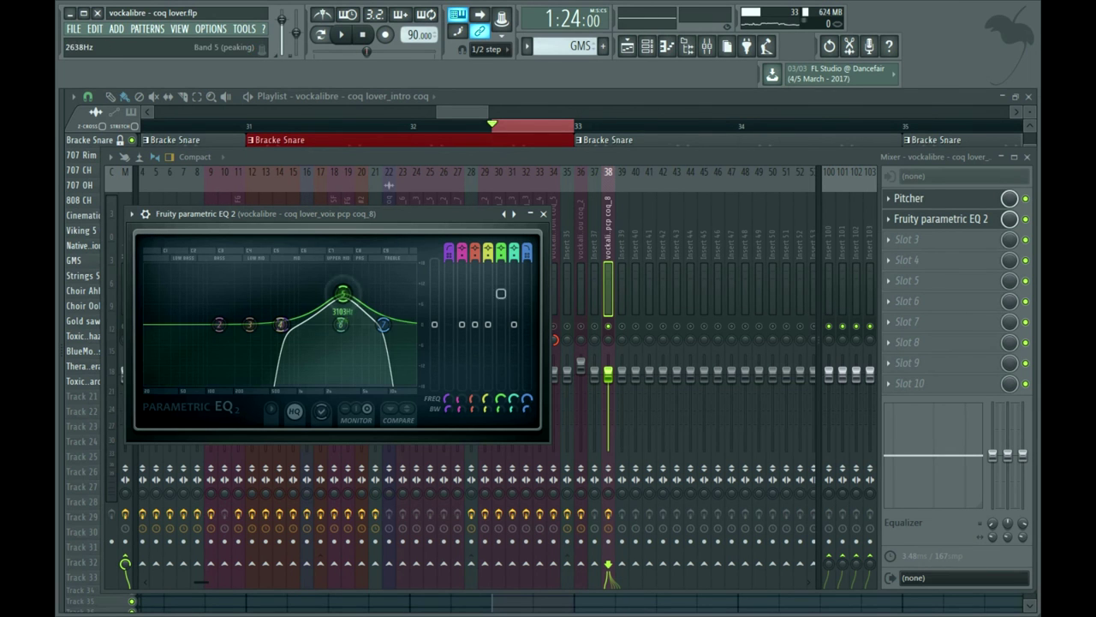
- Change band 5 of track 38's EQ to a high-pass, boost band 6 above it, and widen the passband with the outer cutoff bands
{"action": "scroll", "coordinate": [501, 247], "scroll_direction": "down", "scroll_amount": 4}
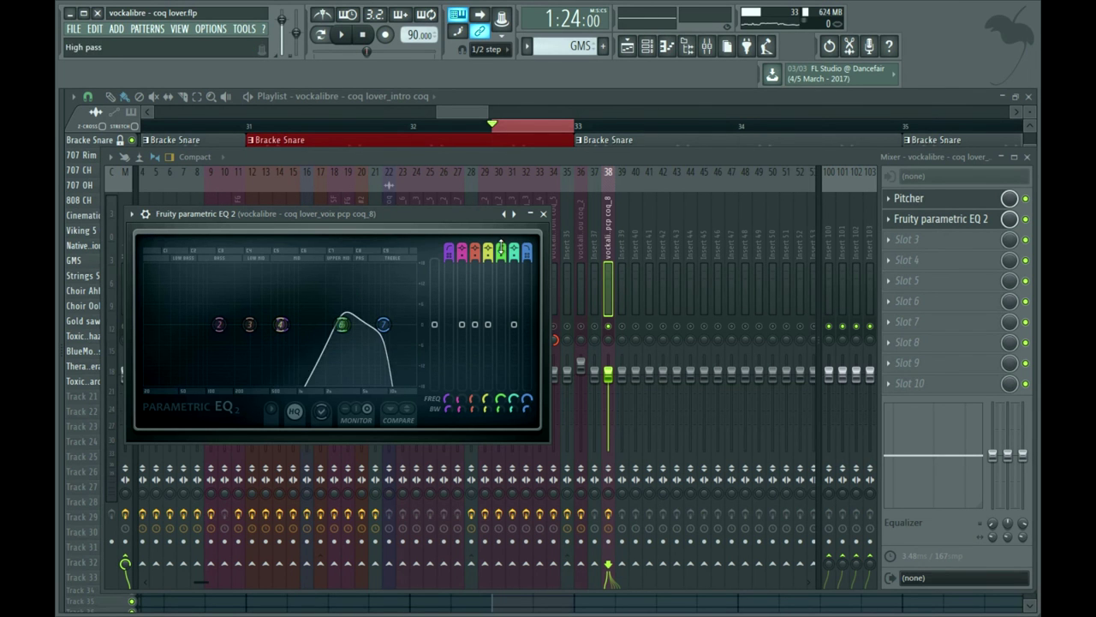
{"action": "left_click_drag", "start_coordinate": [342, 324], "coordinate": [337, 315]}
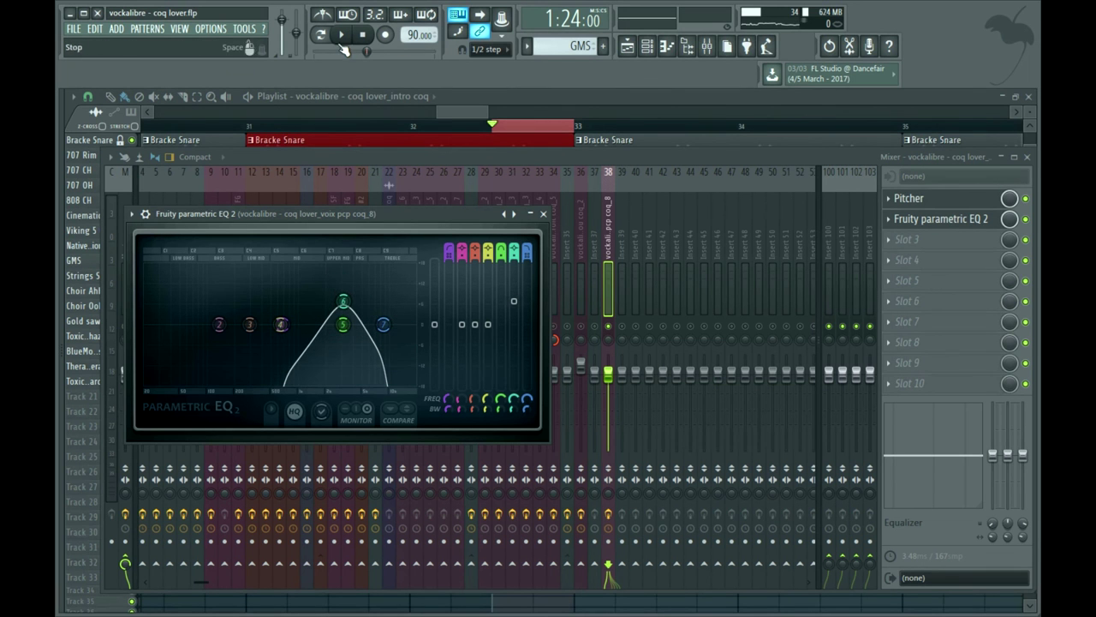
{"action": "left_click_drag", "start_coordinate": [281, 324], "coordinate": [250, 325]}
{"action": "left_click_drag", "start_coordinate": [383, 325], "coordinate": [397, 325]}
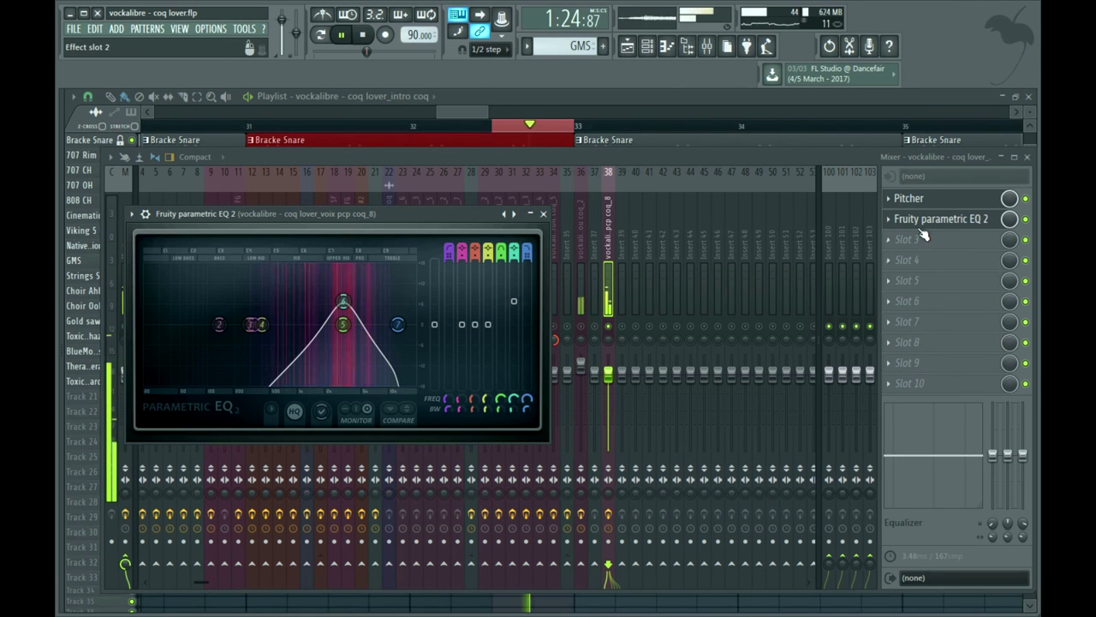
{"action": "left_click", "coordinate": [843, 158]}
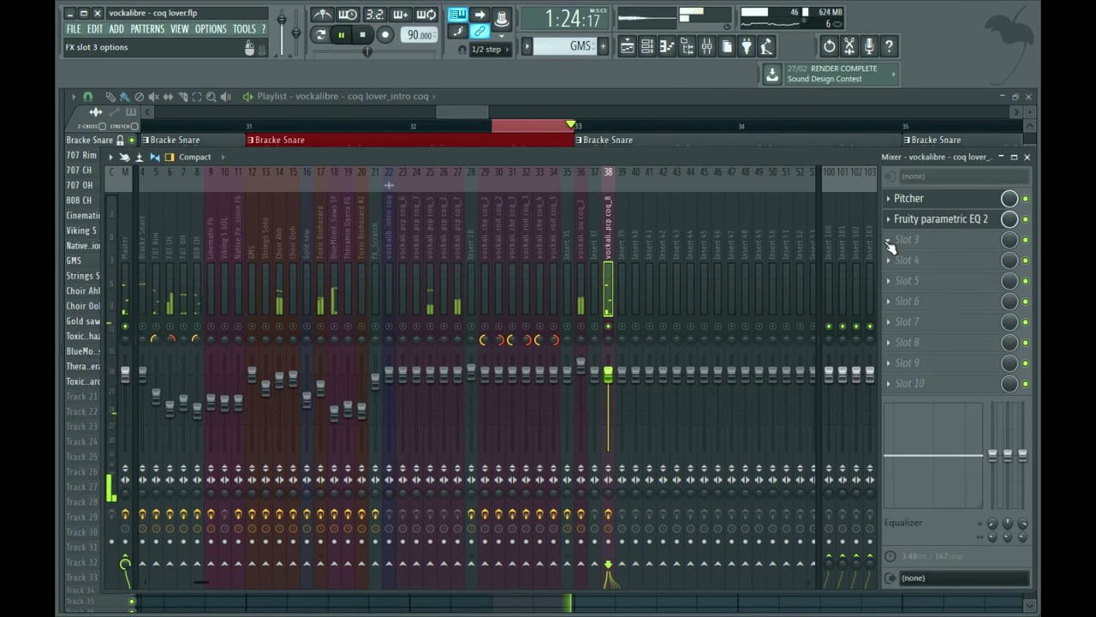
- Load Fruity Delay 2 into the third effect slot of track 38 and set its feedback mode to ping-pong
{"action": "left_click", "coordinate": [895, 243]}
{"action": "left_click", "coordinate": [856, 152]}
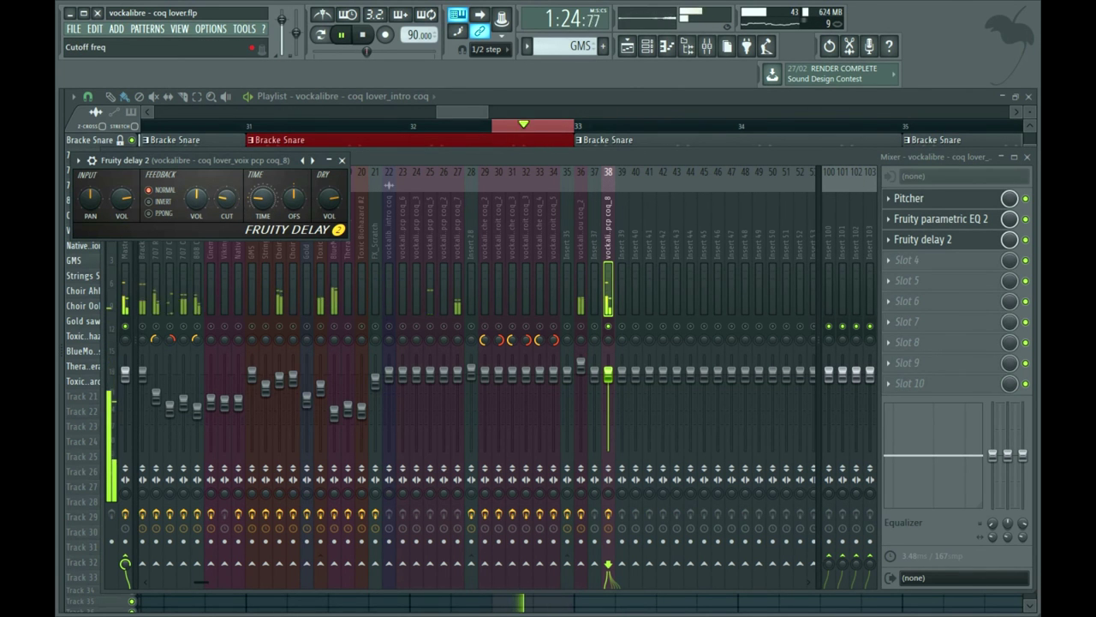
{"action": "left_click", "coordinate": [148, 213]}
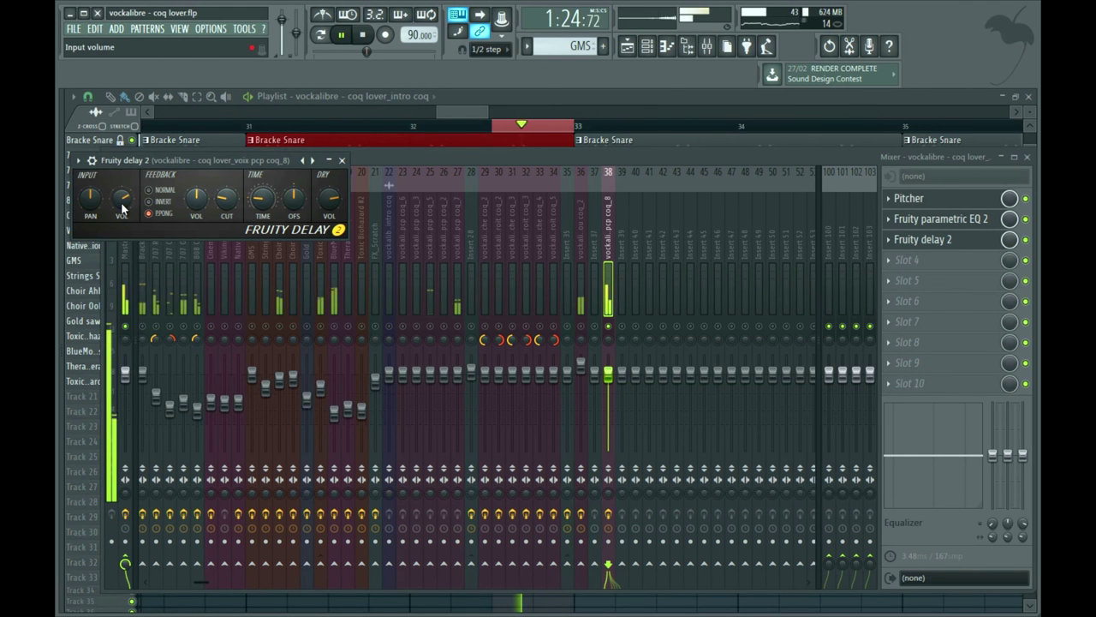
- Clear the playlist loop, play from bar 31, and unsolo track 38 to hear the vocal in the full mix
{"action": "right_click", "coordinate": [514, 127]}
{"action": "left_click", "coordinate": [249, 127]}
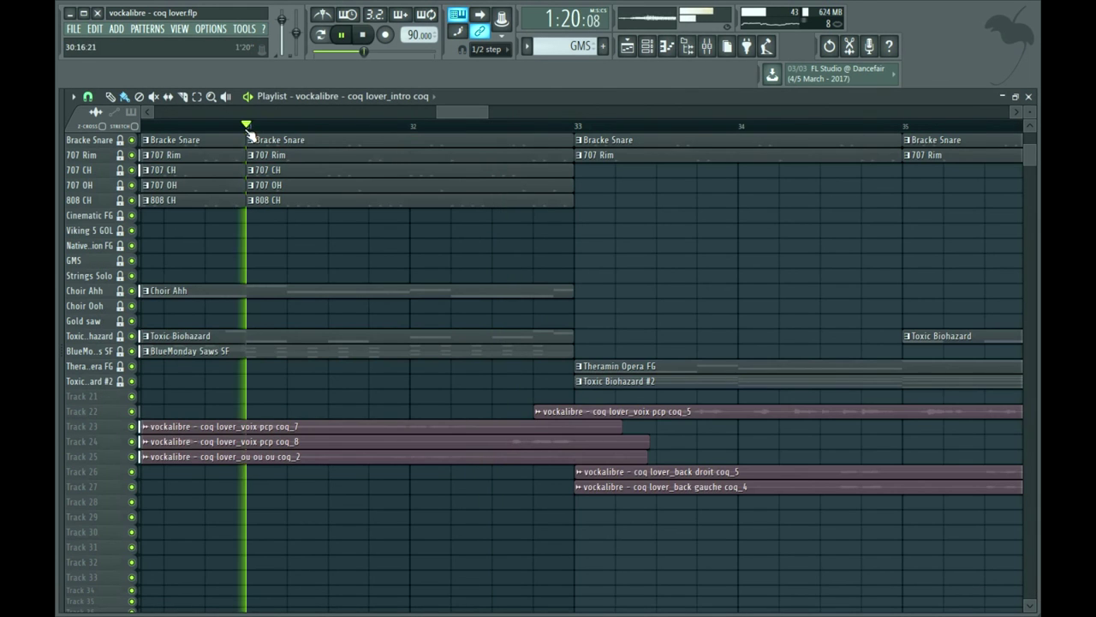
{"action": "left_click", "coordinate": [707, 46]}
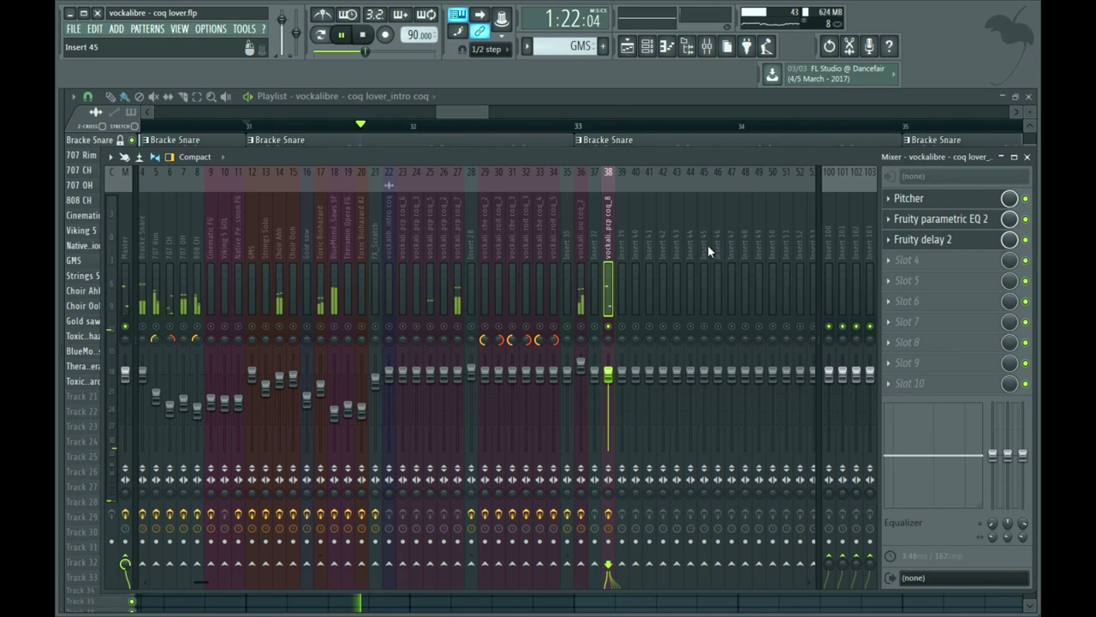
{"action": "right_click", "coordinate": [612, 327]}
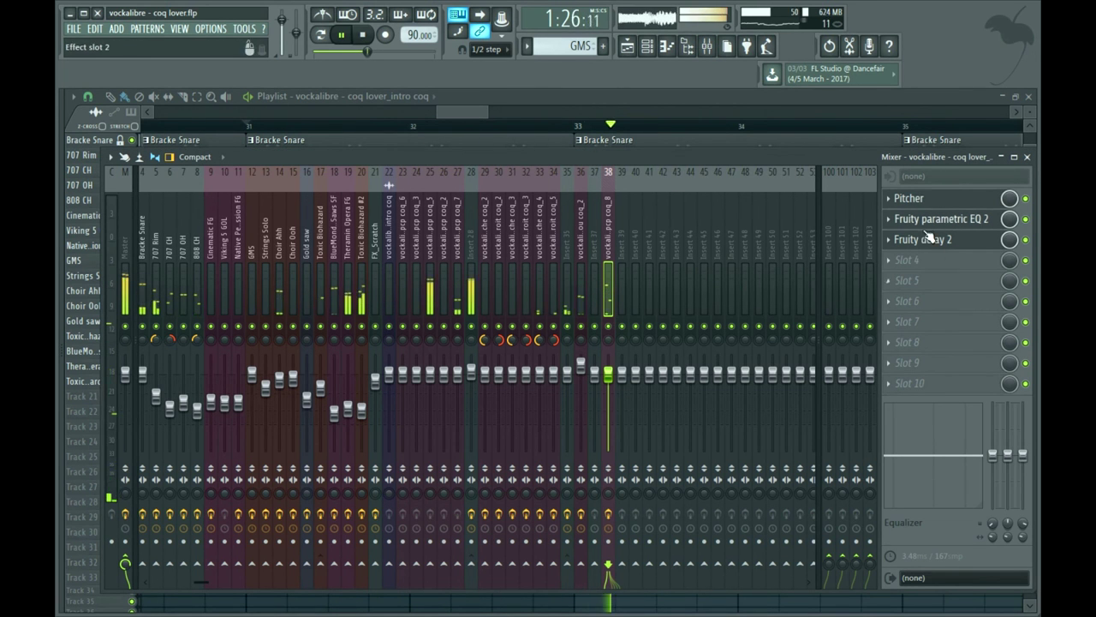
- Load Fruity Multiband Compressor on track 38, move it above Fruity Delay 2 in the effect chain, and open its settings
{"action": "left_click", "coordinate": [902, 261]}
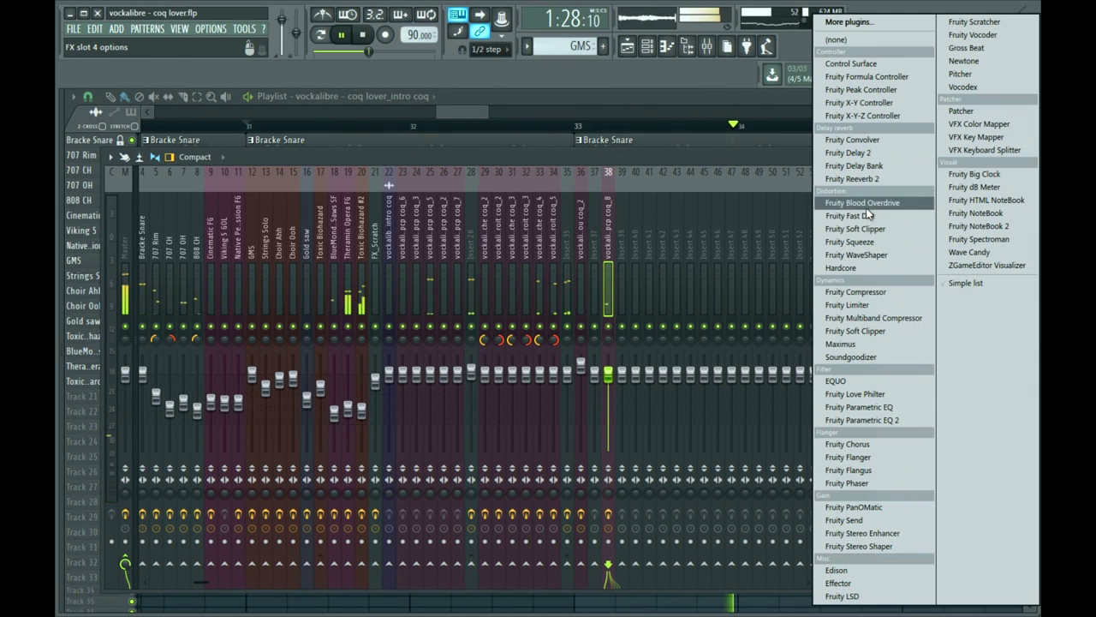
{"action": "left_click", "coordinate": [882, 318]}
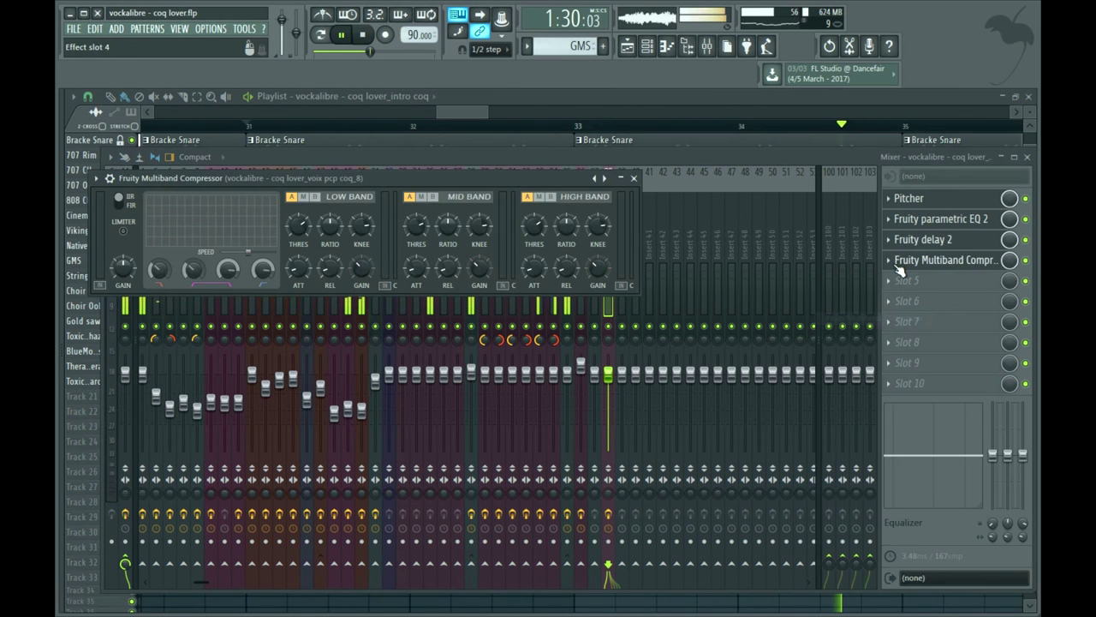
{"action": "right_click", "coordinate": [908, 259]}
{"action": "left_click", "coordinate": [909, 469]}
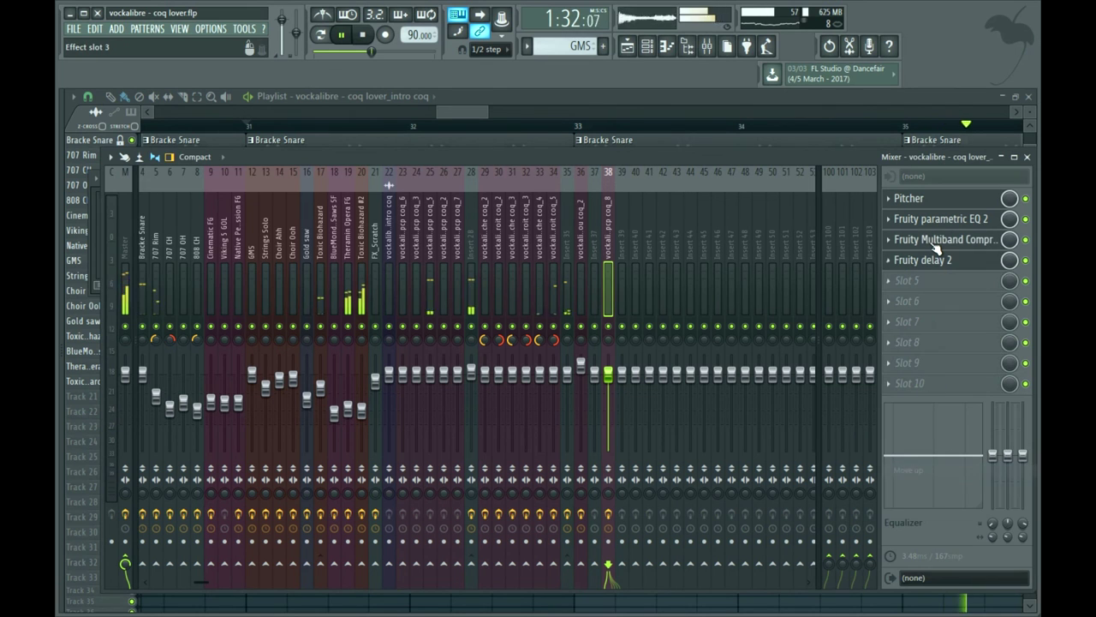
{"action": "left_click", "coordinate": [935, 243]}
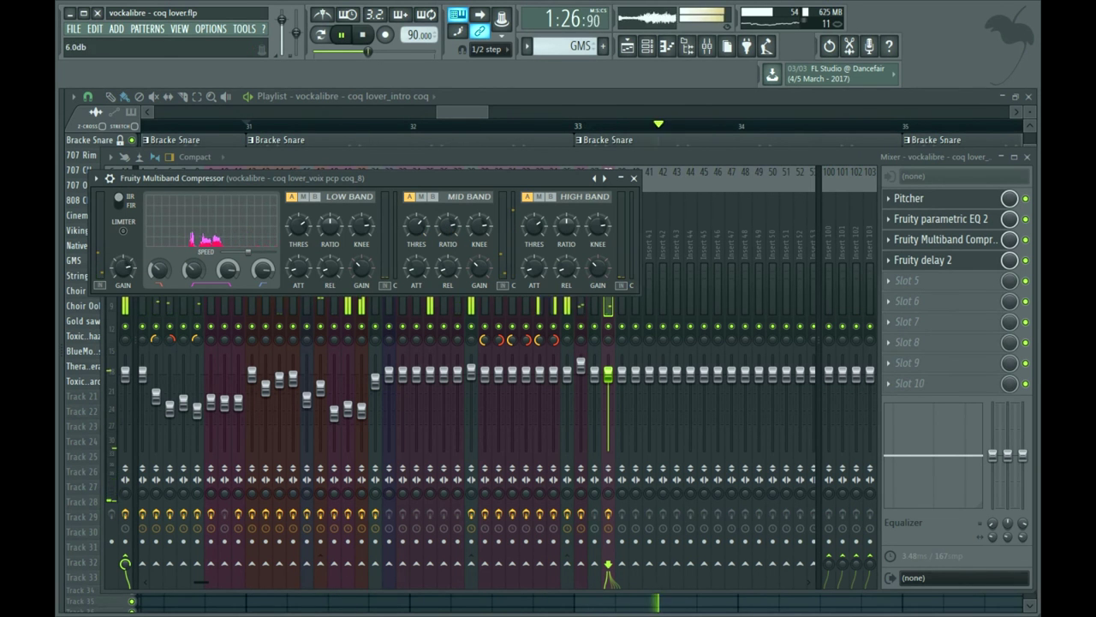
- Loop the last part of bar 32 and adjust the high-band gain and mid-band threshold of track 38's multiband compressor
{"action": "left_click", "coordinate": [482, 105]}
{"action": "left_click_drag", "start_coordinate": [456, 126], "coordinate": [539, 146]}
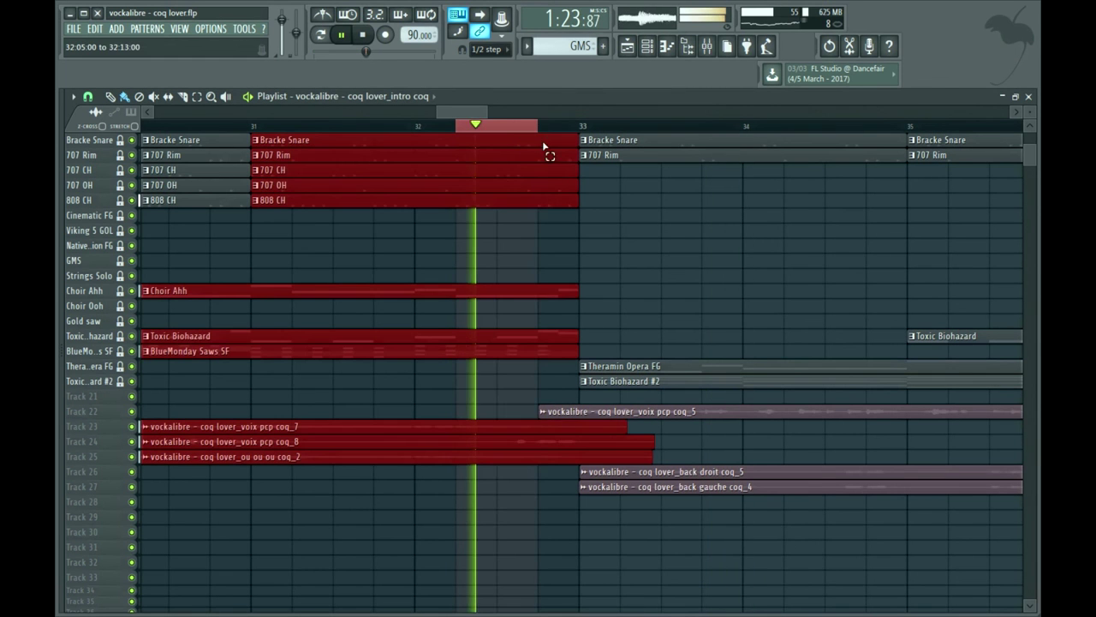
{"action": "left_click", "coordinate": [707, 46]}
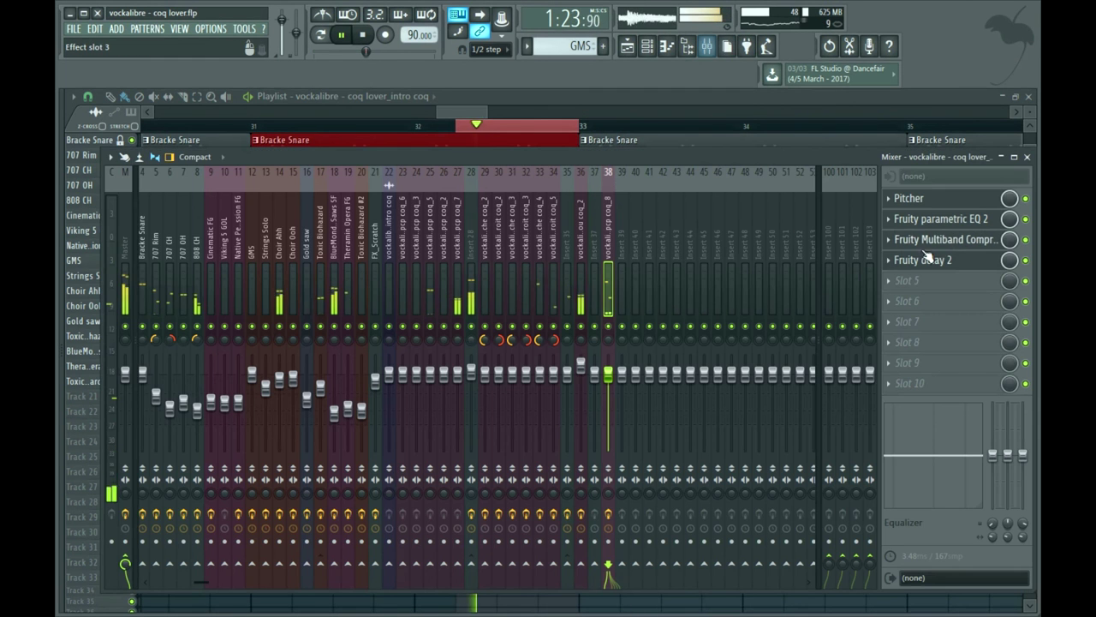
{"action": "left_click", "coordinate": [948, 240]}
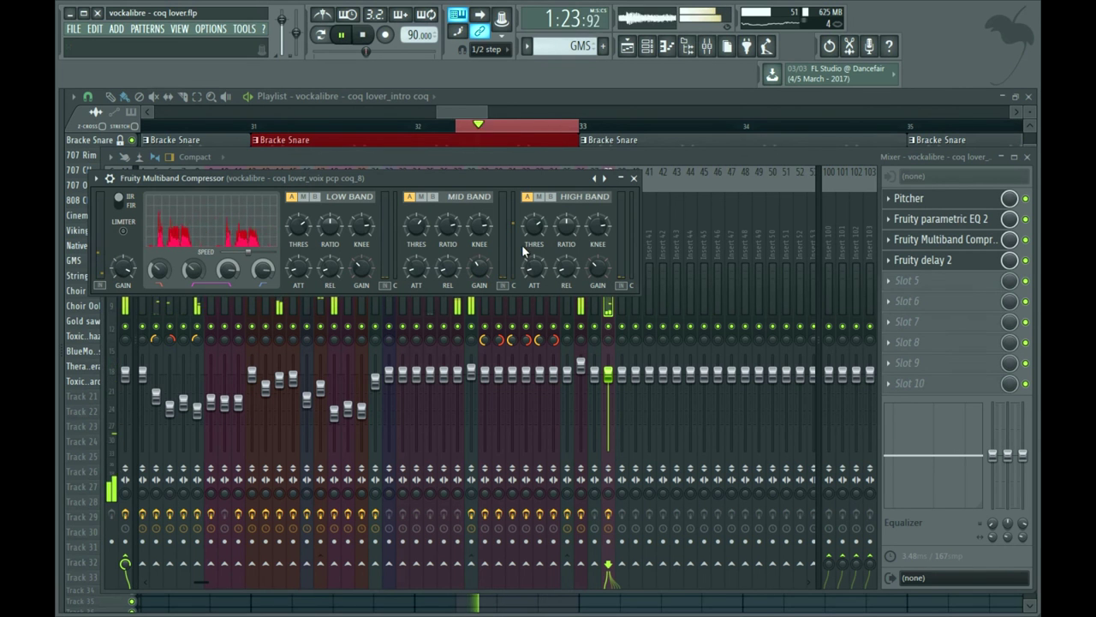
{"action": "mouse_move", "coordinate": [599, 274]}
{"action": "left_mouse_down"}
{"action": "mouse_move", "coordinate": [598, 259]}
{"action": "mouse_move", "coordinate": [599, 279]}
{"action": "left_mouse_up"}
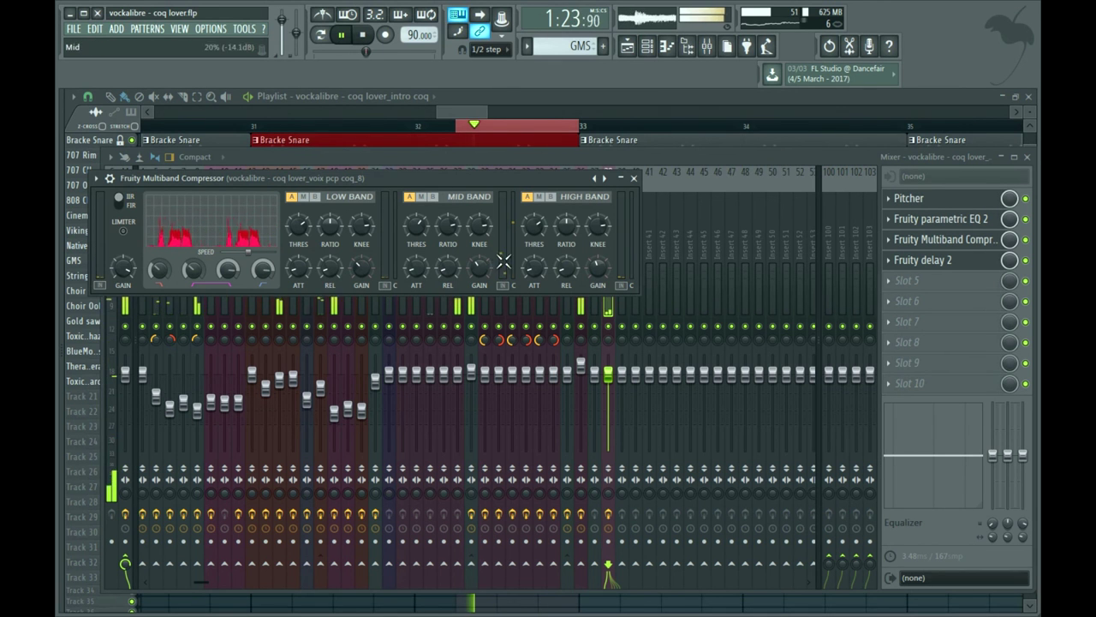
{"action": "left_click_drag", "start_coordinate": [419, 228], "coordinate": [420, 236]}
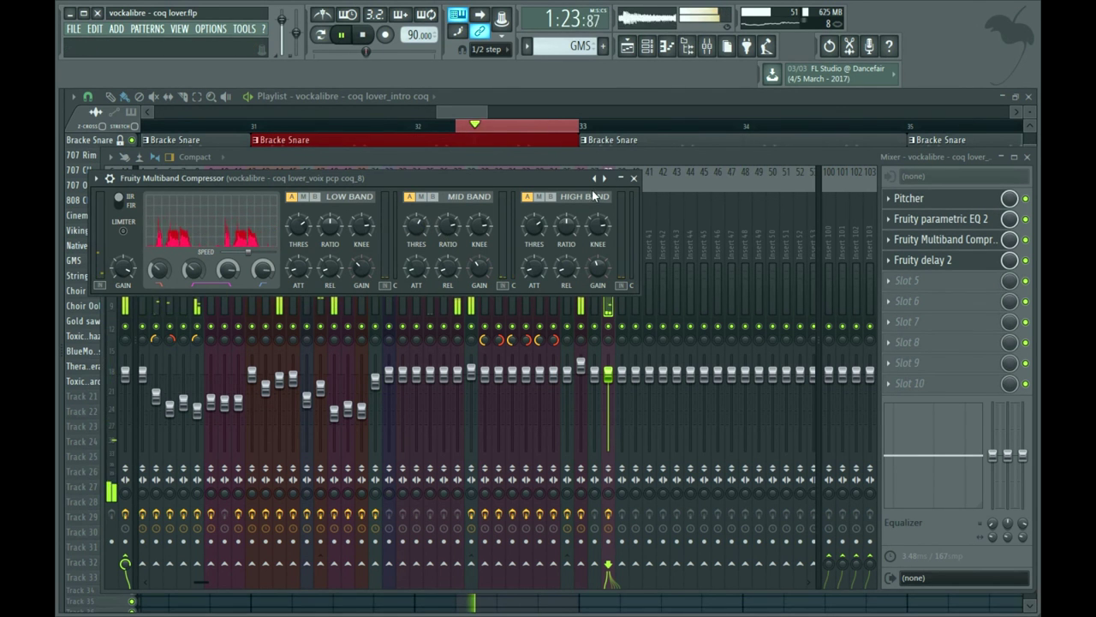
- Clear the playlist loop, play the song on from bar 33 while reviewing the whole arrangement, and stop playback
{"action": "double_click", "coordinate": [526, 128]}
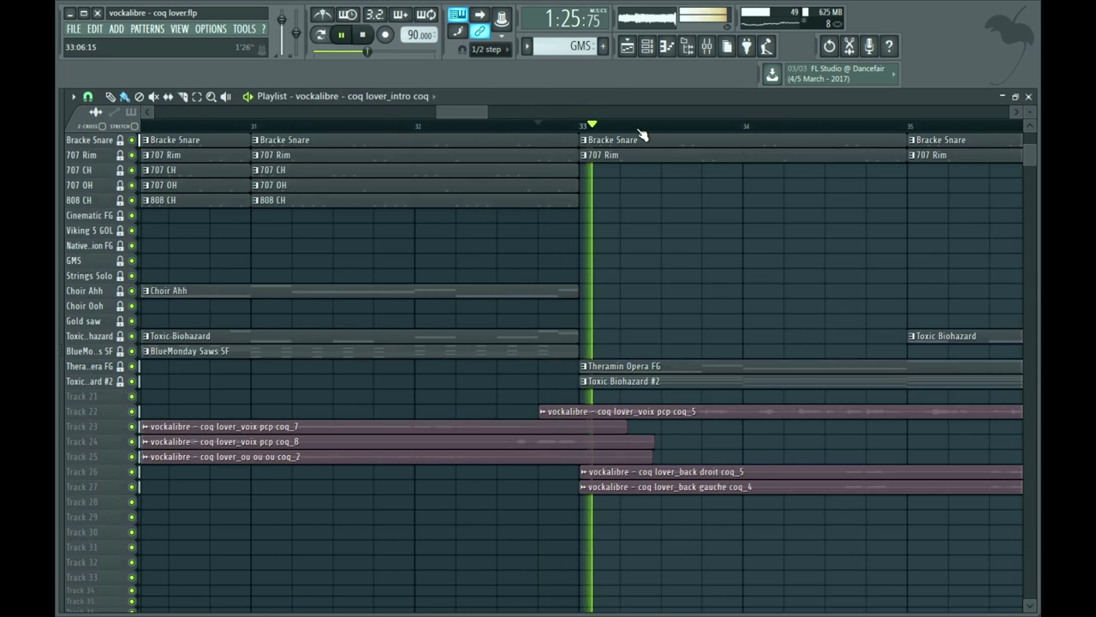
{"action": "scroll", "coordinate": [639, 136], "scroll_direction": "down", "scroll_amount": 9}
{"action": "left_click_drag", "start_coordinate": [1036, 114], "coordinate": [1037, 138]}
{"action": "scroll", "coordinate": [722, 332], "scroll_direction": "down", "scroll_amount": 8}
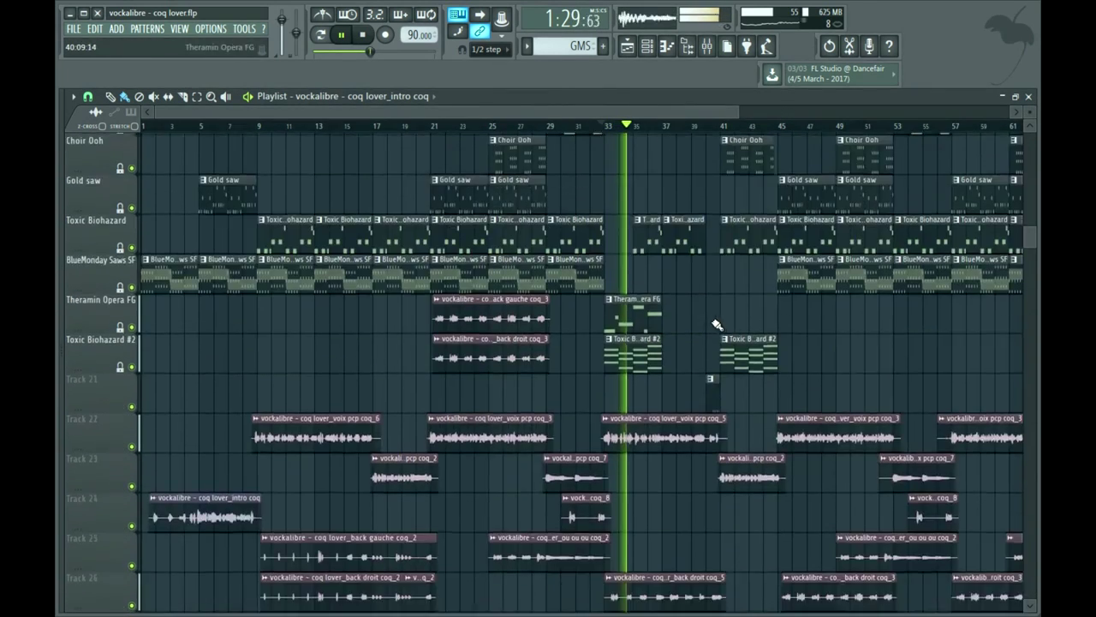
{"action": "scroll", "coordinate": [718, 324], "scroll_direction": "down", "scroll_amount": 4}
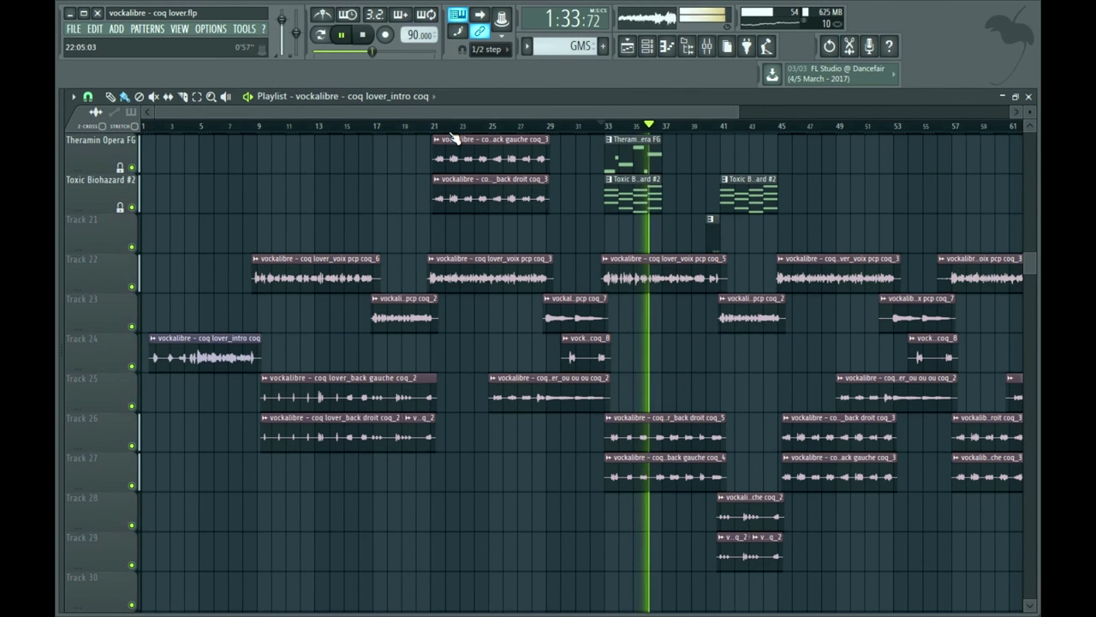
{"action": "scroll", "coordinate": [454, 139], "scroll_direction": "up", "scroll_amount": 4}
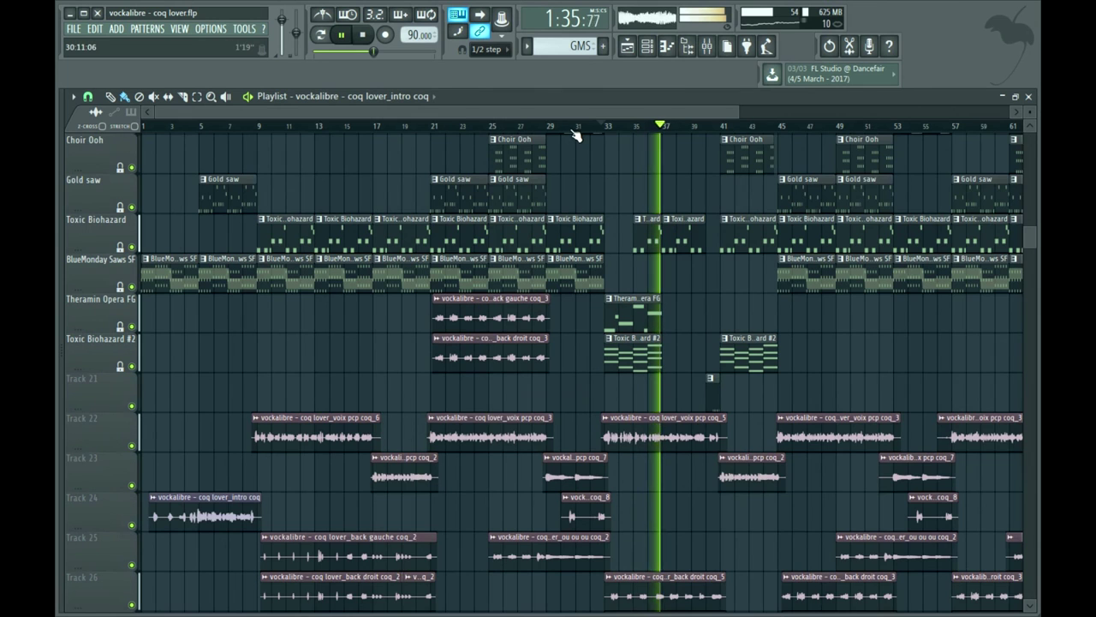
{"action": "scroll", "coordinate": [573, 133], "scroll_direction": "down", "scroll_amount": 3}
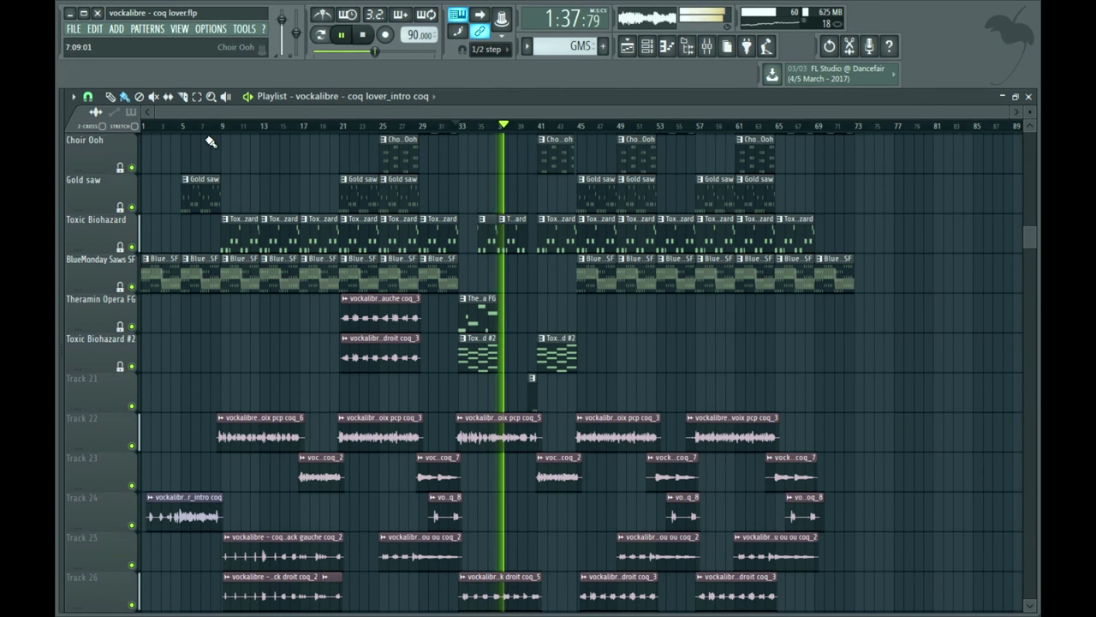
{"action": "key", "text": "space"}
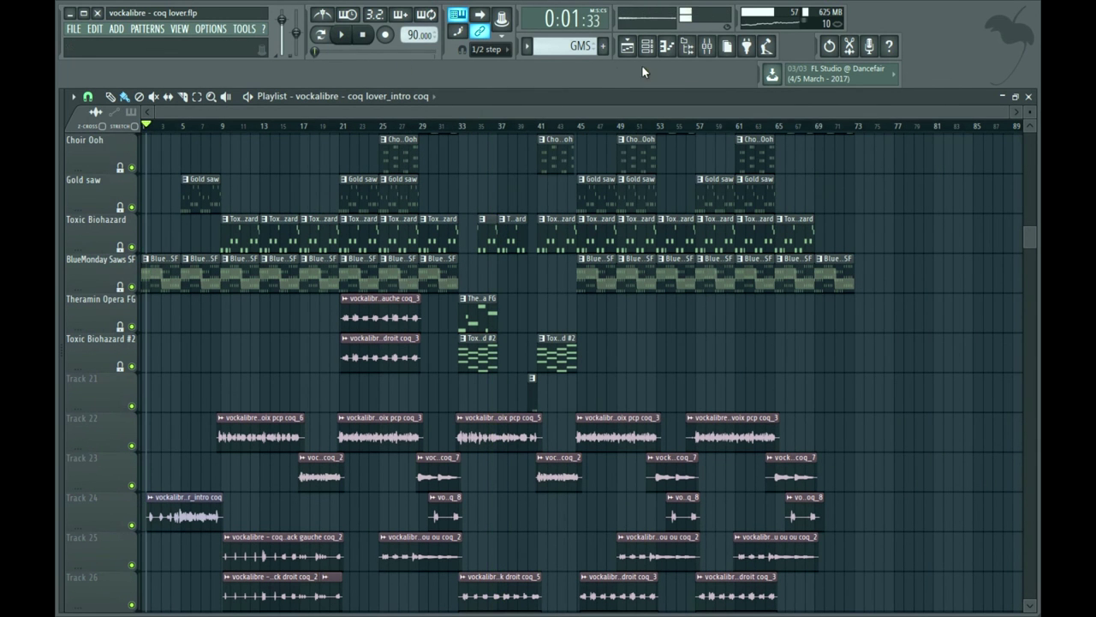
- Load Fruity Delay 2 into the fourth effect slot of Insert 28 and set its feedback mode to ping-pong
{"action": "left_click", "coordinate": [706, 46]}
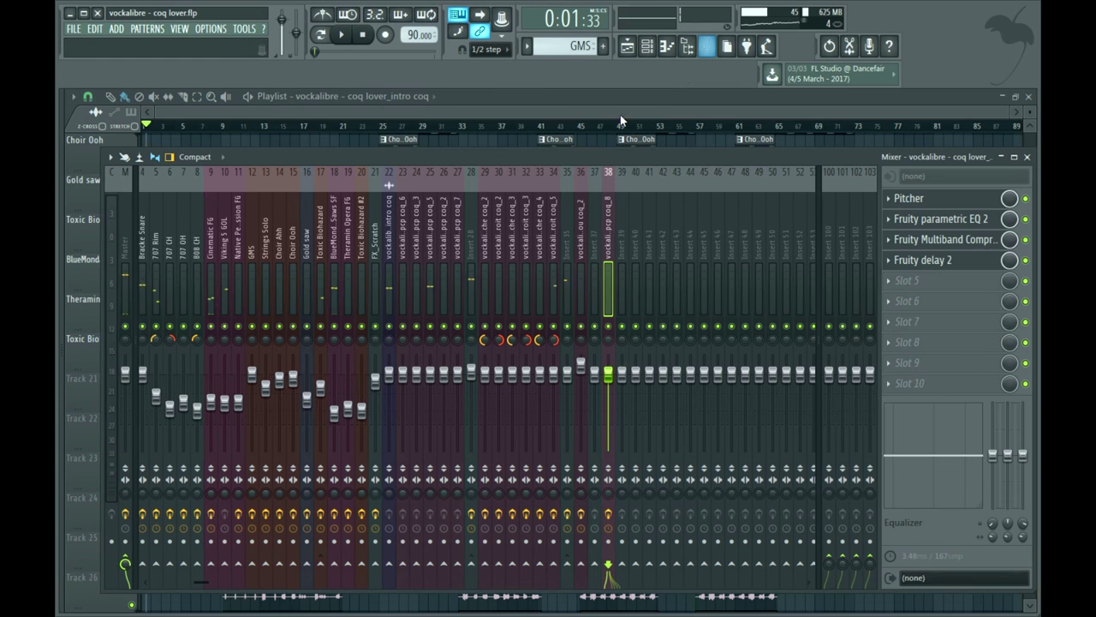
{"action": "left_click", "coordinate": [471, 256]}
{"action": "left_click", "coordinate": [898, 267]}
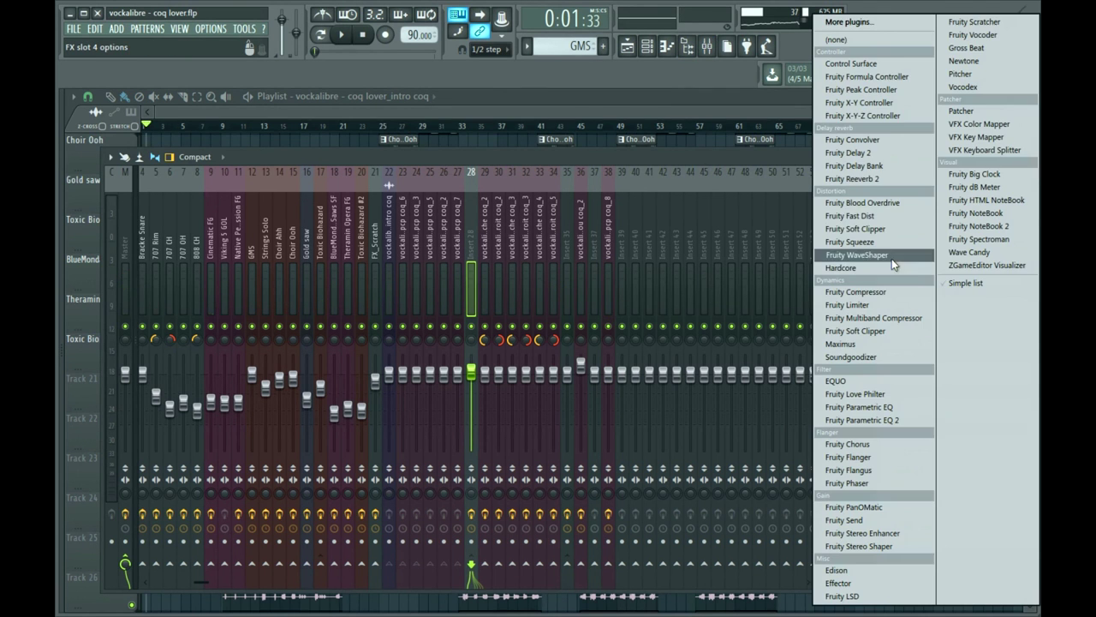
{"action": "left_click", "coordinate": [864, 152]}
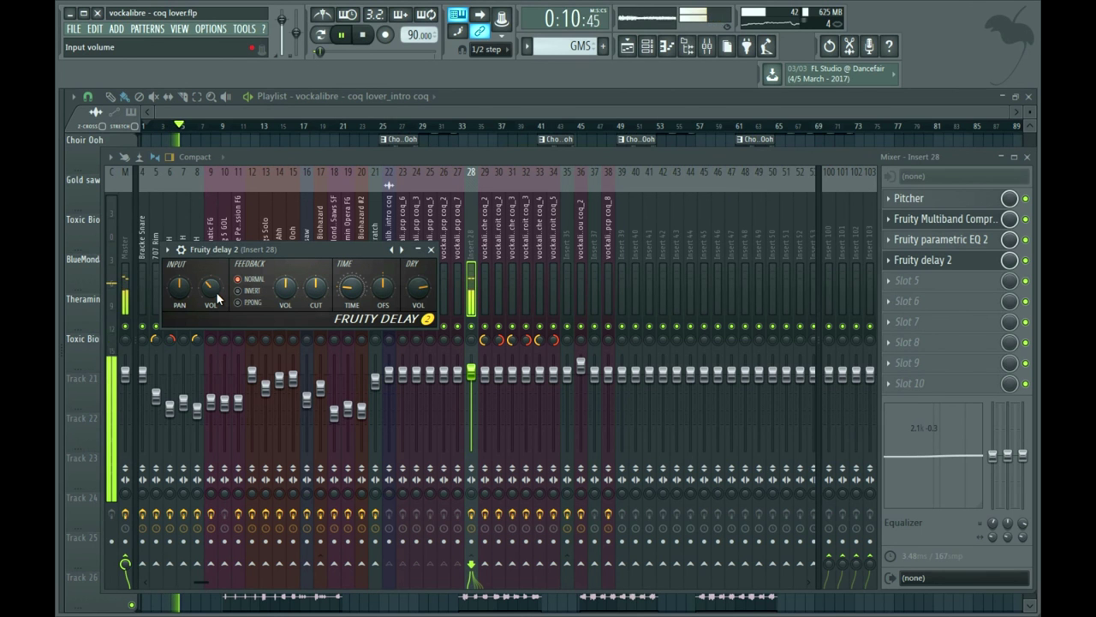
{"action": "left_click", "coordinate": [244, 303]}
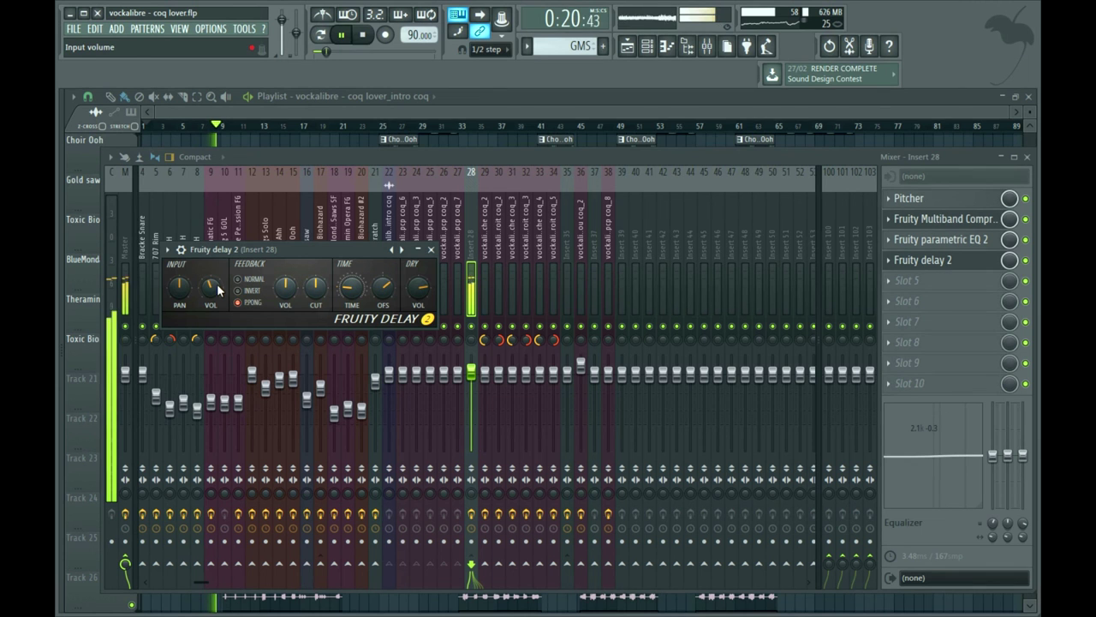
- Fine-tune Insert 28's fader level and low EQ band during playback, and save the project
{"action": "left_click", "coordinate": [79, 225]}
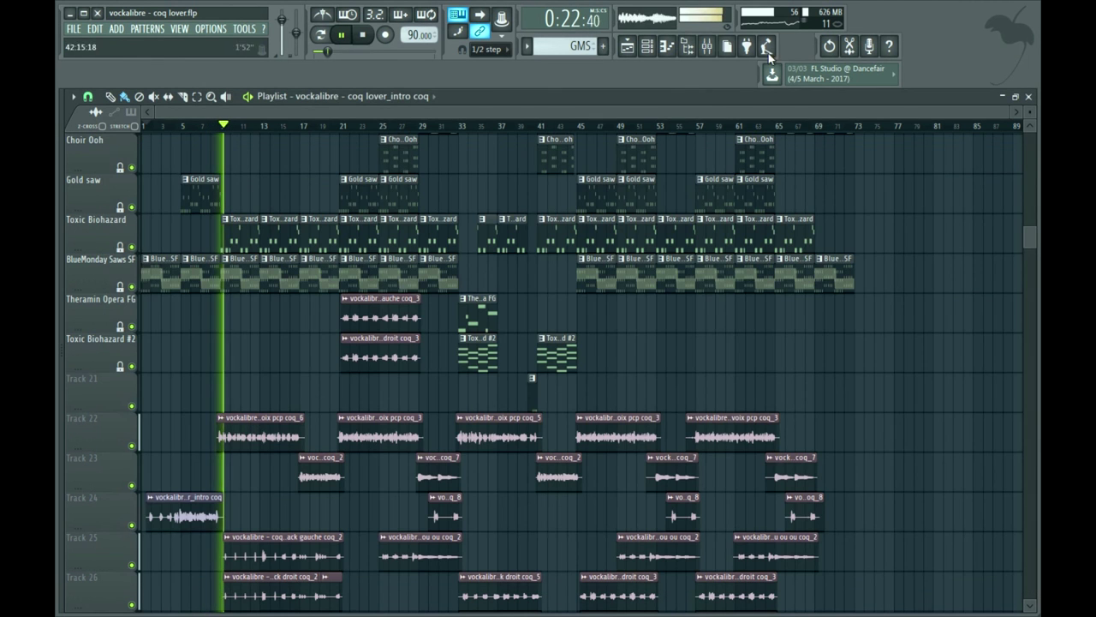
{"action": "left_click", "coordinate": [706, 45]}
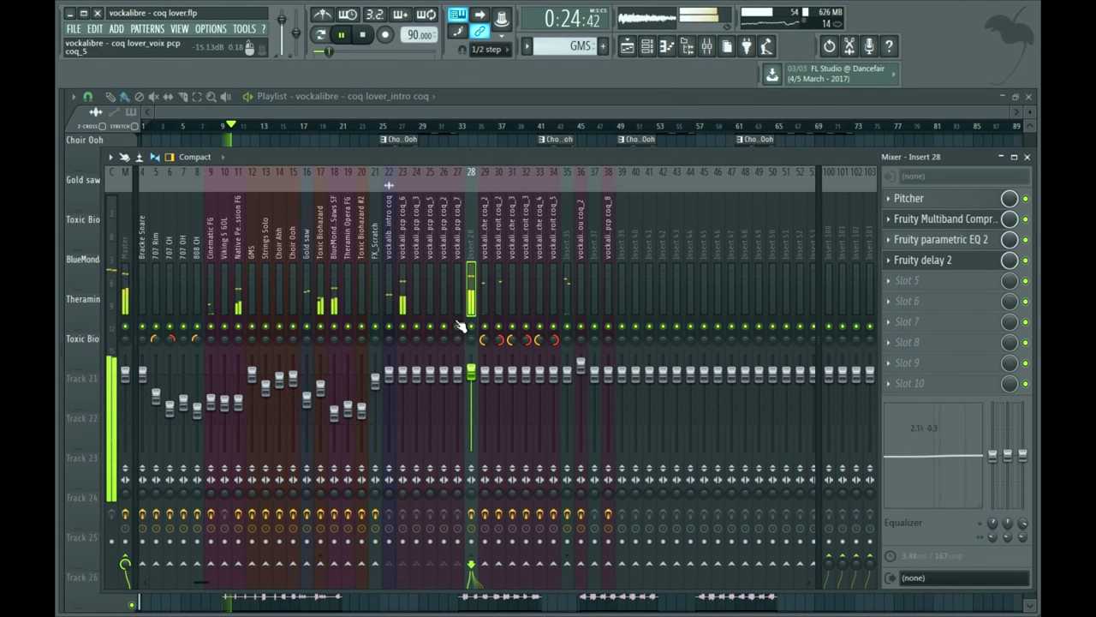
{"action": "left_click_drag", "start_coordinate": [479, 375], "coordinate": [480, 370]}
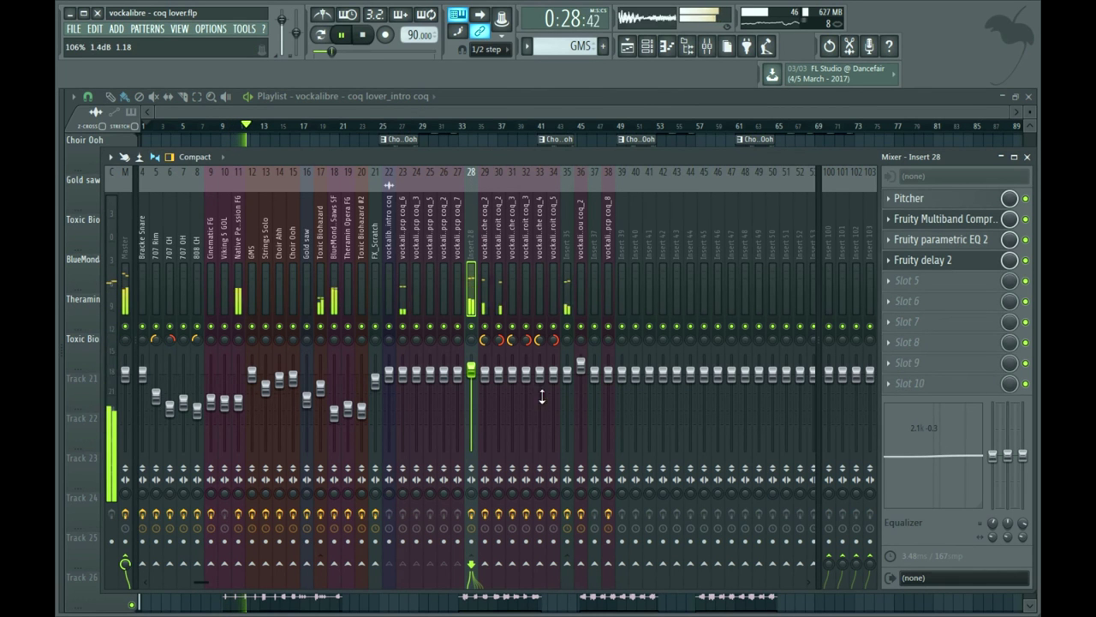
{"action": "left_click_drag", "start_coordinate": [992, 455], "coordinate": [991, 463]}
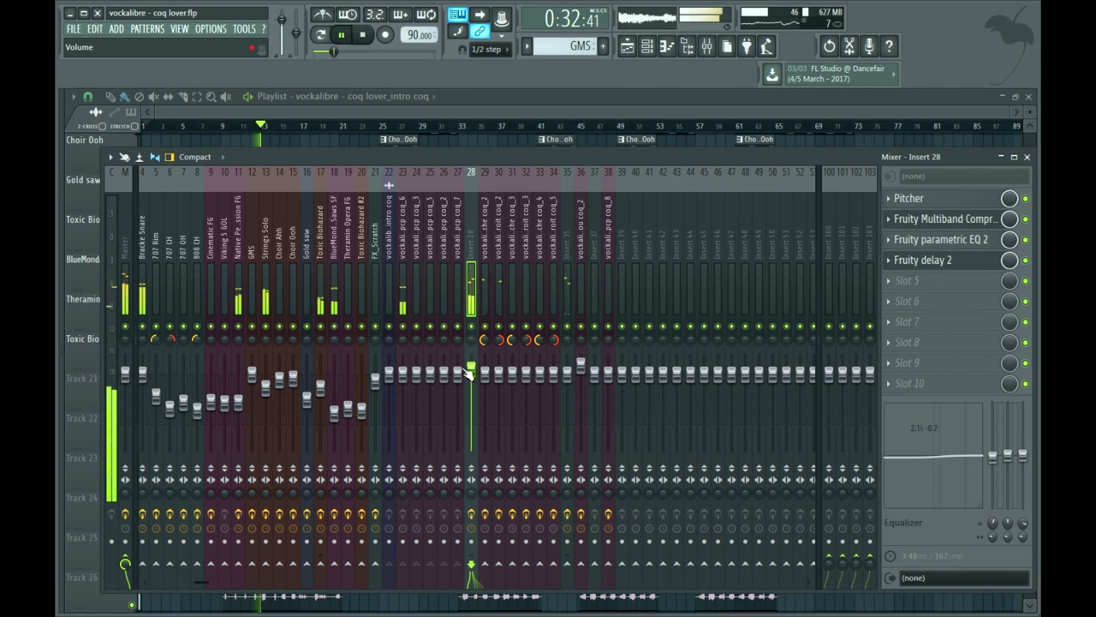
{"action": "left_click_drag", "start_coordinate": [479, 378], "coordinate": [480, 374]}
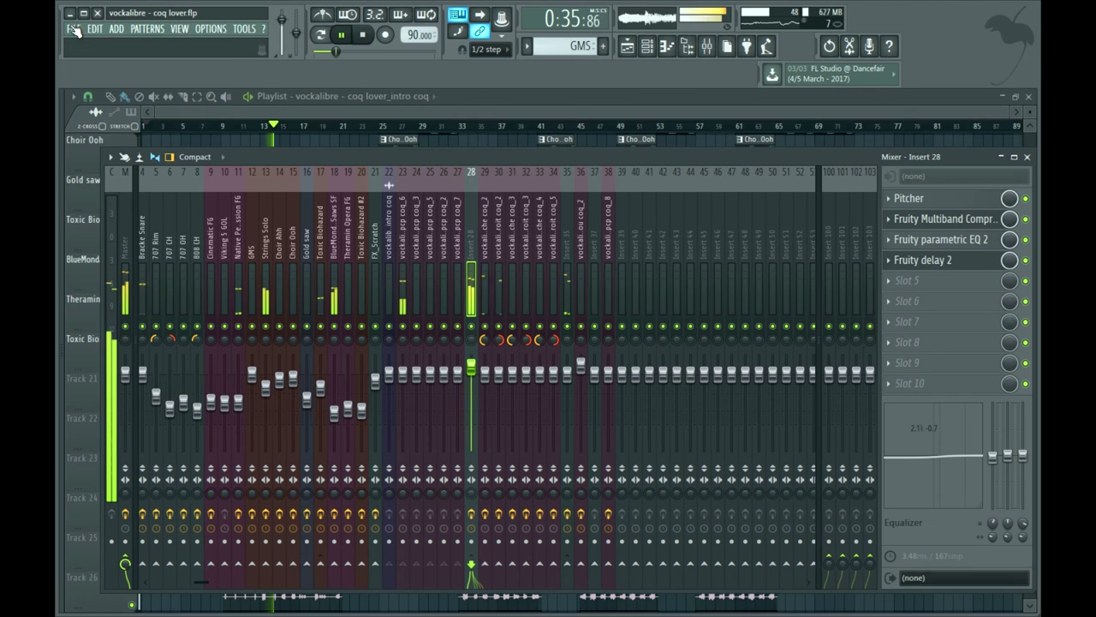
{"action": "left_click", "coordinate": [73, 29]}
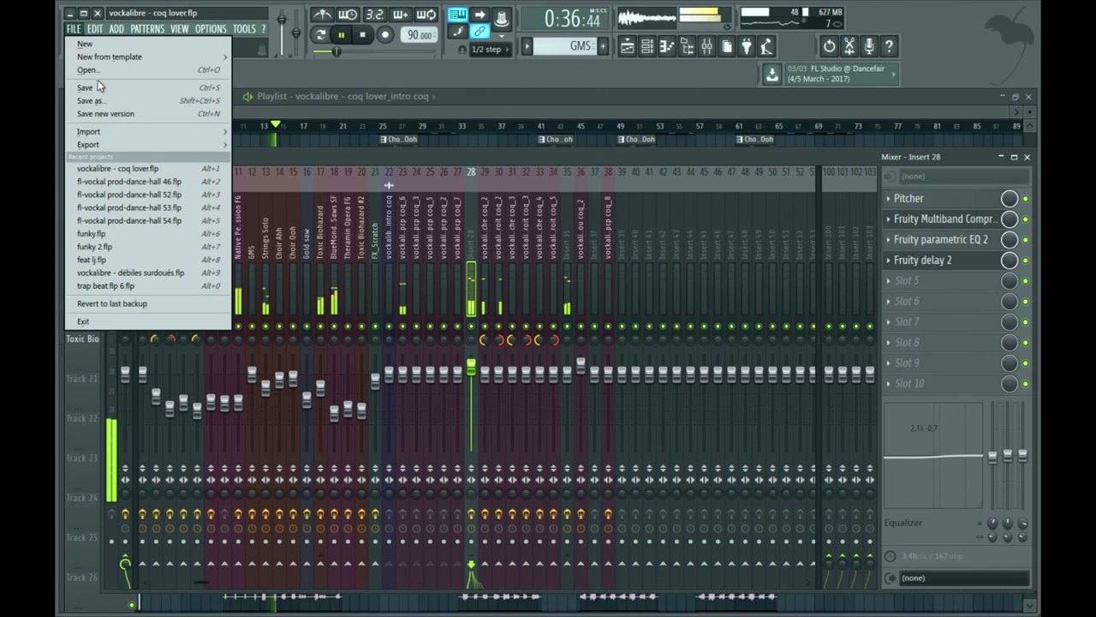
{"action": "left_click", "coordinate": [98, 86]}
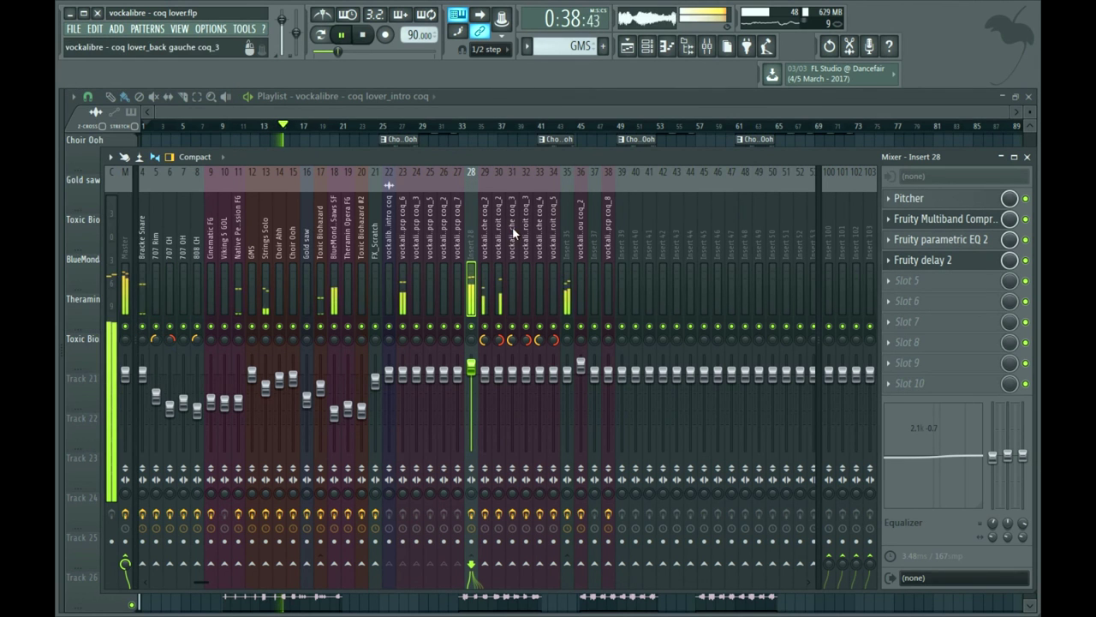
- Load Fruity Reeverb 2 into the third effect slot of Insert 35
{"action": "left_click", "coordinate": [569, 241]}
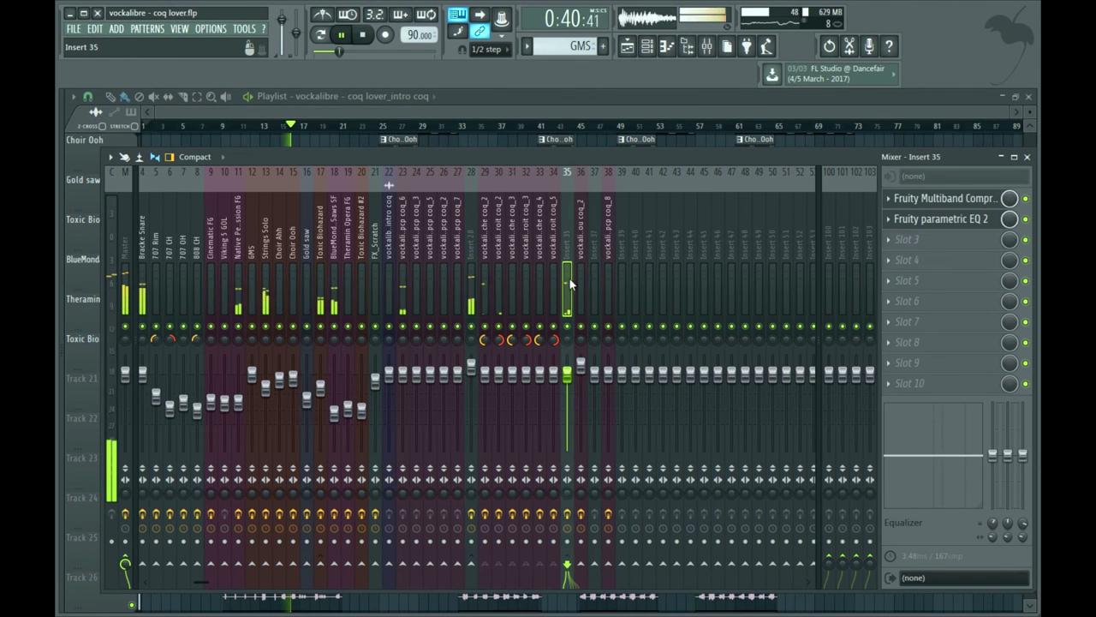
{"action": "left_click", "coordinate": [929, 240]}
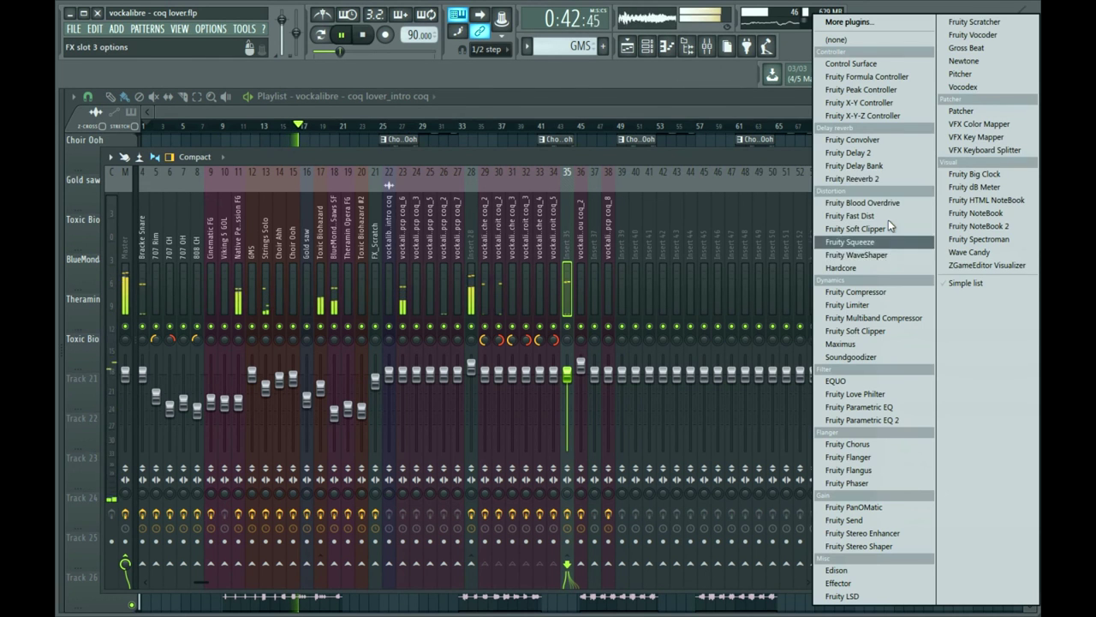
{"action": "left_click", "coordinate": [878, 178]}
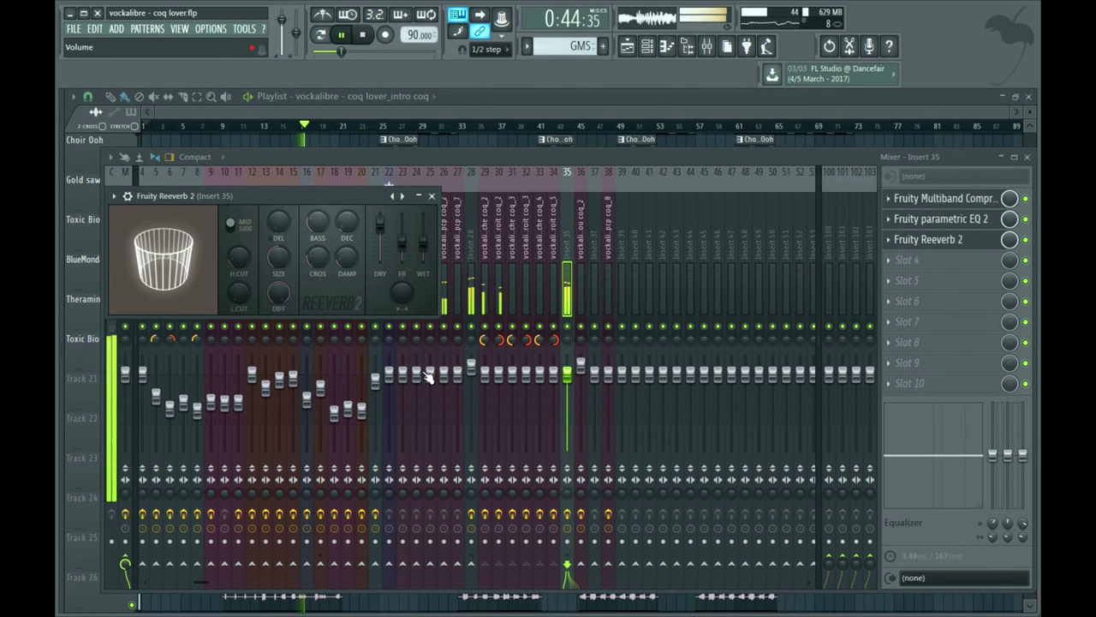
- Stop playback and adjust Insert 35's reverb decay, setting its delay to 83 ms and high cut to 16.8 kHz
{"action": "key", "text": "space"}
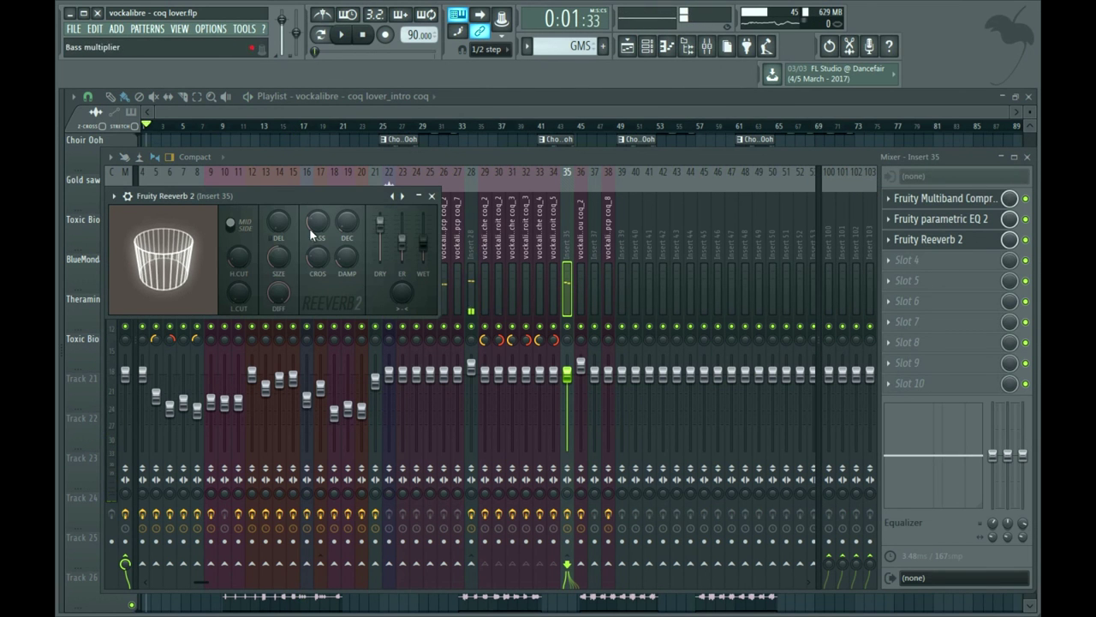
{"action": "left_click_drag", "start_coordinate": [341, 226], "coordinate": [338, 233]}
{"action": "left_click", "coordinate": [281, 226]}
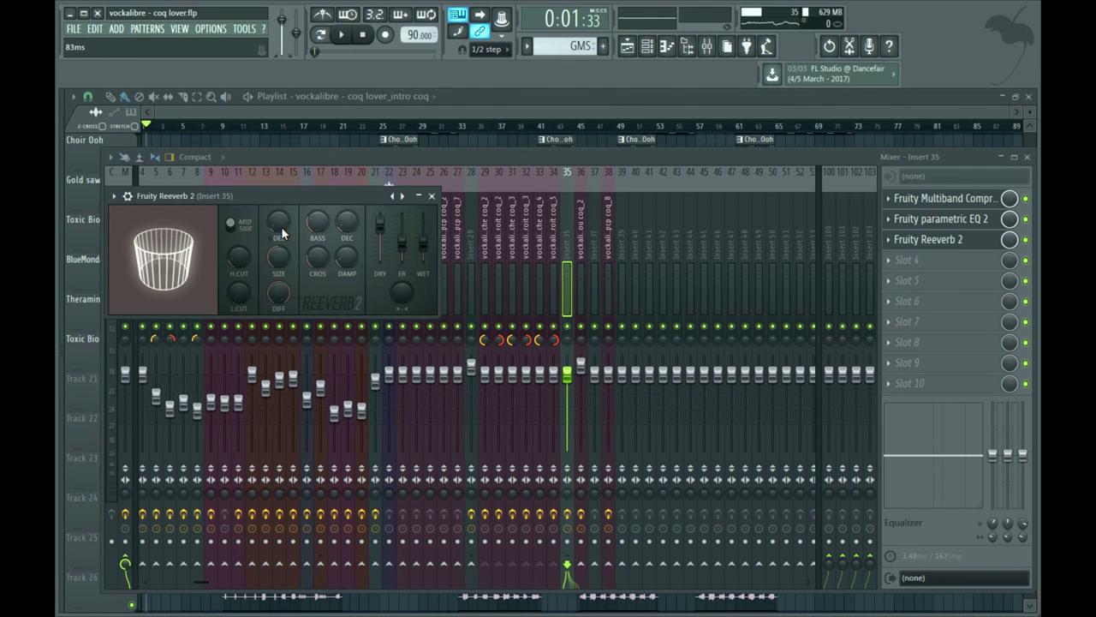
{"action": "left_click", "coordinate": [241, 257]}
{"action": "scroll", "coordinate": [241, 257], "scroll_direction": "up", "scroll_amount": 5}
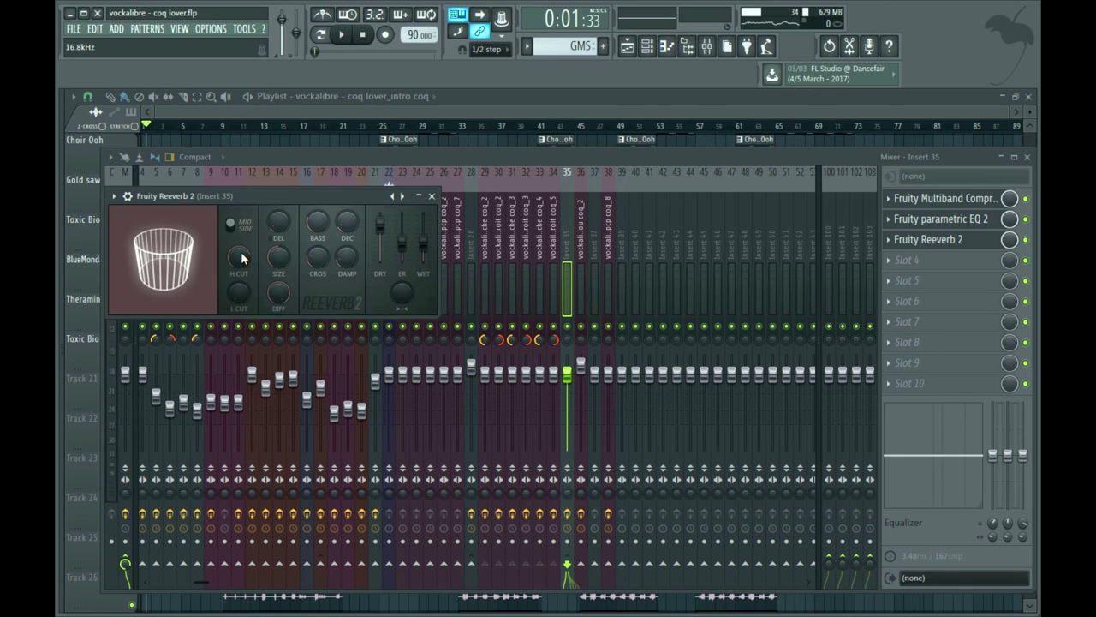
- Play the song from about bar 15 and set the wet level of Insert 35's reverb to 36%
{"action": "left_click", "coordinate": [341, 35]}
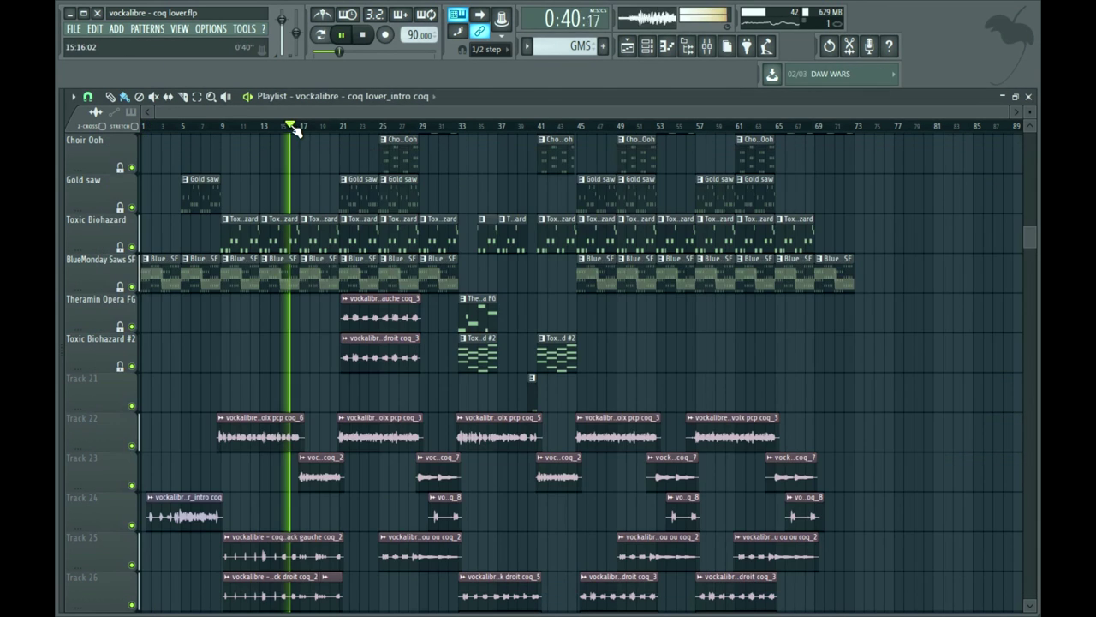
{"action": "left_click", "coordinate": [710, 50]}
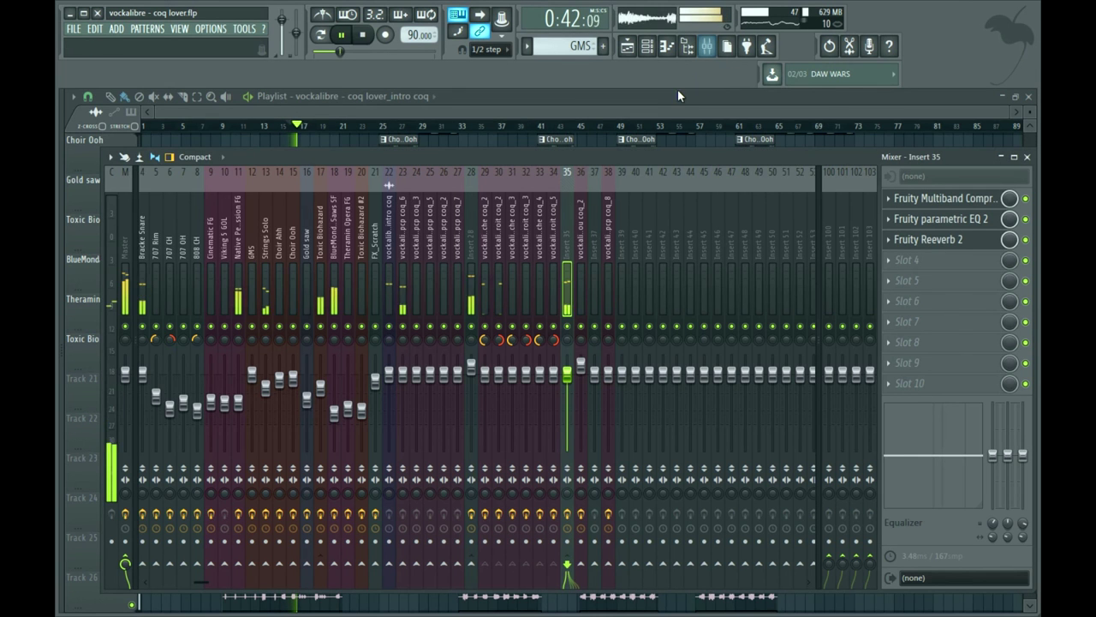
{"action": "left_click", "coordinate": [942, 241]}
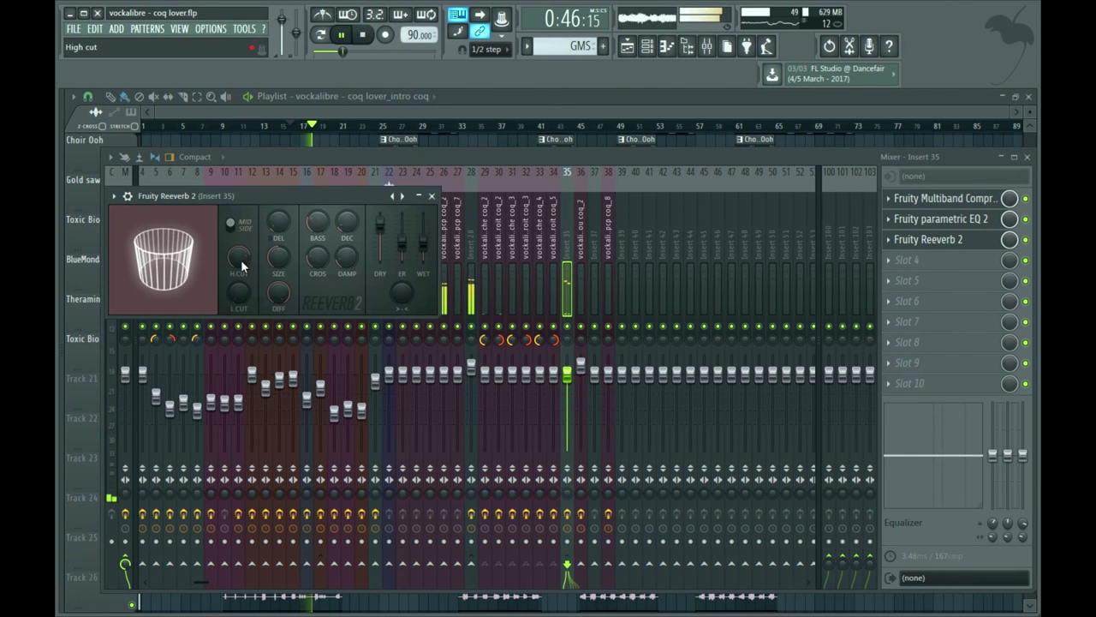
{"action": "left_click_drag", "start_coordinate": [423, 245], "coordinate": [427, 254]}
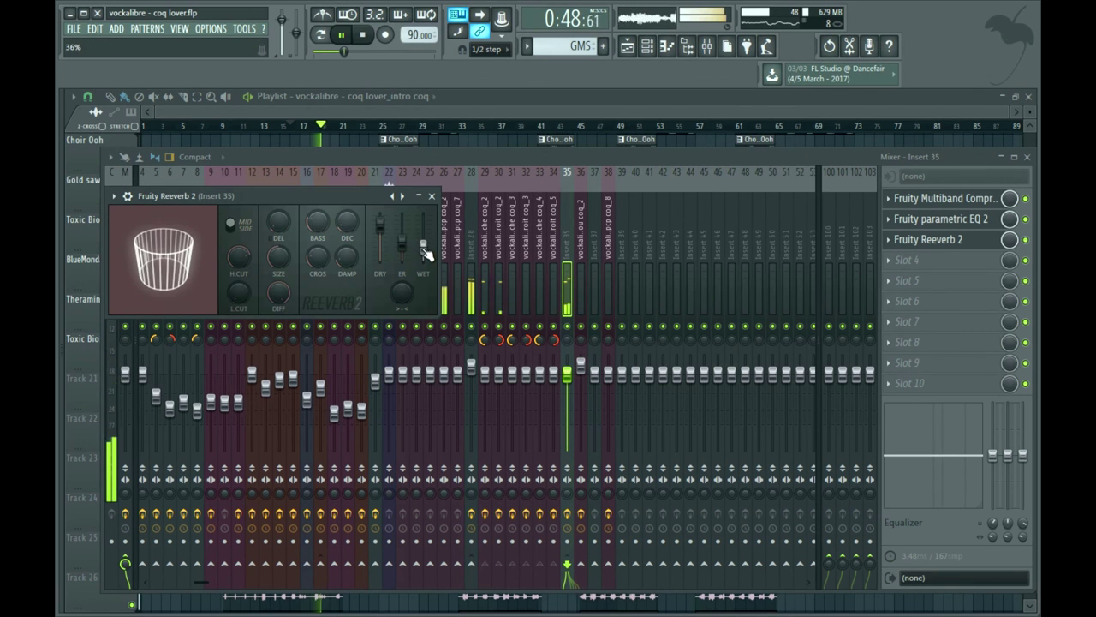
{"action": "left_click", "coordinate": [531, 159]}
- Select Insert 28 in the mixer, return to the playlist and save the project
{"action": "left_click", "coordinate": [470, 248]}
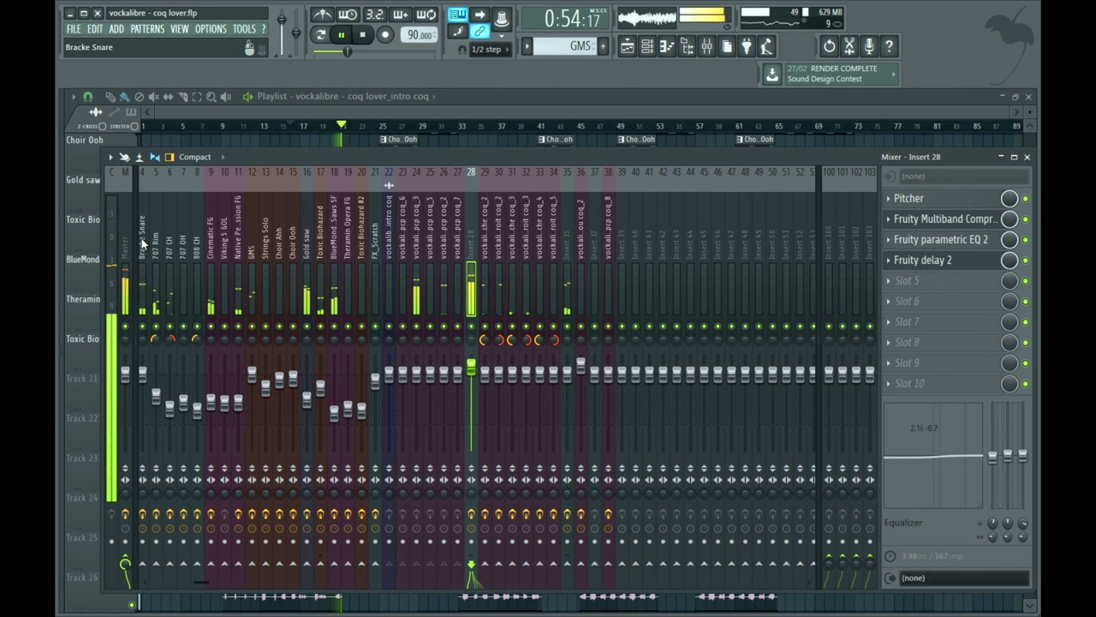
{"action": "left_click", "coordinate": [75, 216]}
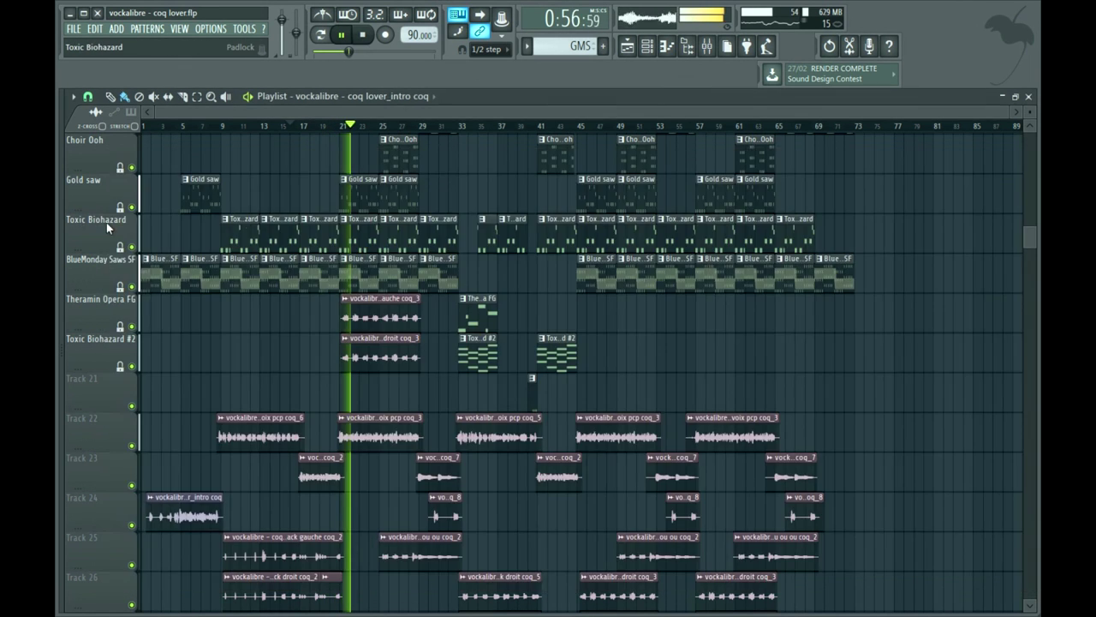
{"action": "left_click", "coordinate": [74, 28]}
{"action": "left_click", "coordinate": [86, 89]}
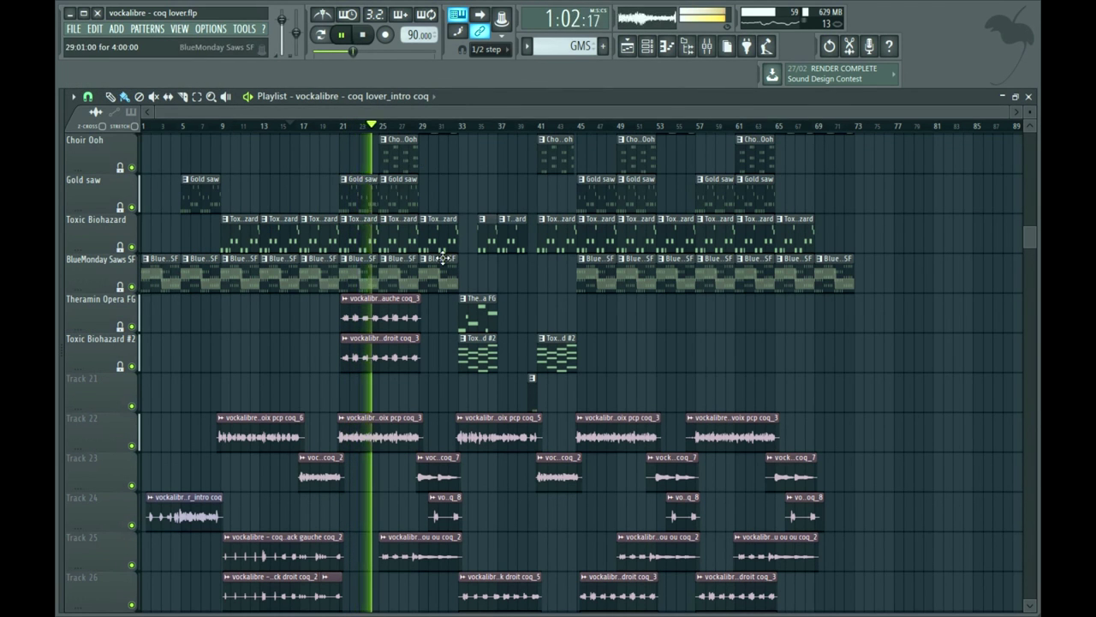
- Check the mixer briefly, return to the playlist and examine the vocal clips on tracks 22 to 30, especially around bars 43 to 64
{"action": "left_click", "coordinate": [706, 47]}
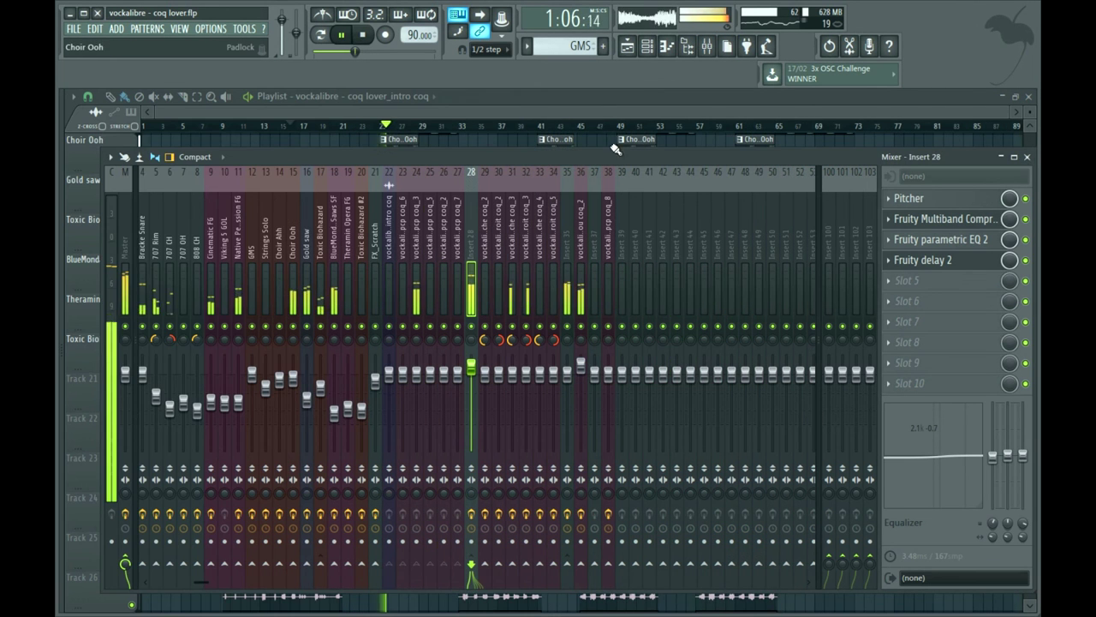
{"action": "left_click", "coordinate": [592, 108]}
{"action": "scroll", "coordinate": [578, 211], "scroll_direction": "down", "scroll_amount": 5}
{"action": "left_click_drag", "start_coordinate": [1030, 112], "coordinate": [1029, 113]}
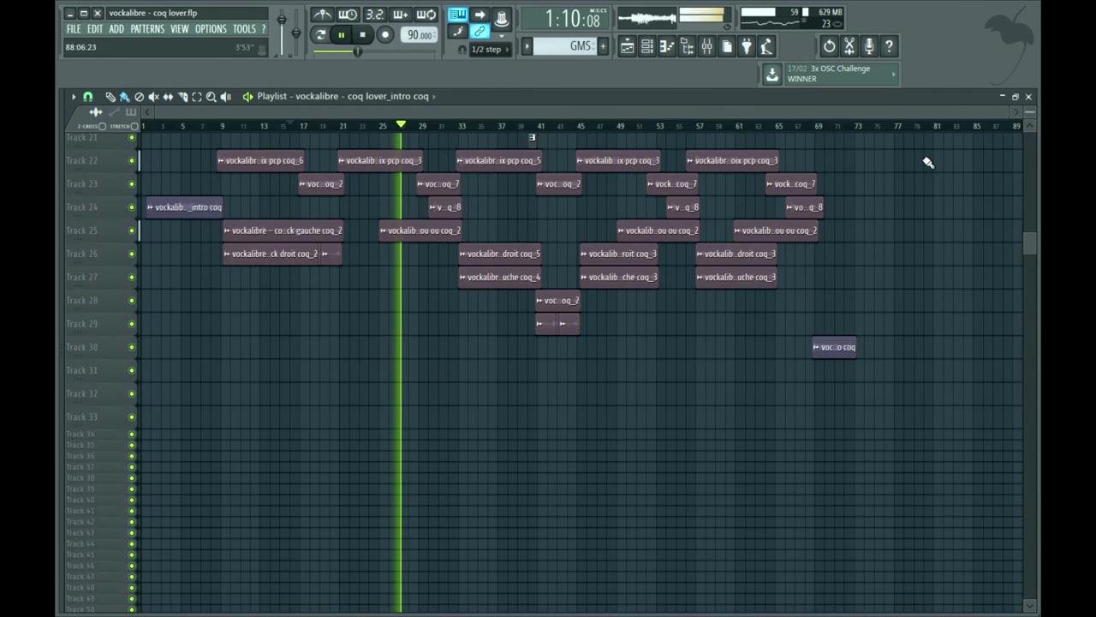
{"action": "scroll", "coordinate": [1031, 111], "scroll_direction": "up", "scroll_amount": 2}
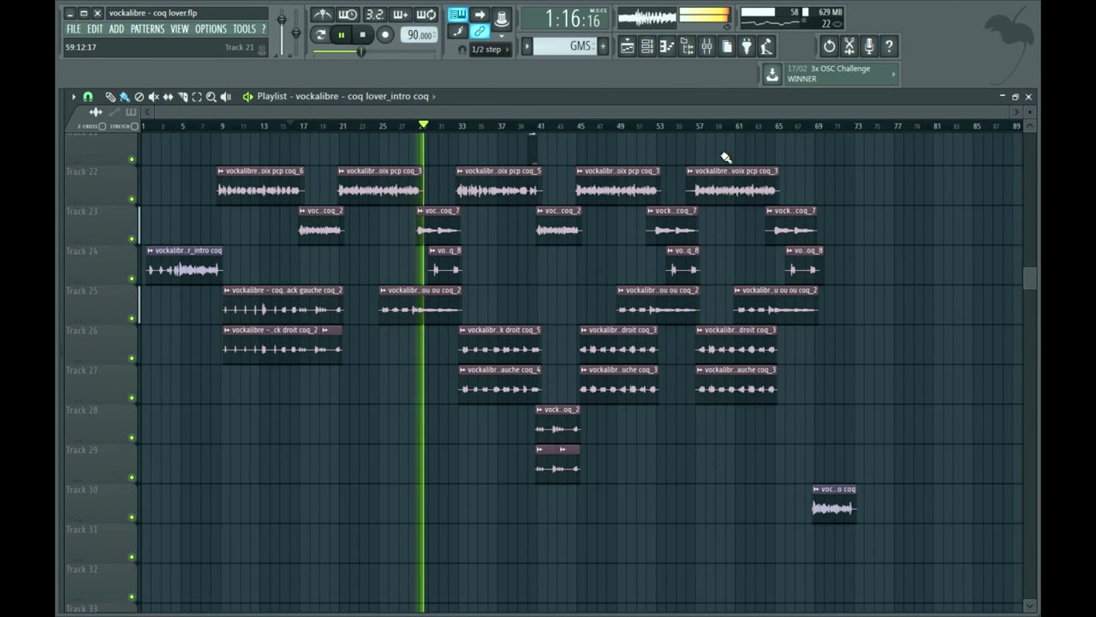
{"action": "scroll", "coordinate": [696, 131], "scroll_direction": "up", "scroll_amount": 4}
{"action": "left_click_drag", "start_coordinate": [672, 199], "coordinate": [702, 209]}
{"action": "left_click_drag", "start_coordinate": [511, 239], "coordinate": [541, 240]}
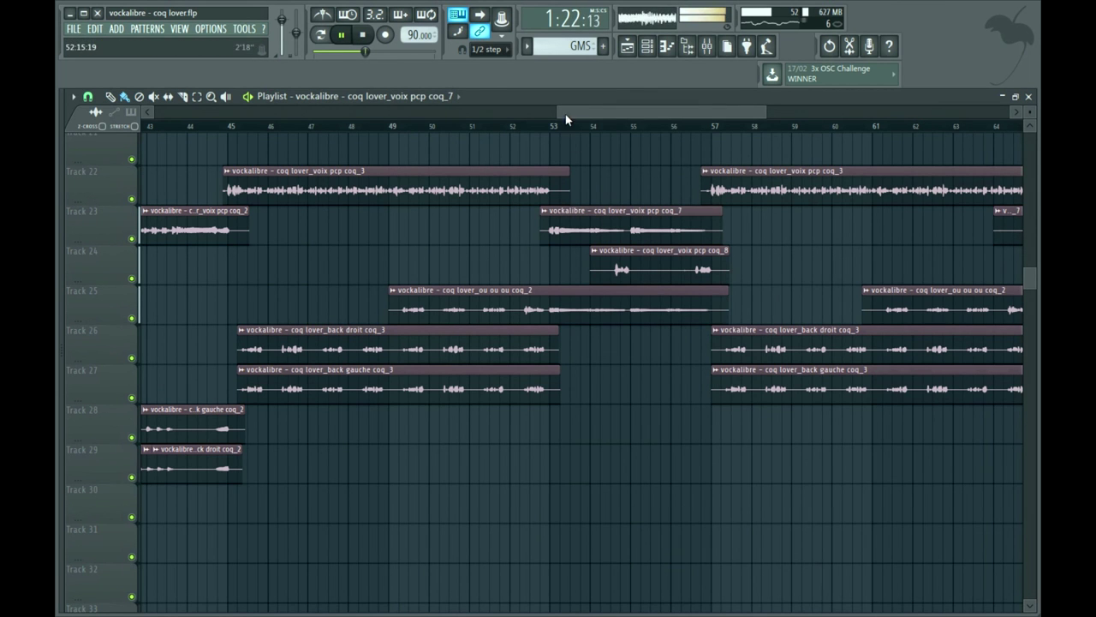
- Stop playback and widen the playlist view to show the vocal arrangement from bar 1 to about bar 75
{"action": "left_click", "coordinate": [371, 38]}
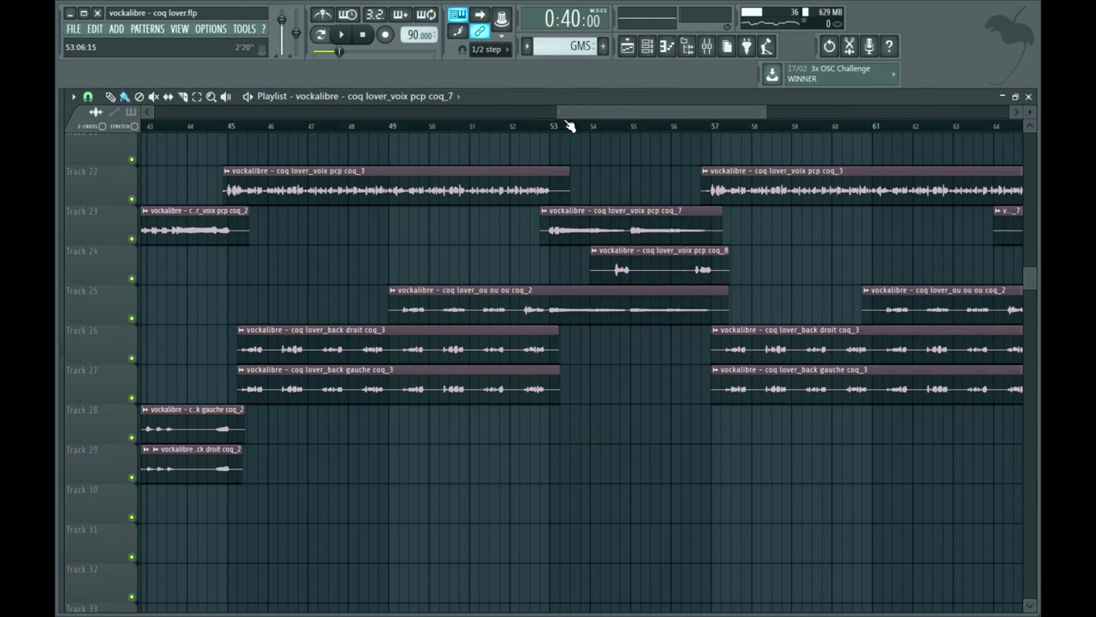
{"action": "left_click_drag", "start_coordinate": [559, 112], "coordinate": [321, 150]}
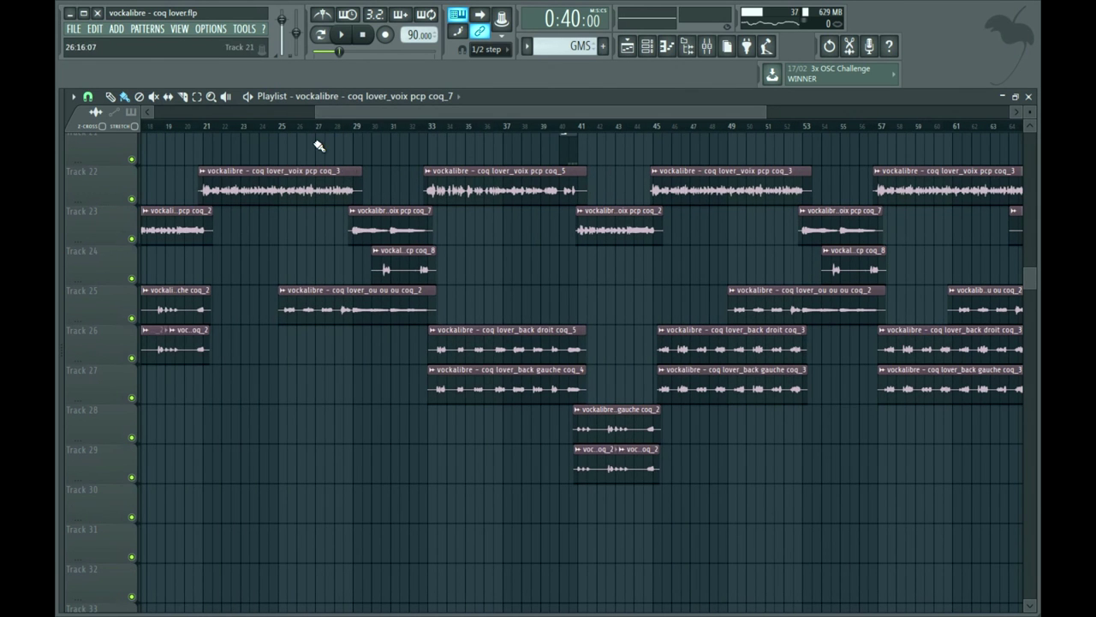
{"action": "left_click_drag", "start_coordinate": [316, 112], "coordinate": [155, 112]}
{"action": "left_click_drag", "start_coordinate": [766, 112], "coordinate": [884, 128]}
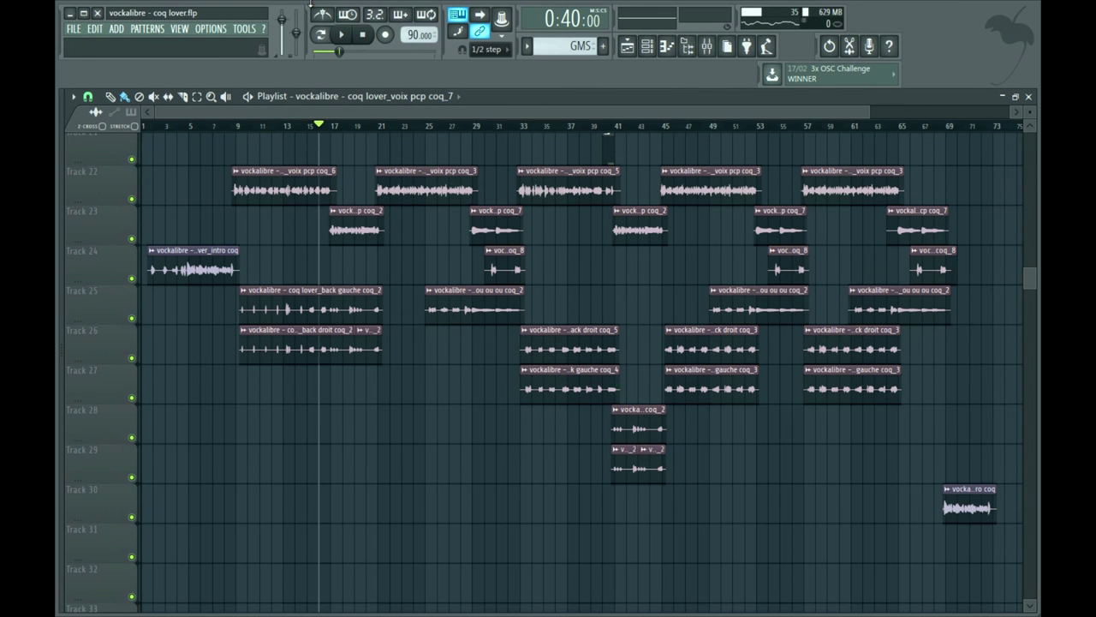
{"action": "key", "text": "super"}
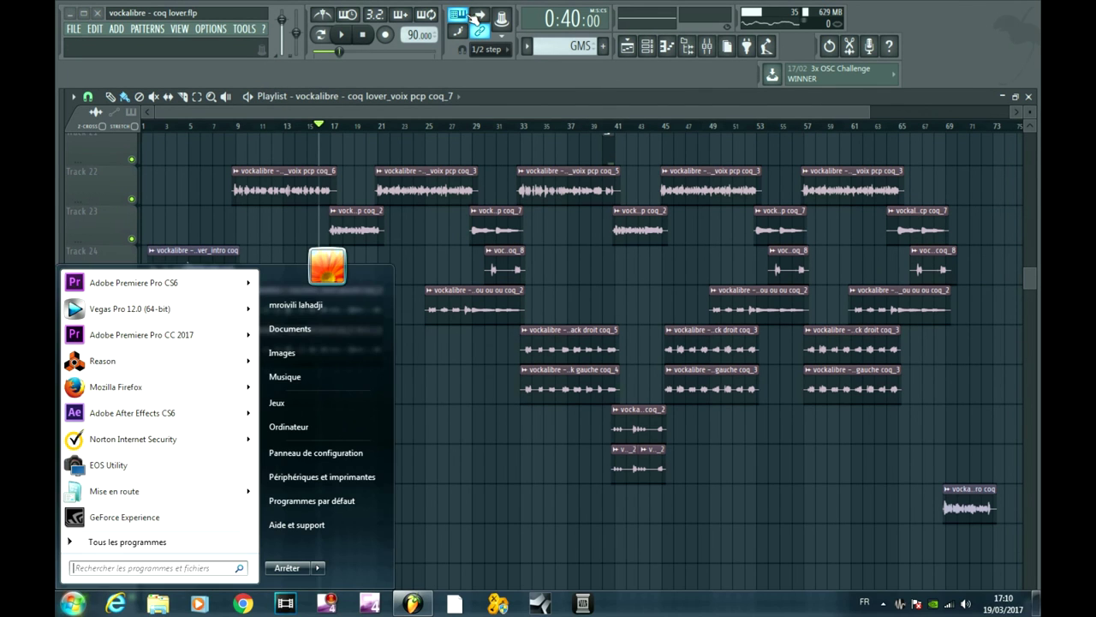
{"action": "left_click", "coordinate": [344, 607]}
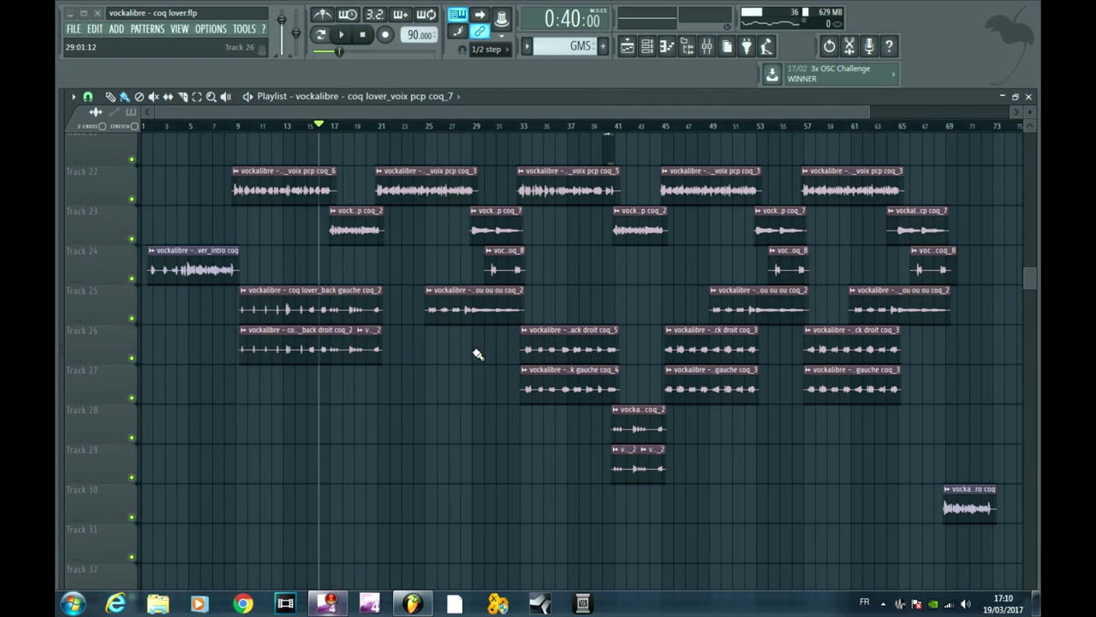